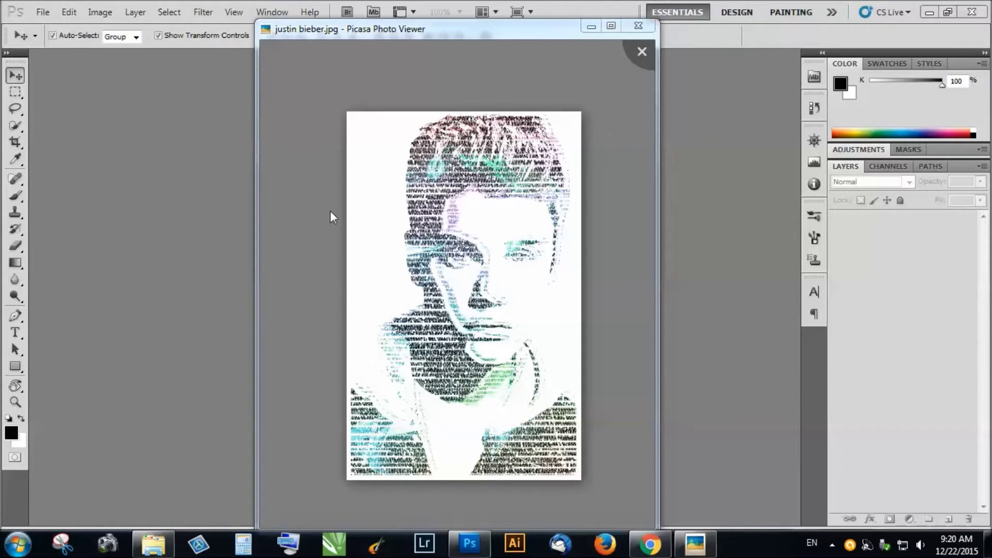
Zoom in and out on the lorem ipsum portrait in Picasa, then minimize the viewer and bring up Chrome.
click(425, 208)
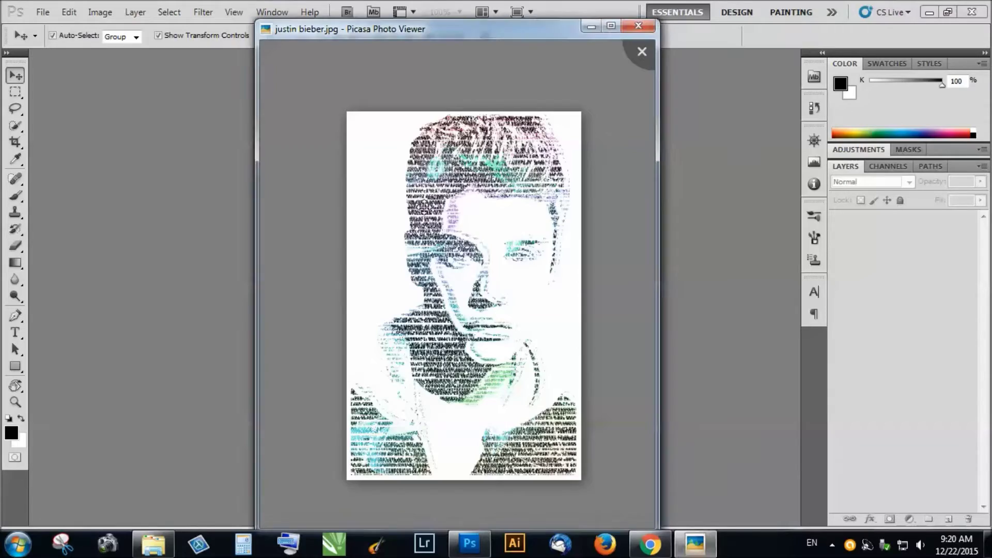
scroll(417, 280, up, 5)
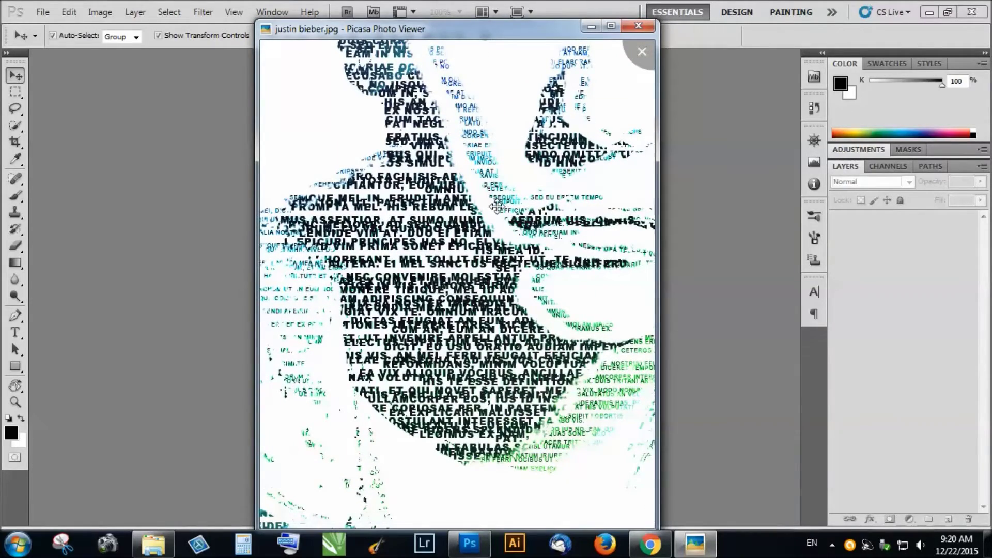
scroll(450, 335, down, 6)
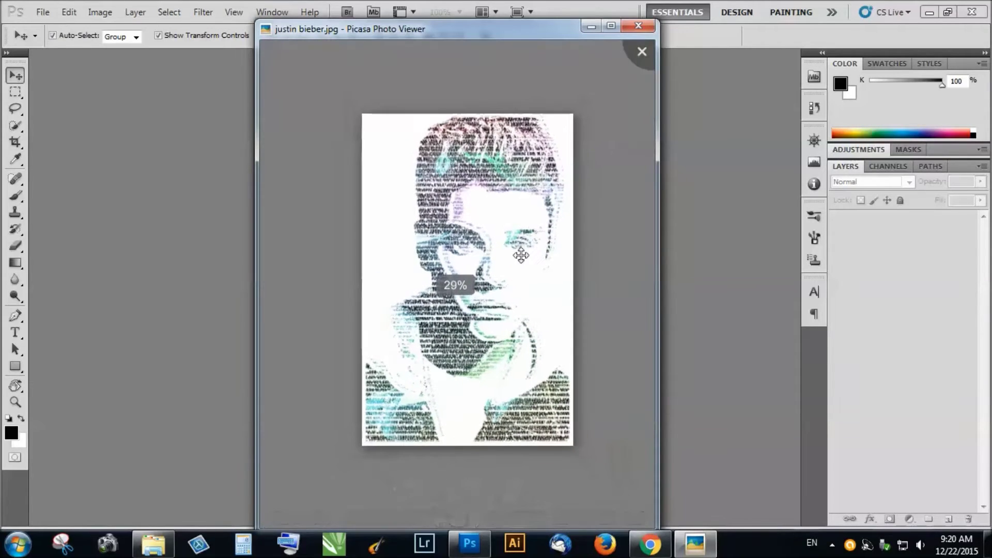
click(587, 27)
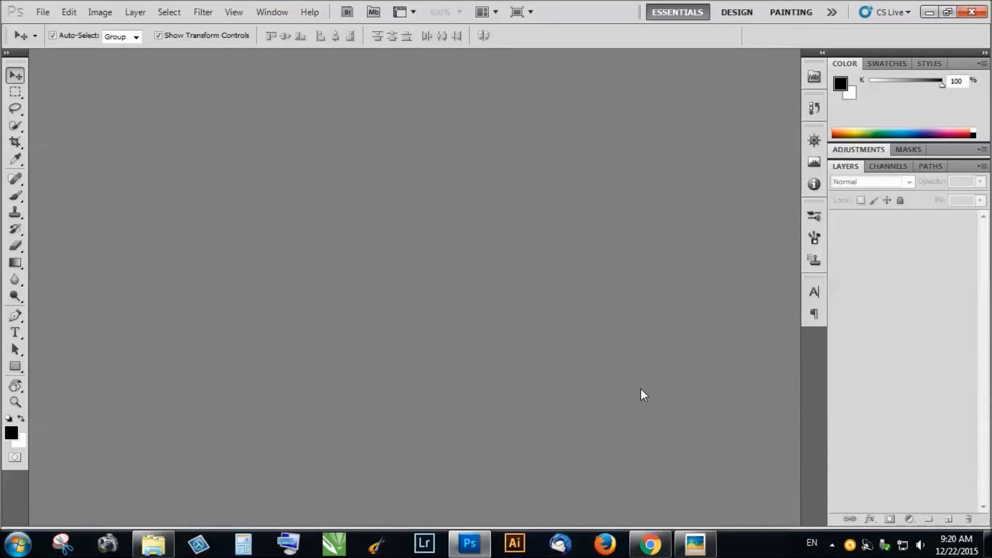
click(655, 546)
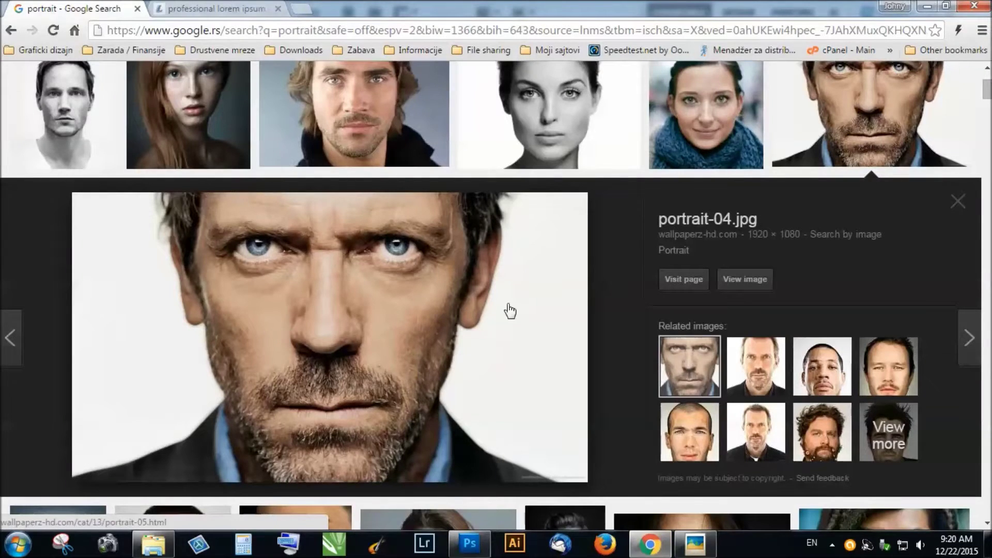
Copy the portrait-04.jpg face image from Chrome to the clipboard and return to Photoshop.
right_click(337, 335)
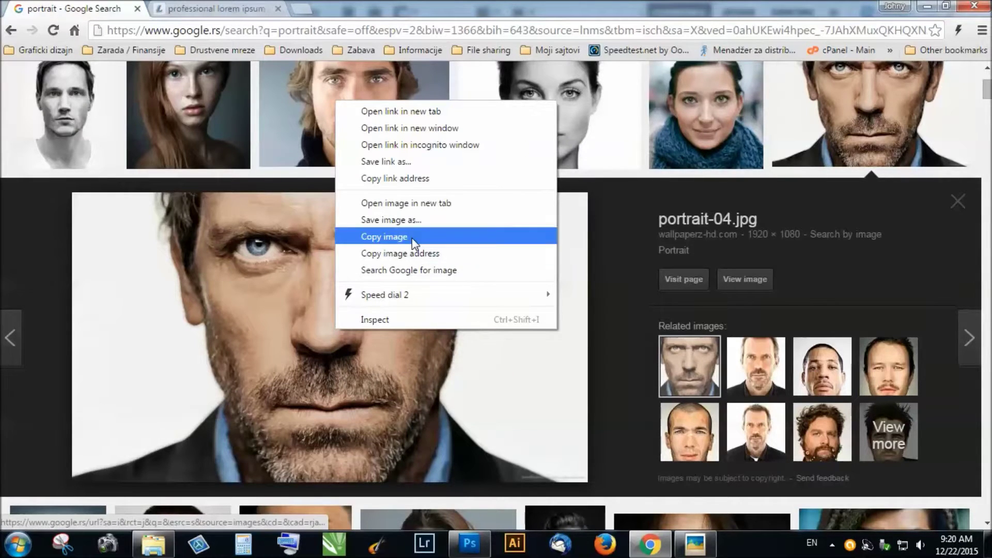
click(384, 238)
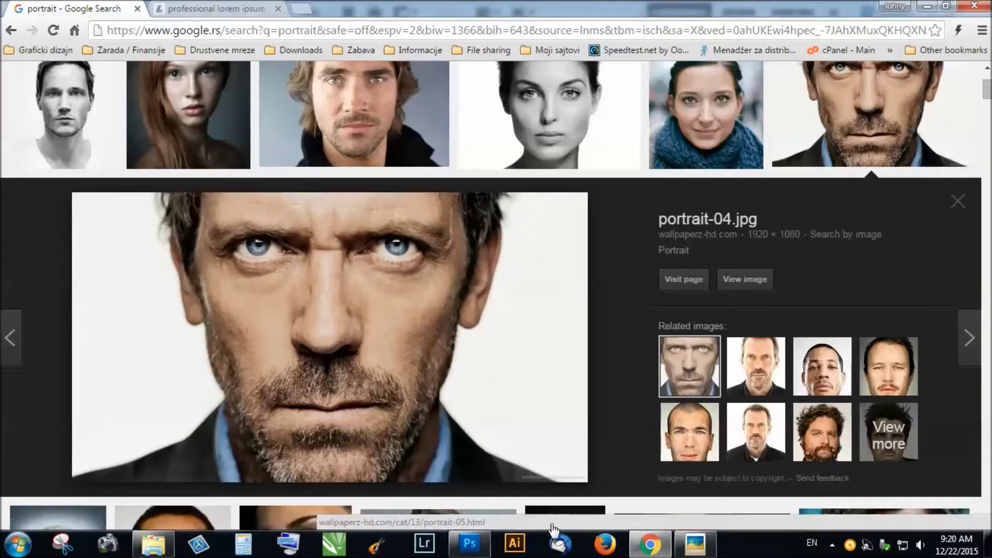
click(473, 548)
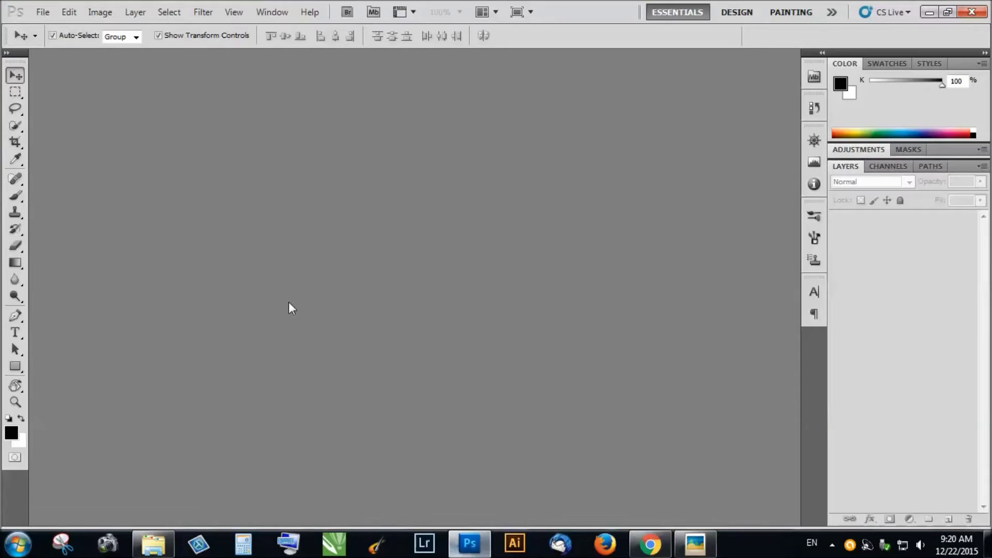
Create a new 1920×1080 document from the Clipboard preset and paste the face photo as Layer 1.
click(39, 16)
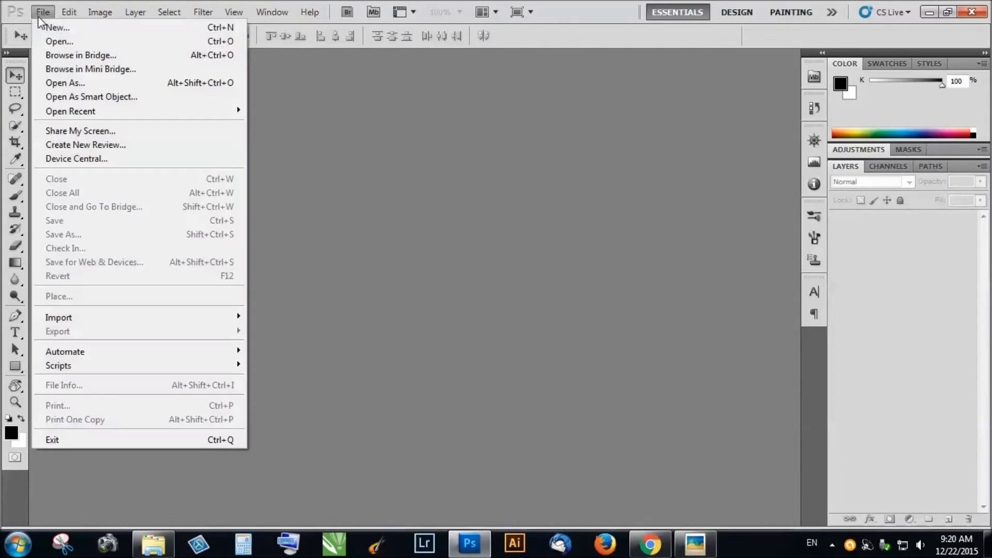
click(92, 29)
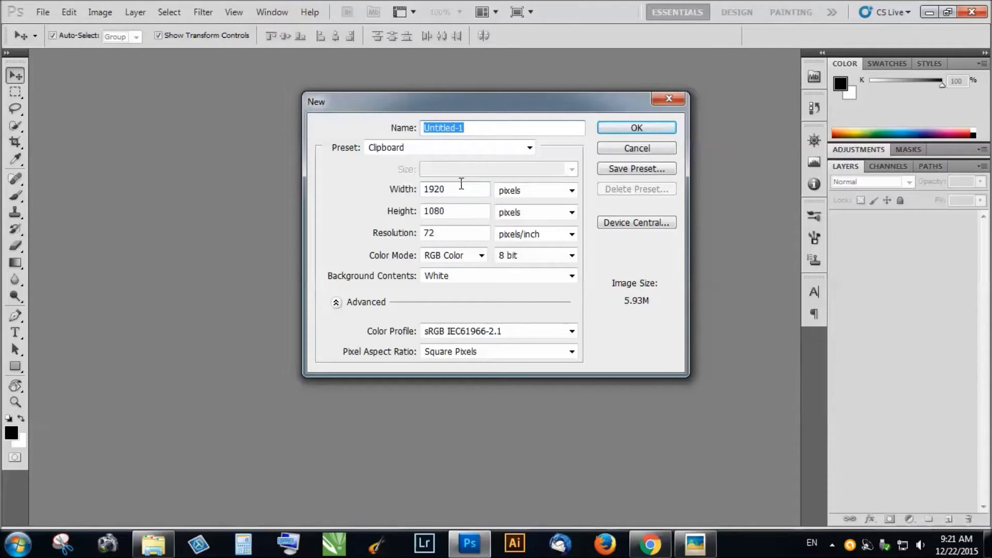
click(626, 128)
key(ctrl+v)
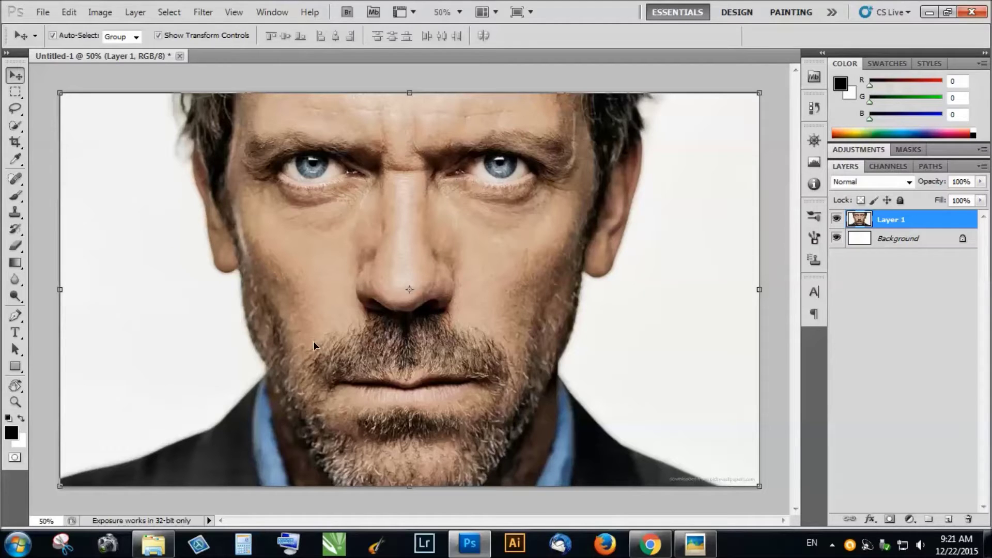
Quick-select the face from the forehead down over the chin, neck and shoulders.
click(16, 128)
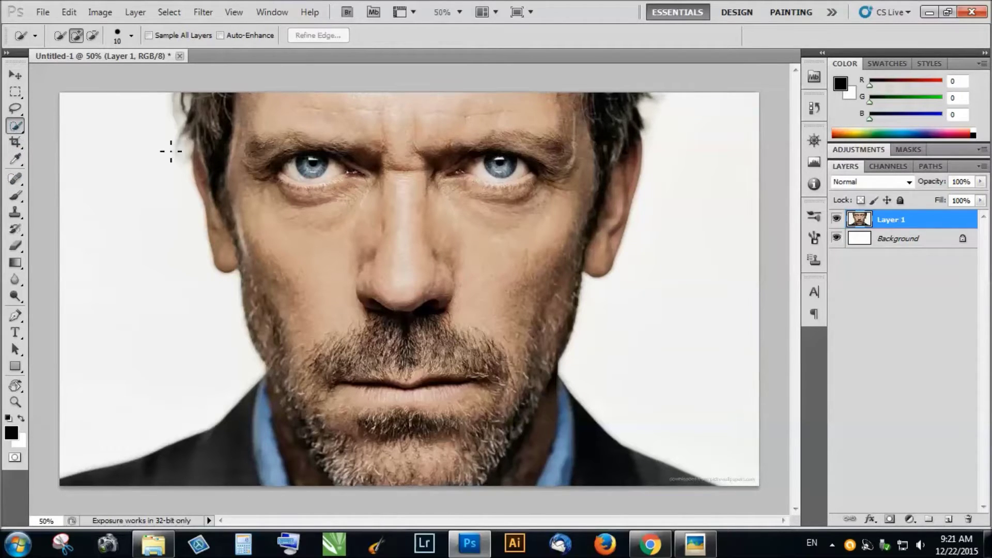
mouse_move(208, 134)
mouse_down()
mouse_move(207, 103)
mouse_move(362, 134)
mouse_move(451, 127)
mouse_move(564, 217)
mouse_move(625, 124)
mouse_move(462, 296)
mouse_move(336, 320)
mouse_move(268, 289)
mouse_move(217, 155)
mouse_up()
mouse_move(310, 357)
mouse_down()
mouse_move(414, 408)
mouse_move(517, 372)
mouse_move(362, 445)
mouse_move(591, 469)
mouse_up()
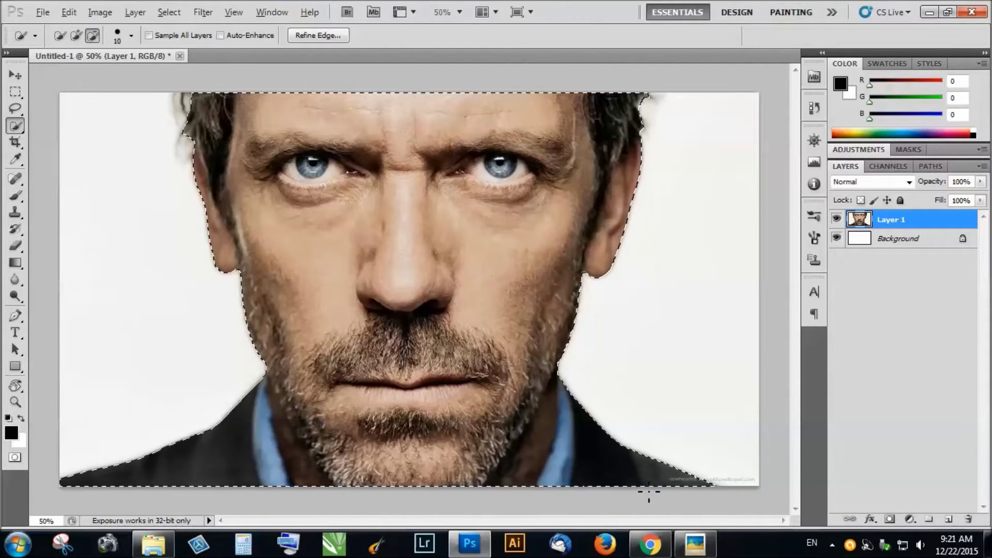
scroll(555, 385, down, 1)
scroll(408, 291, up, 1)
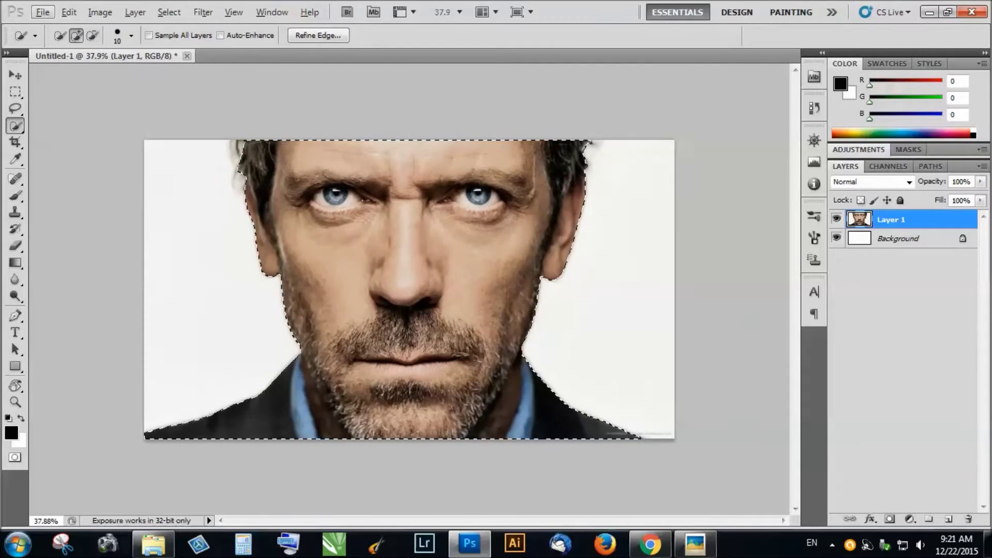
scroll(408, 299, up, 1)
scroll(406, 300, down, 1)
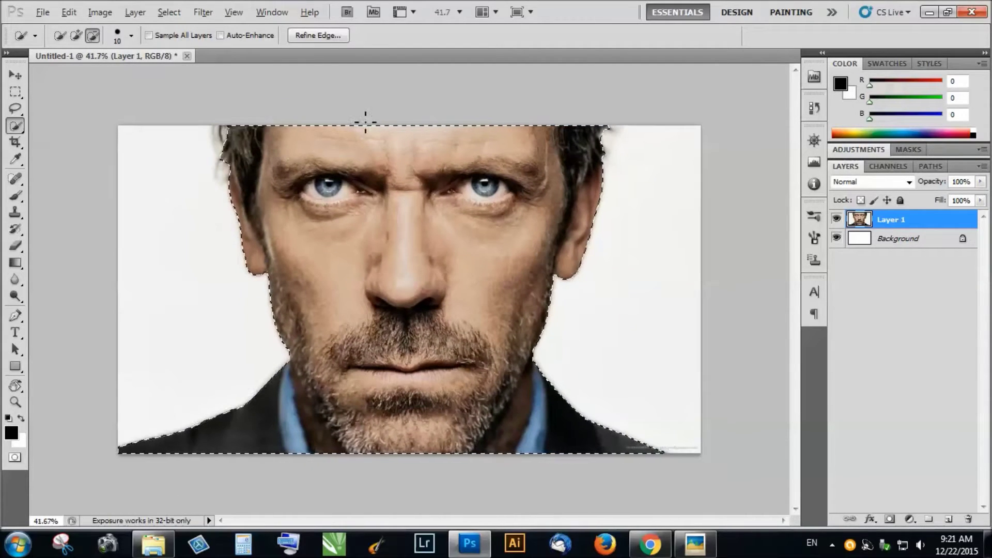
Refine the hair edges with 9.9 px feather and output the cut-out to a new layer.
click(317, 35)
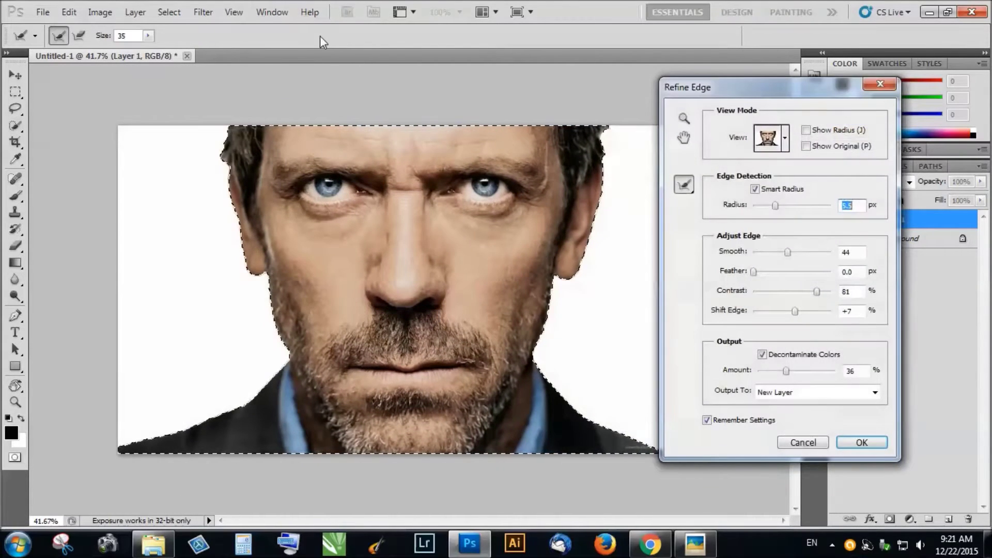
click(223, 153)
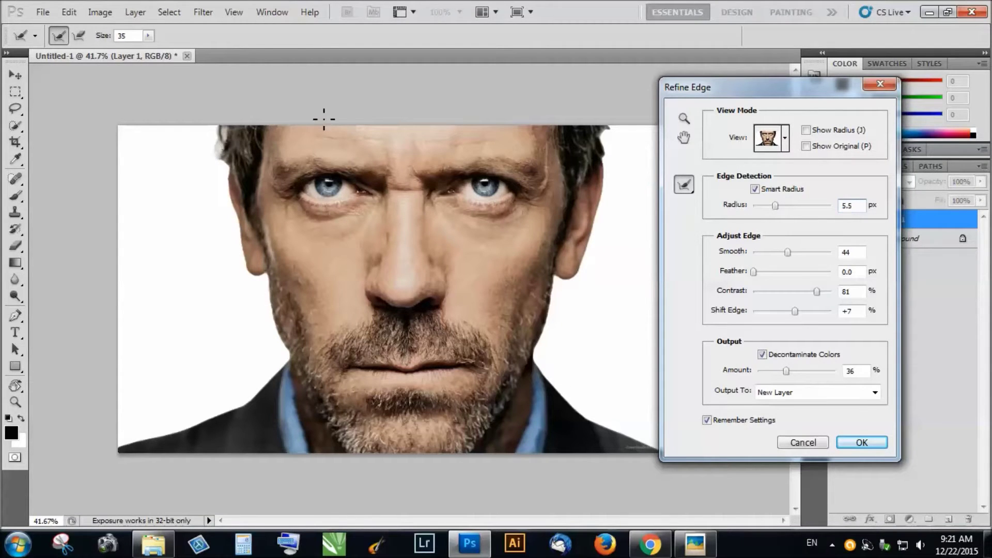
drag(220, 135, 228, 173)
drag(235, 220, 253, 274)
mouse_move(777, 206)
mouse_down()
mouse_move(804, 213)
mouse_move(761, 208)
mouse_up()
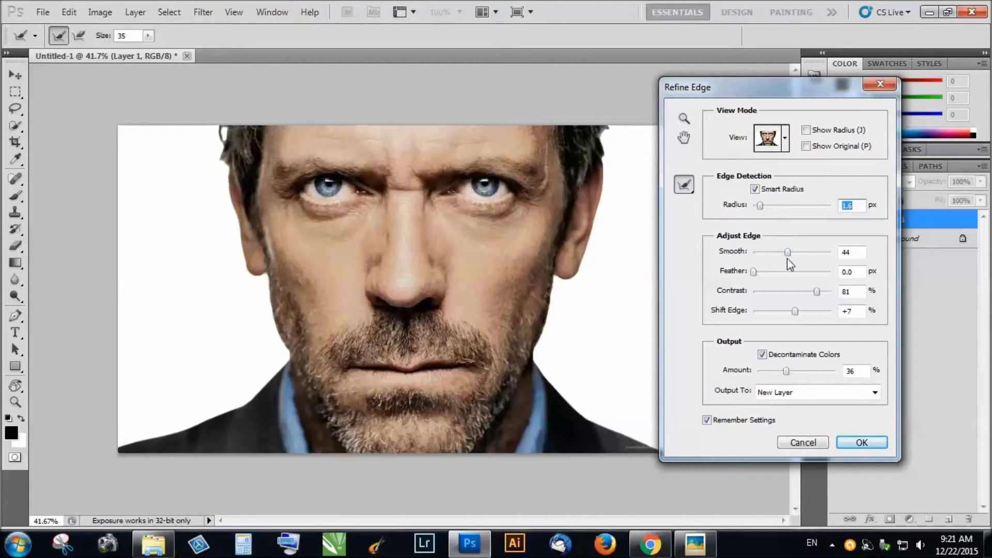
drag(754, 273, 788, 284)
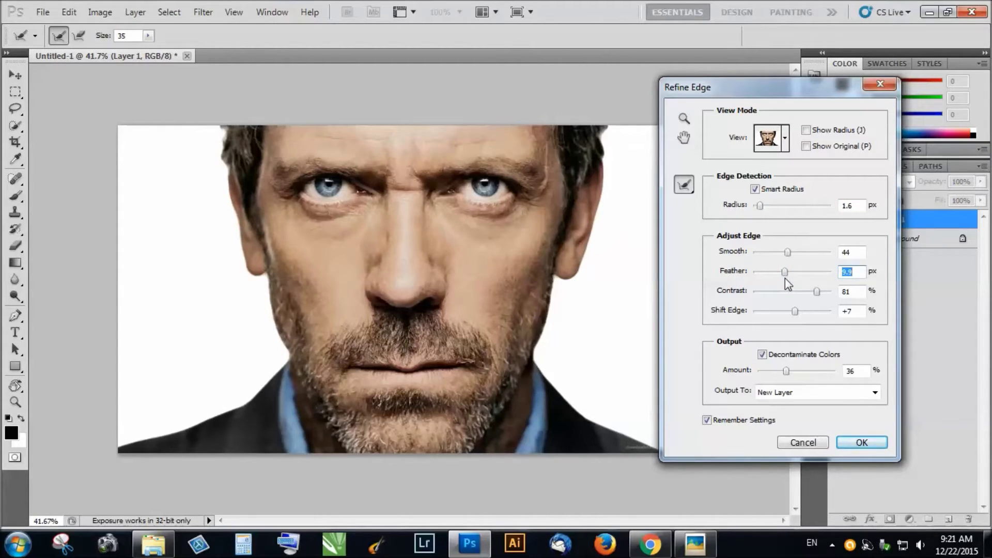
click(798, 393)
click(796, 396)
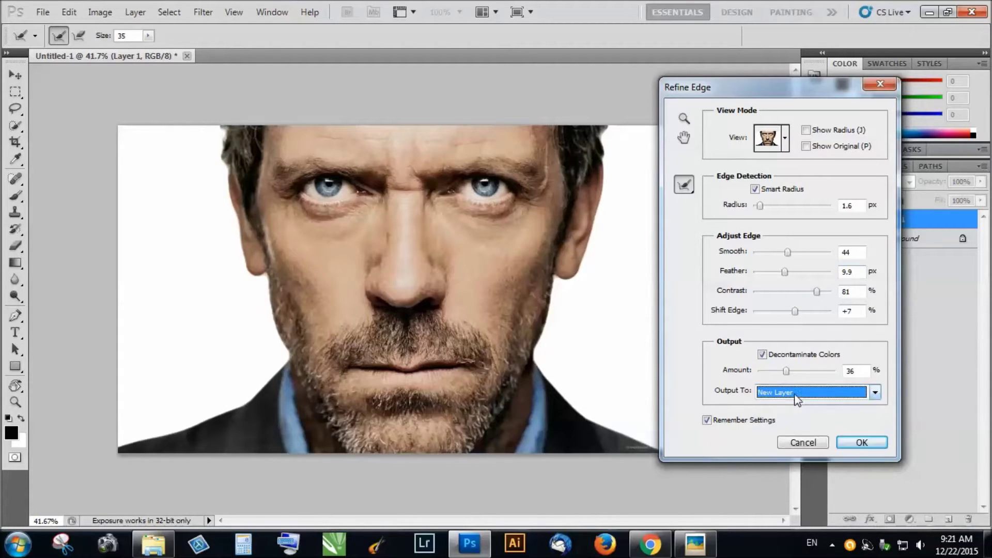
click(862, 443)
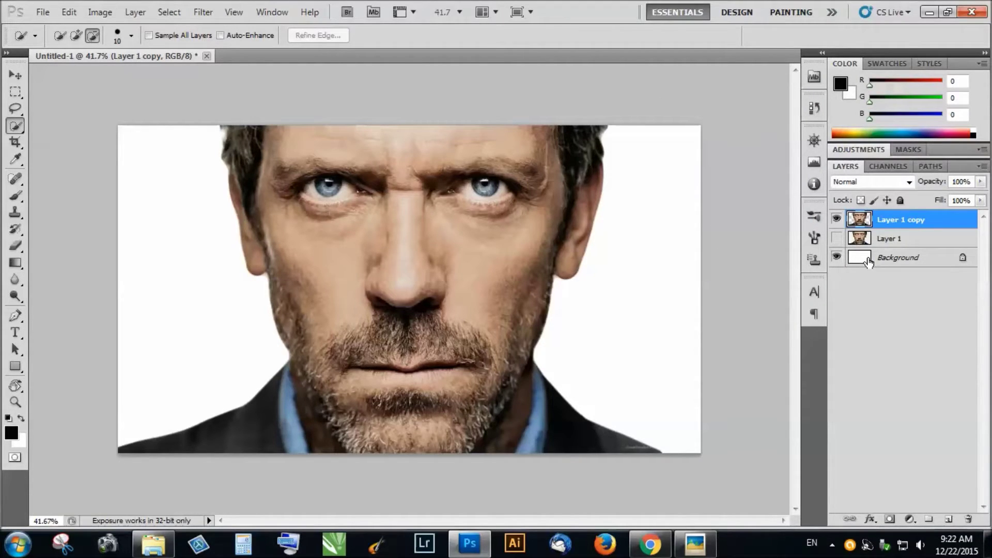
Delete the original Layer 1 and make Layer 1 copy the active layer.
click(837, 239)
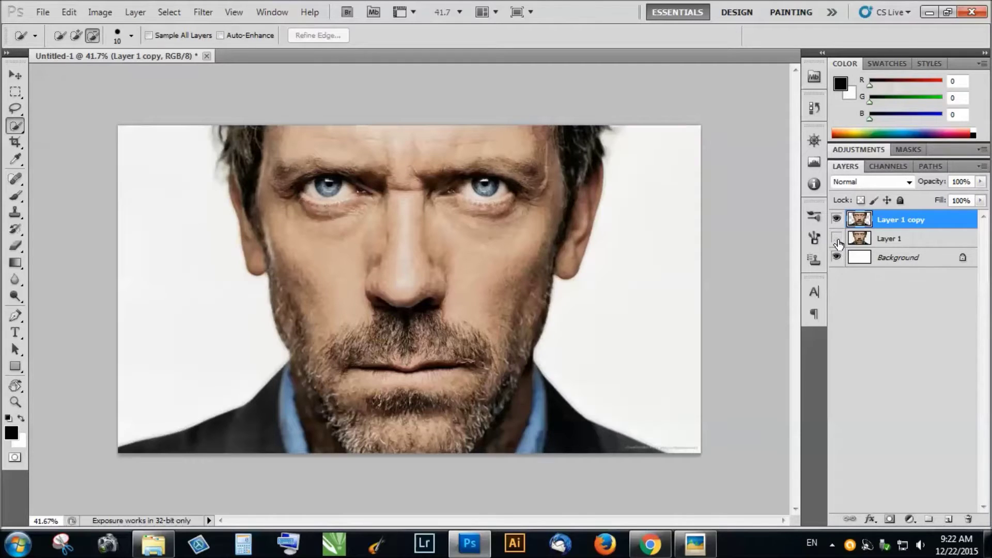
click(838, 240)
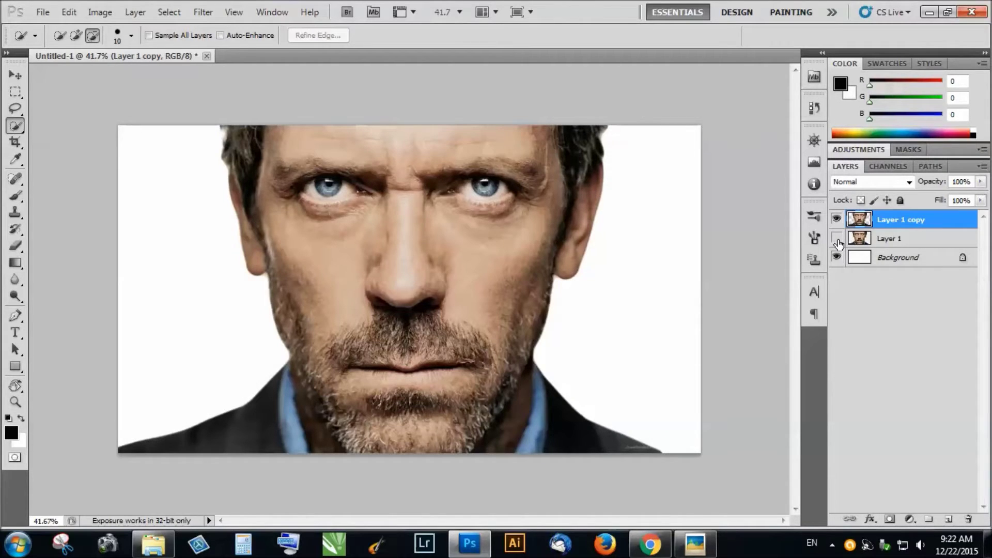
click(891, 239)
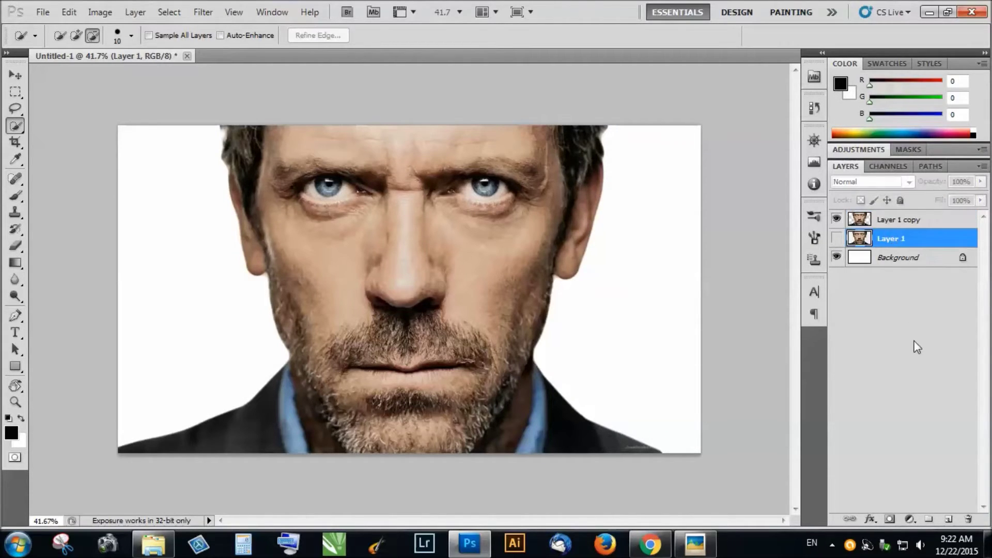
key(Delete)
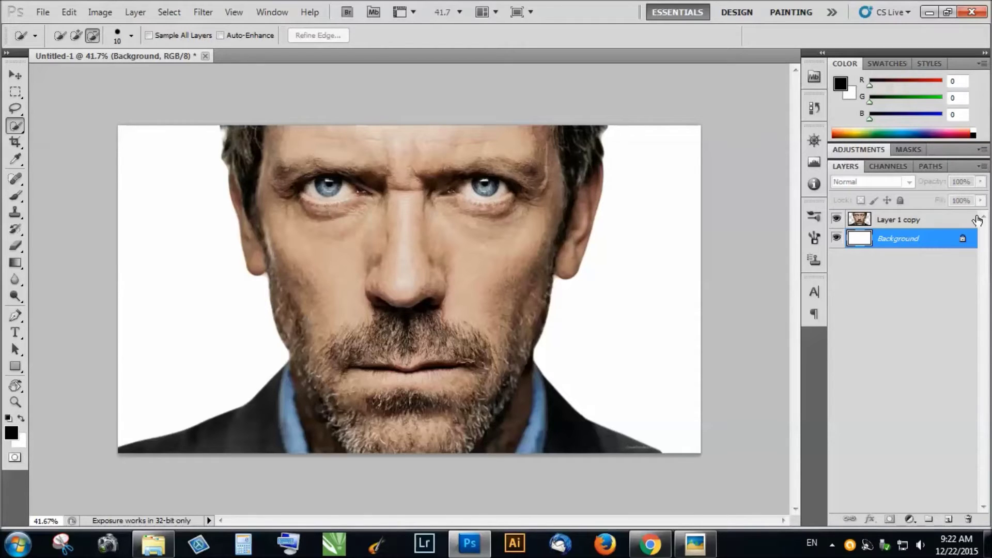
click(909, 223)
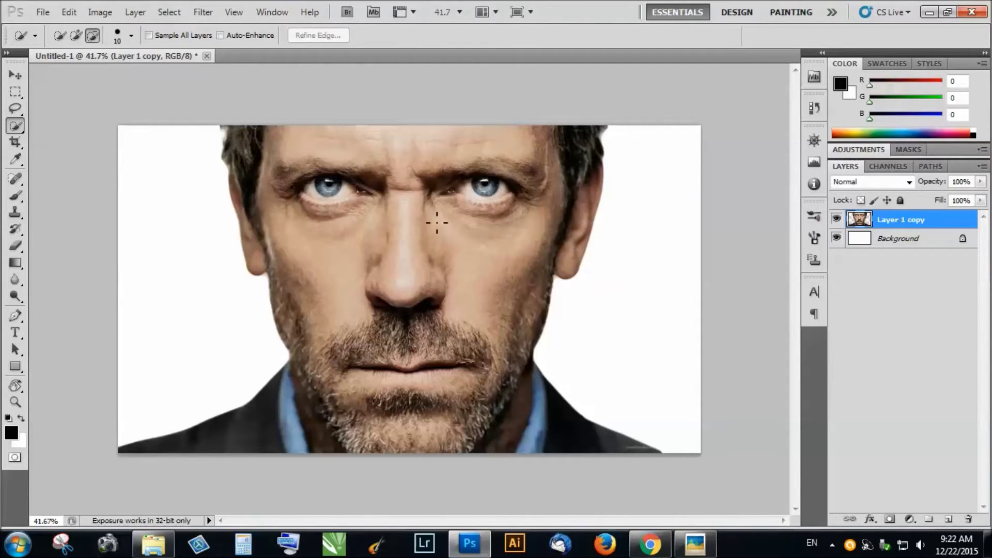
Desaturate the portrait fully with Hue/Saturation at Saturation -100.
click(99, 11)
mouse_move(143, 54)
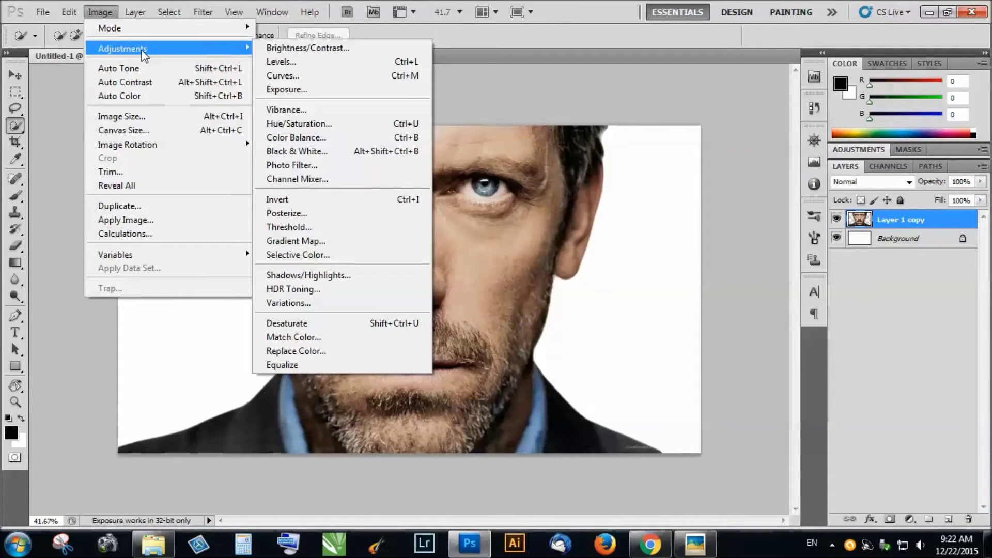
click(297, 124)
drag(696, 242, 586, 234)
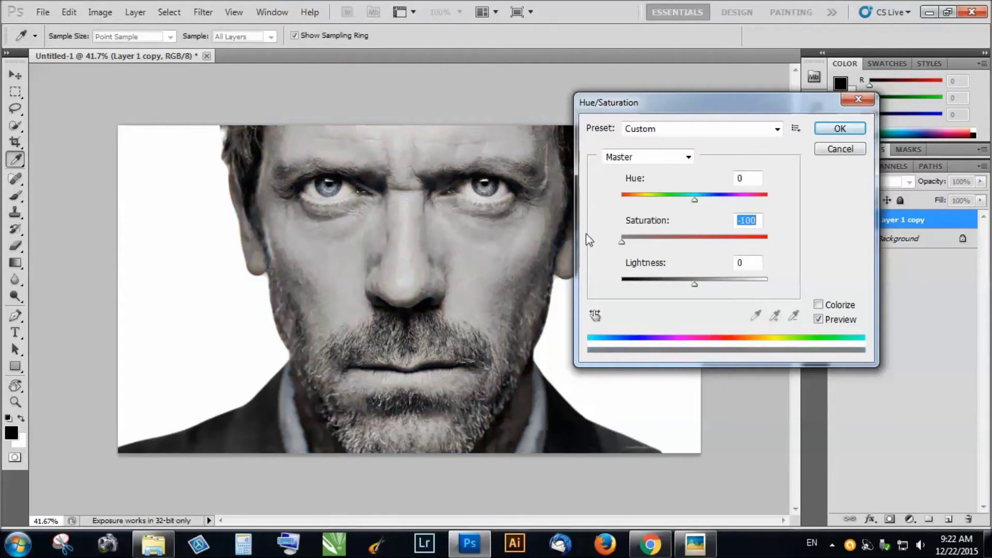
click(840, 129)
key(w)
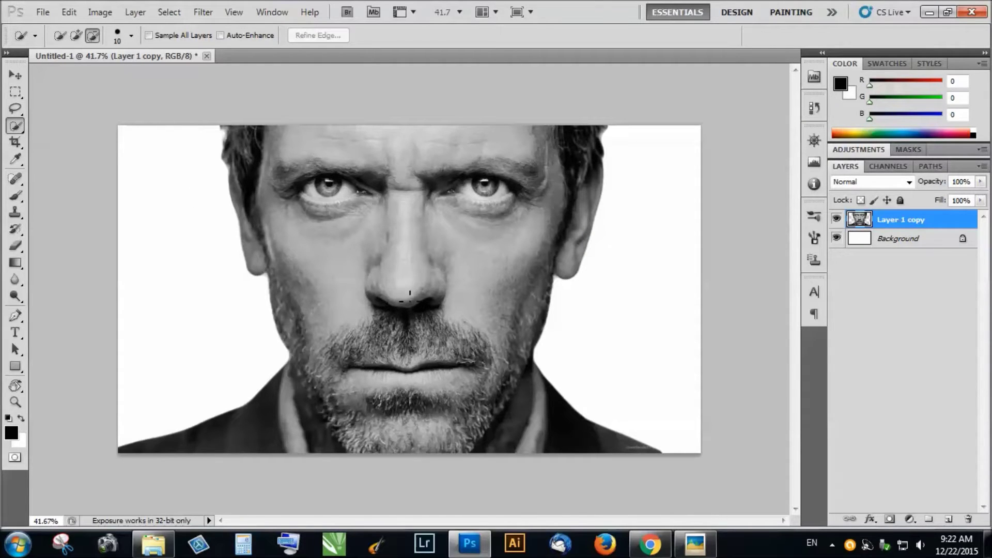
Apply Levels with input values 39, 1.18 and 216 to boost contrast.
click(100, 12)
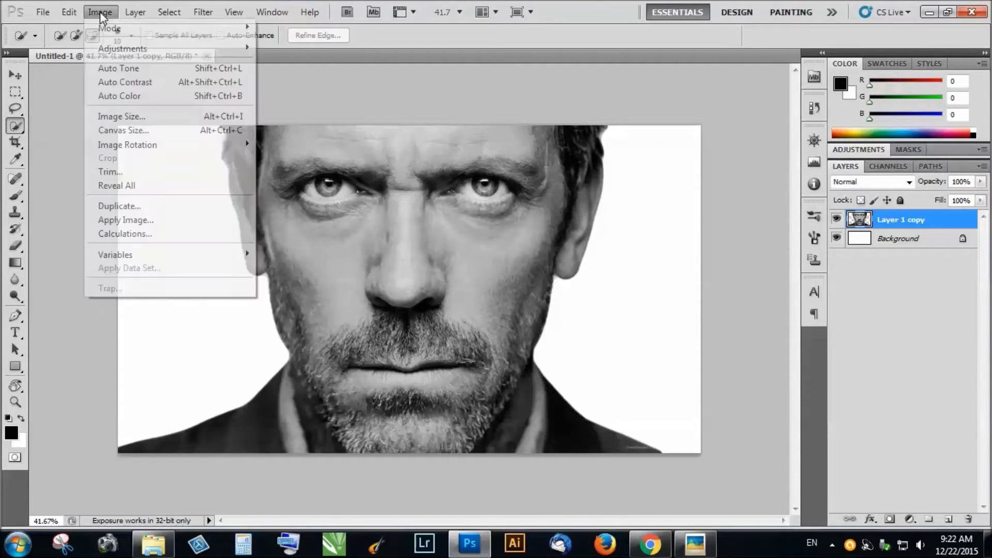
mouse_move(207, 52)
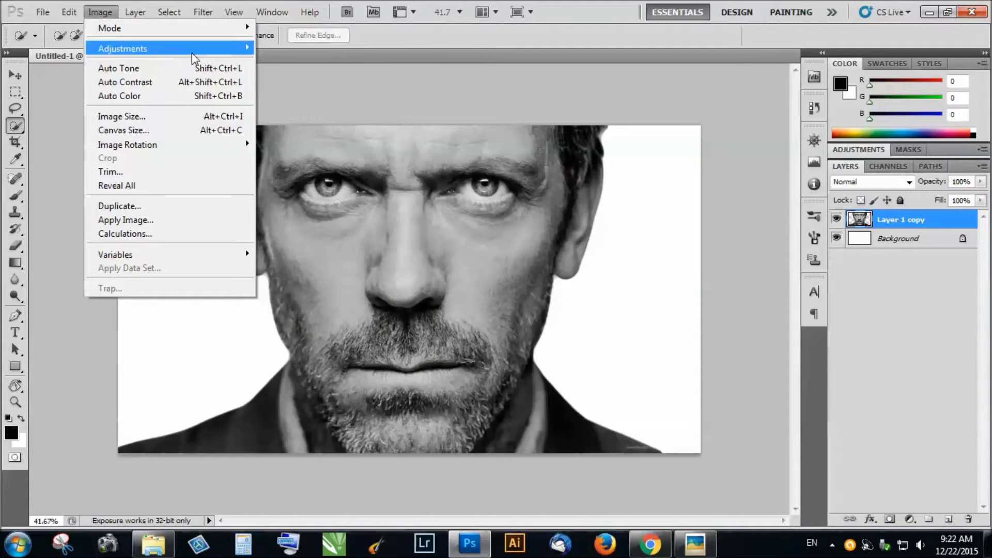
click(282, 61)
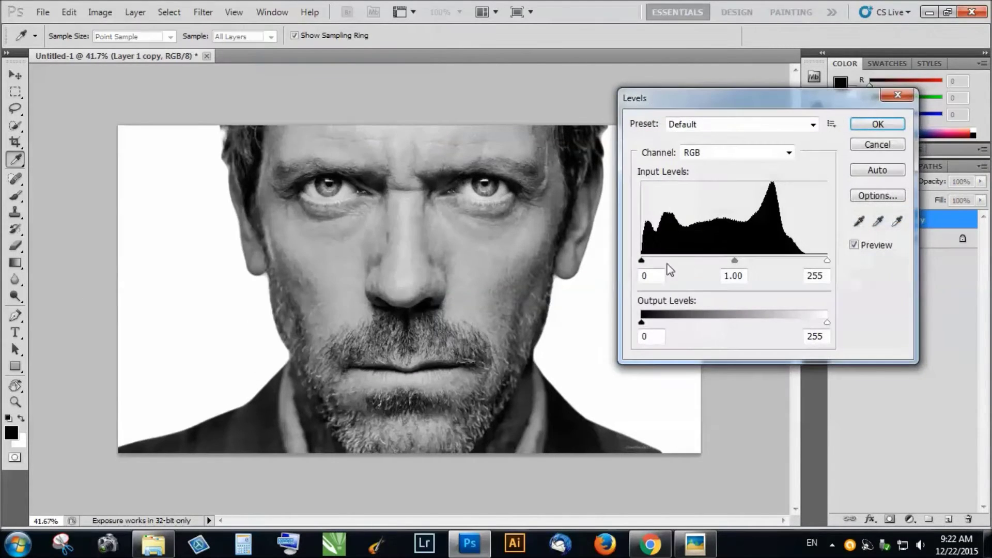
mouse_move(642, 261)
mouse_down()
mouse_move(693, 266)
mouse_move(652, 271)
mouse_up()
drag(740, 261, 672, 262)
drag(828, 261, 799, 262)
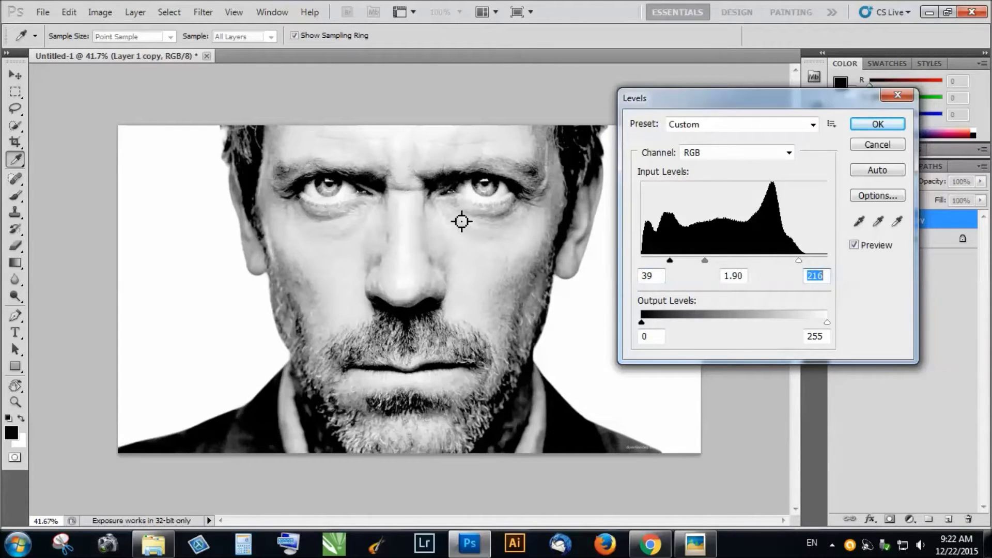
drag(706, 261, 731, 268)
click(727, 264)
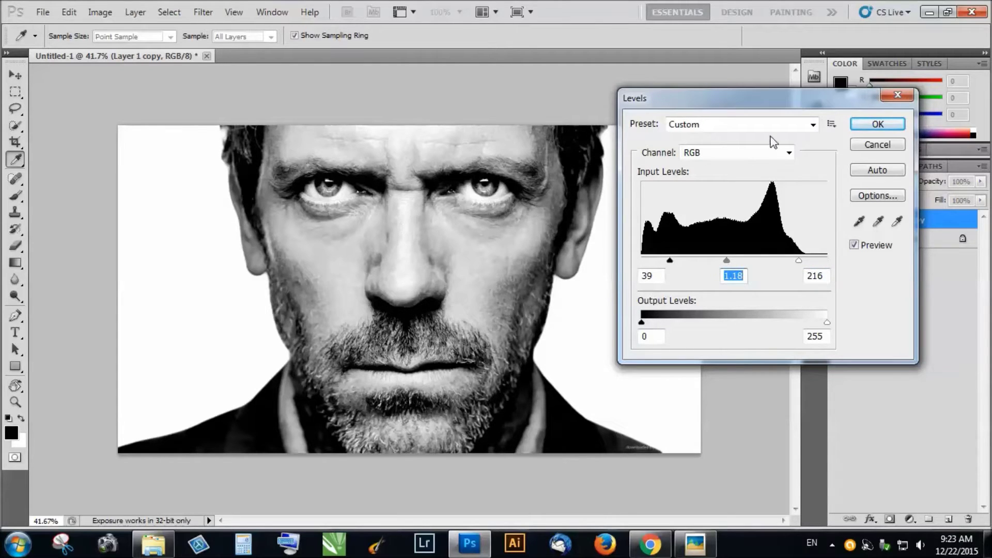
click(886, 125)
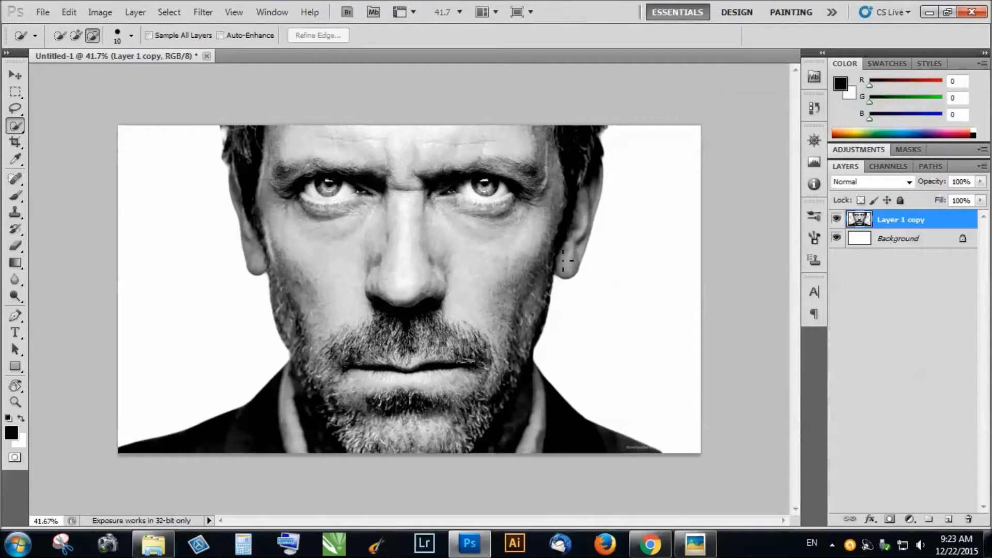
click(908, 268)
On Layer 1 copy, select the dark areas using Color Range set to Shadows.
click(905, 221)
click(185, 13)
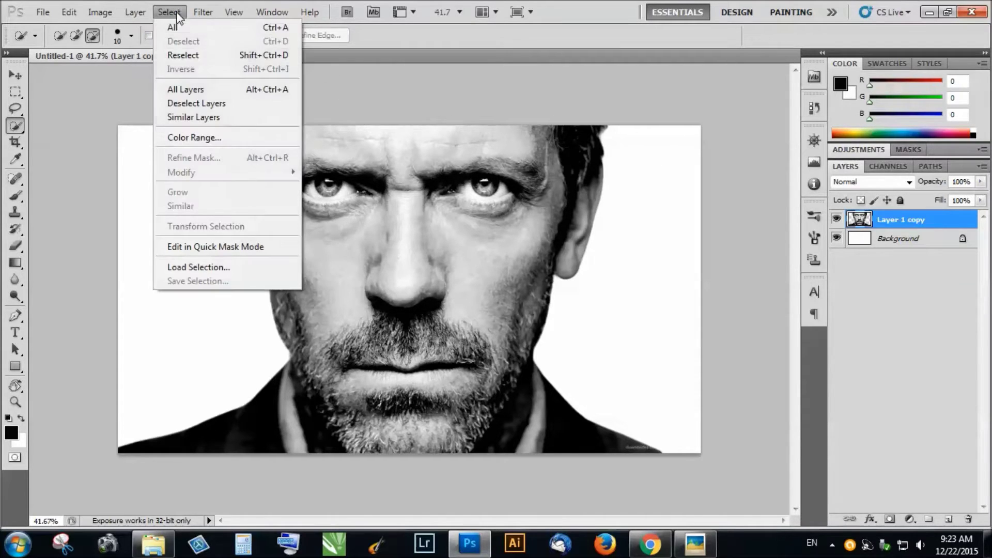
click(203, 137)
click(651, 123)
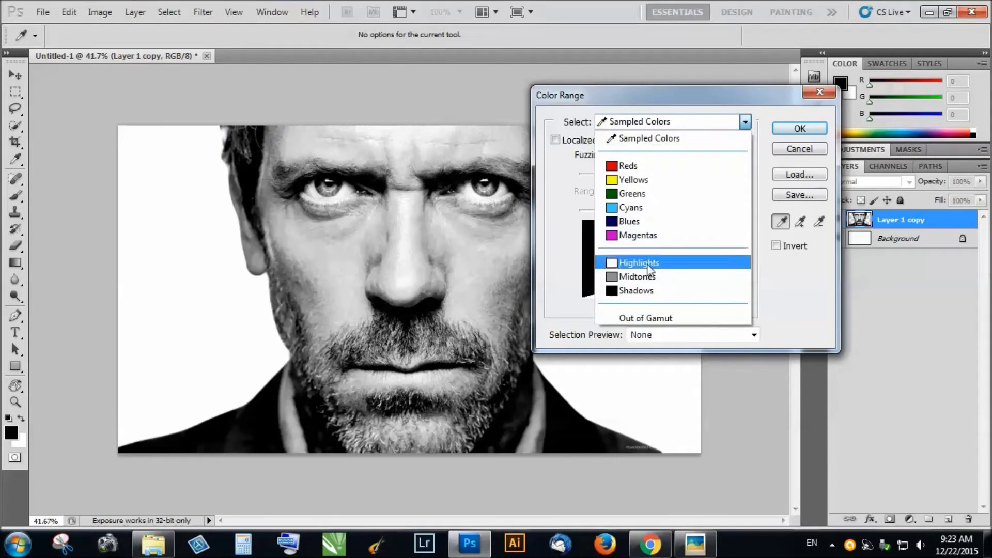
click(638, 291)
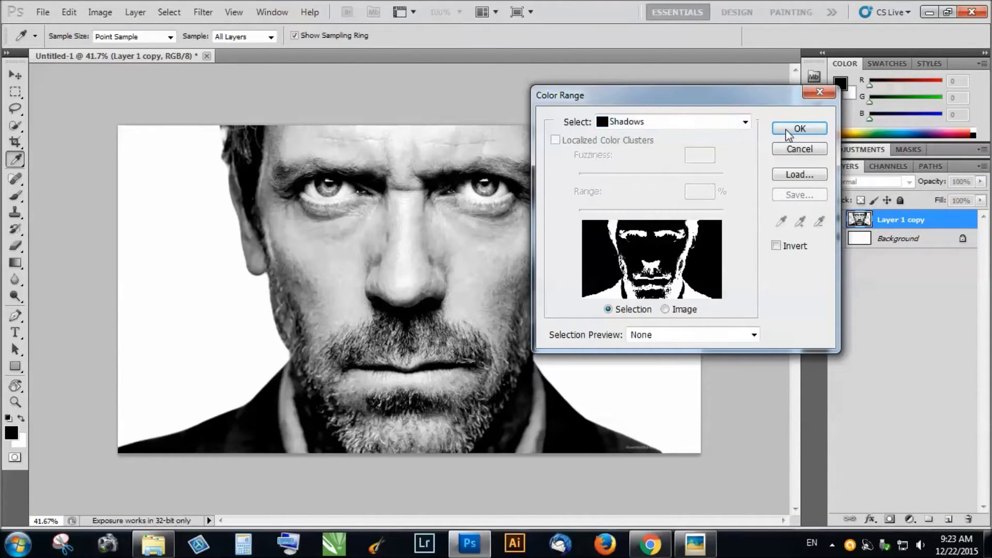
click(799, 129)
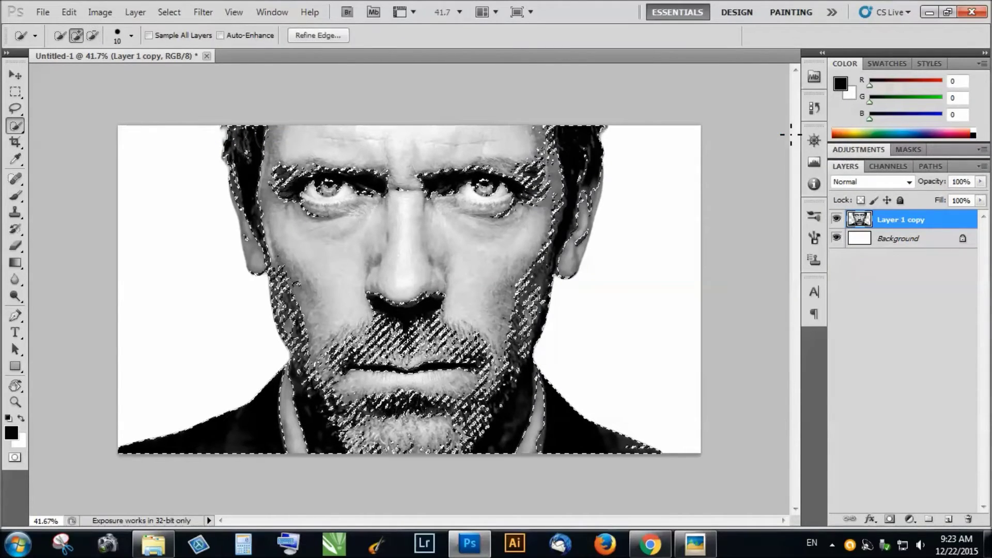
Add a new layer named SHADOWS.
click(948, 520)
double_click(899, 220)
text(SHA)
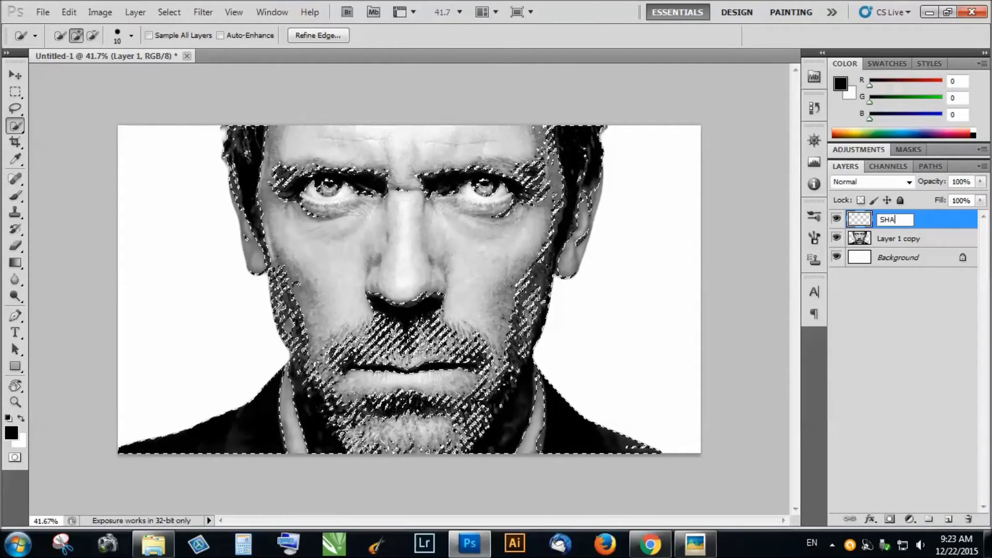
text(DOWS)
key(Return)
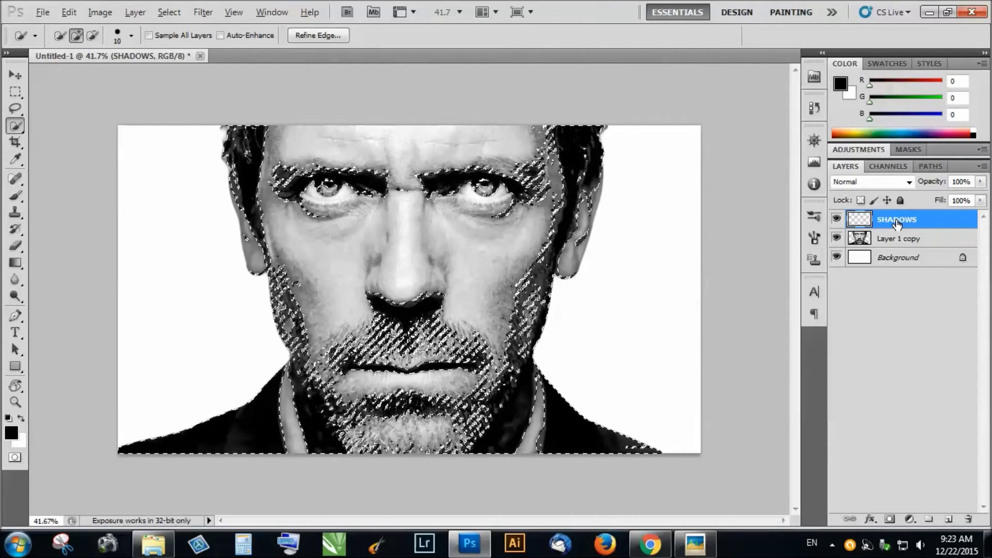
Fill the shadow selection with black, hide Layer 1 copy, and deselect.
key(alt)
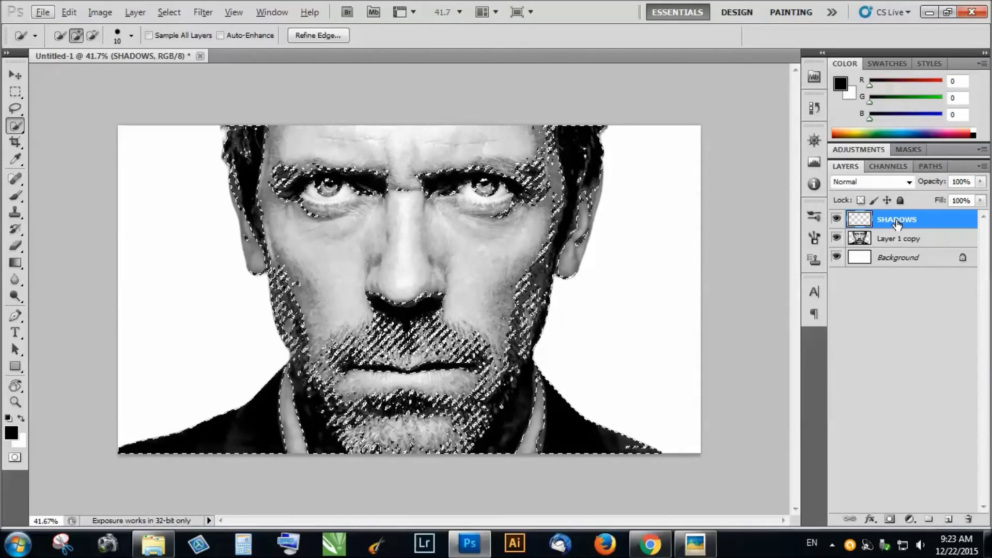
key(alt)
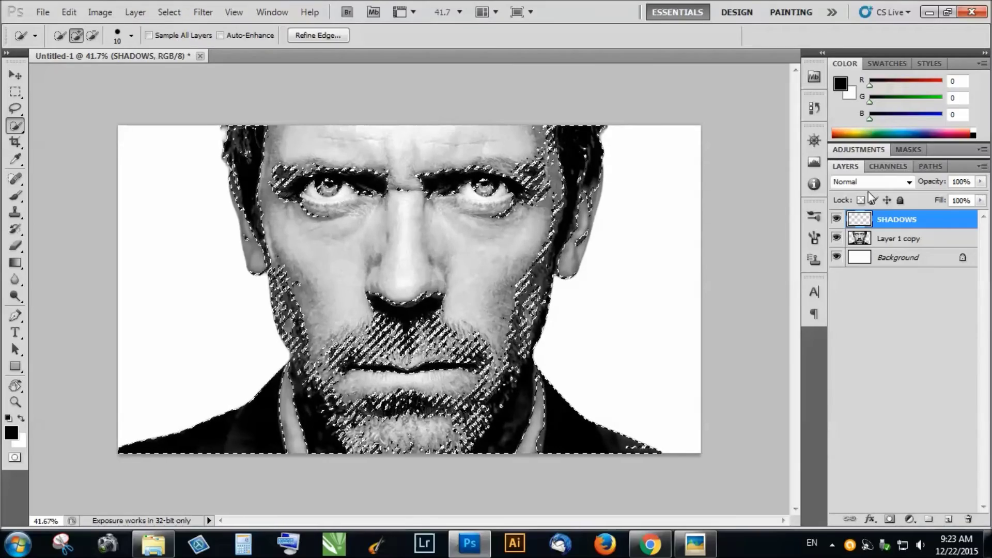
key(alt+BackSpace)
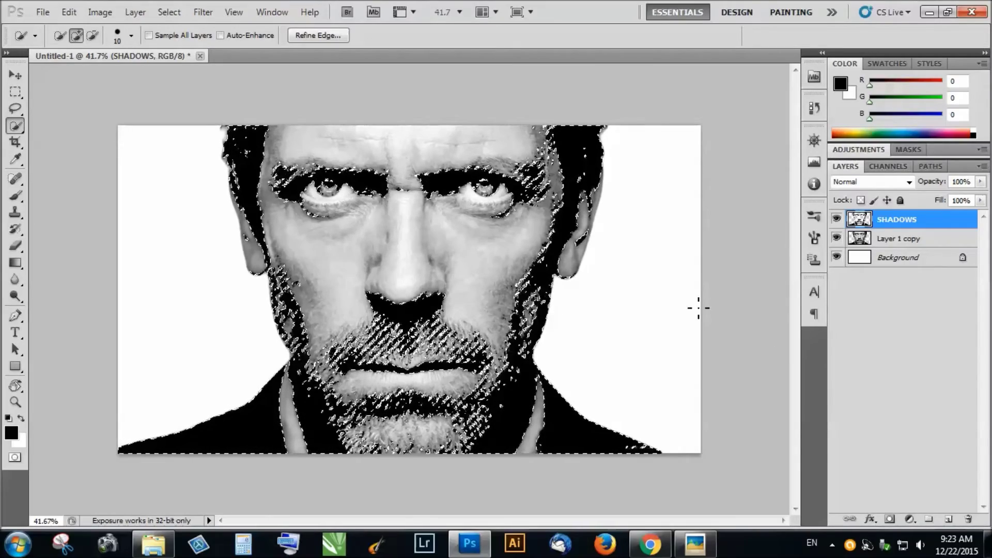
click(837, 239)
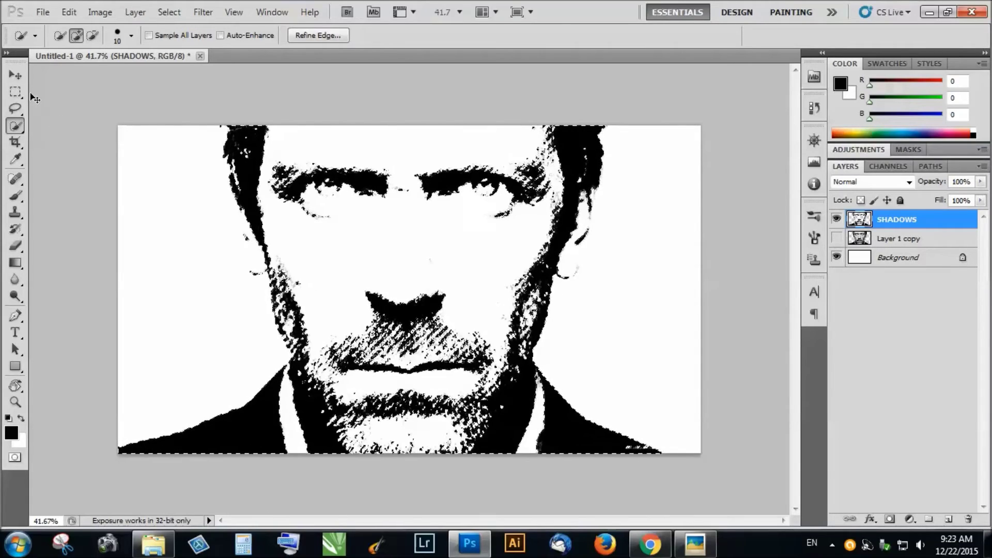
key(ctrl+d)
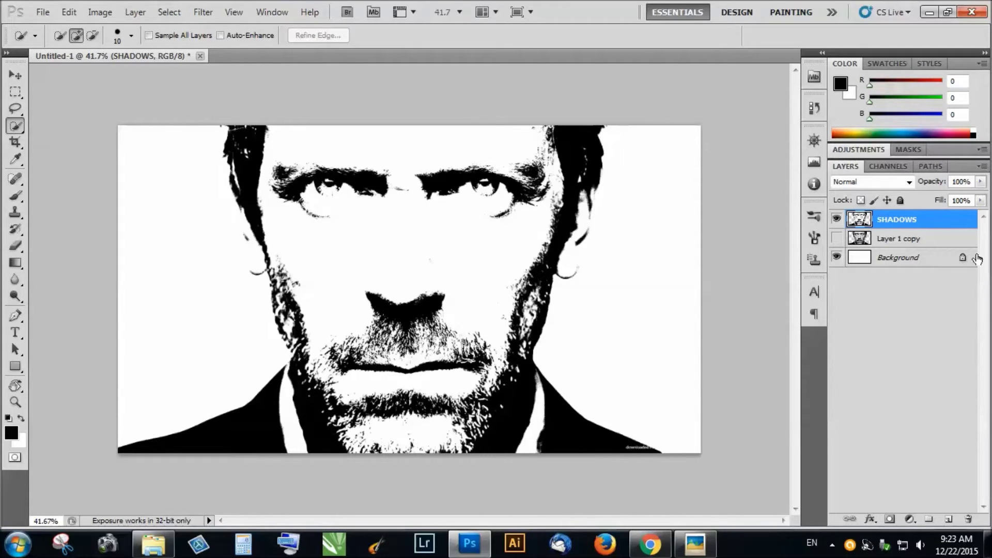
click(902, 241)
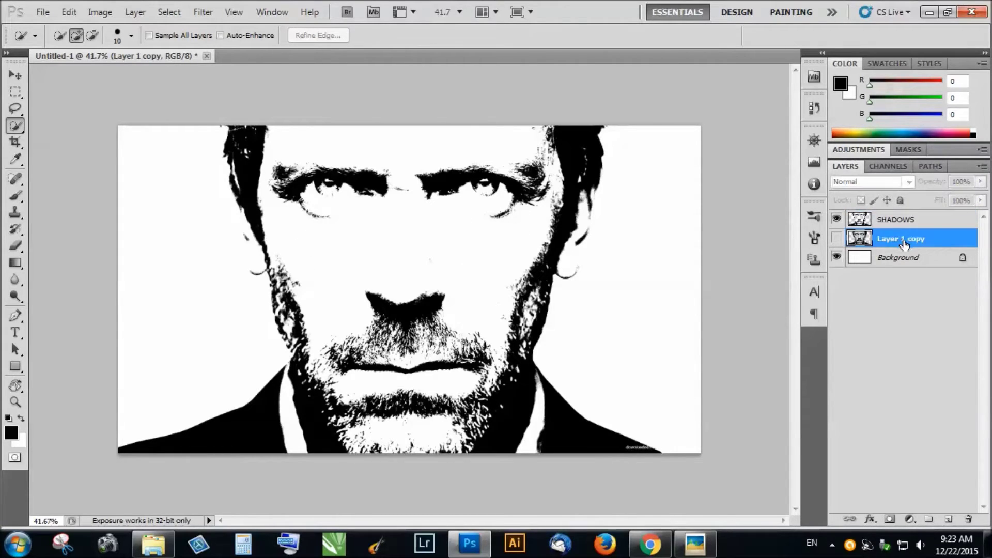
Hide SHADOWS, show the photo layer, and select its Midtones with Color Range.
click(837, 219)
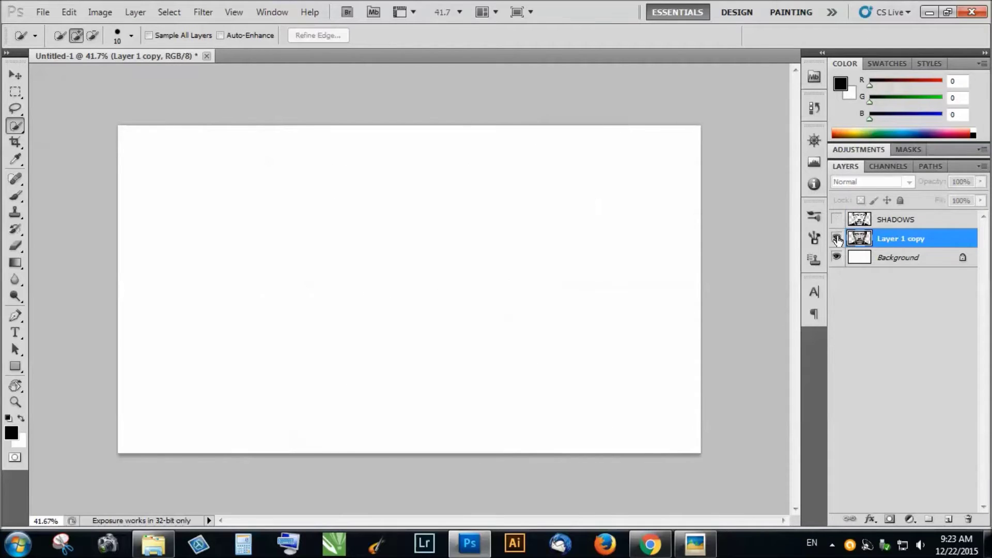
click(837, 238)
click(169, 11)
click(204, 138)
click(672, 122)
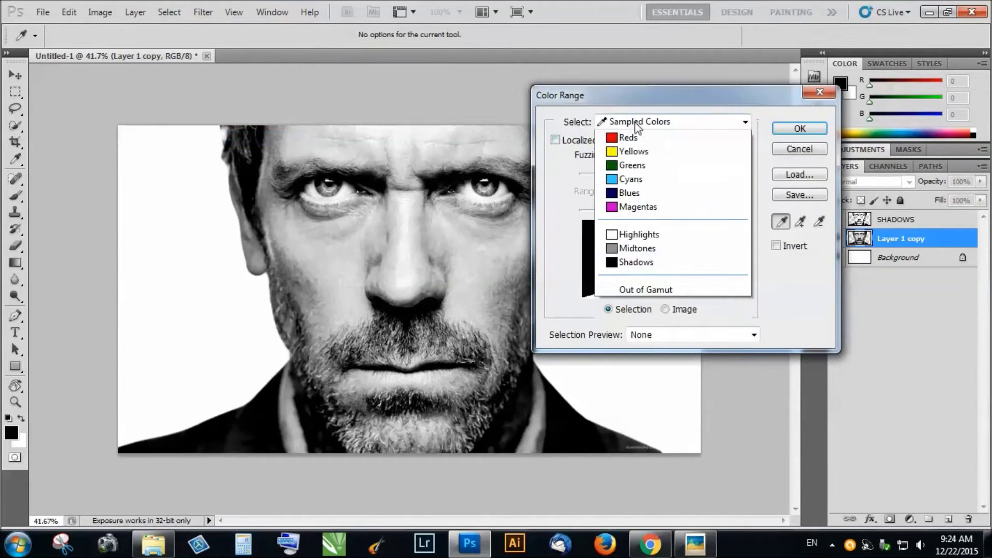
click(647, 276)
click(799, 127)
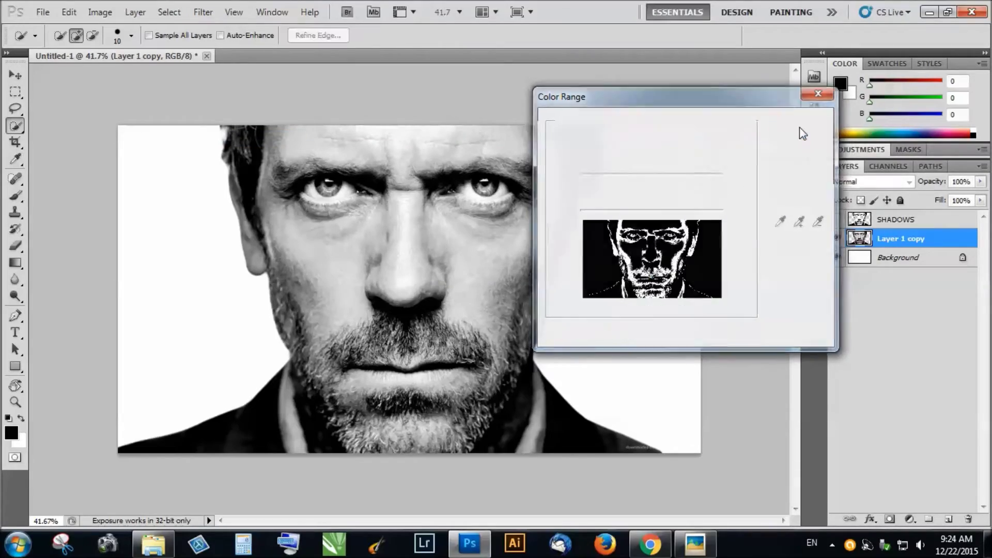
Add a new layer named MIDTONES.
click(949, 519)
double_click(891, 239)
text(MIDTONES)
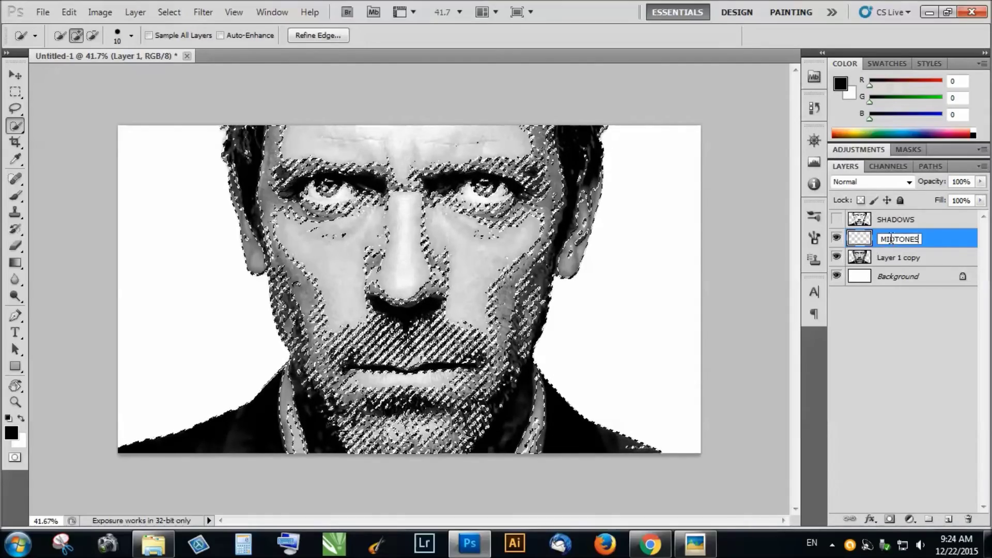
key(Return)
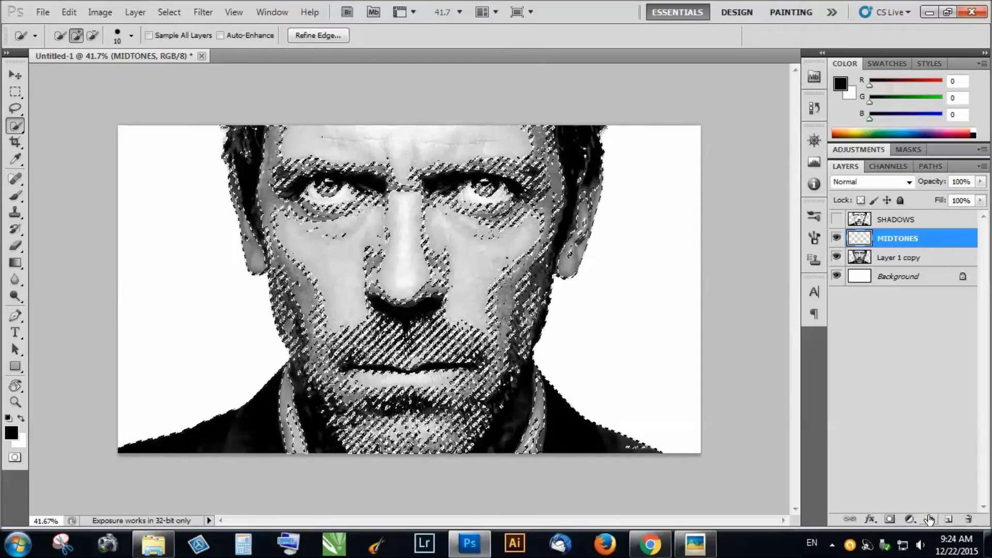
Fill the midtones with black, deselect, and hide the photo and MIDTONES layers.
key(alt+BackSpace)
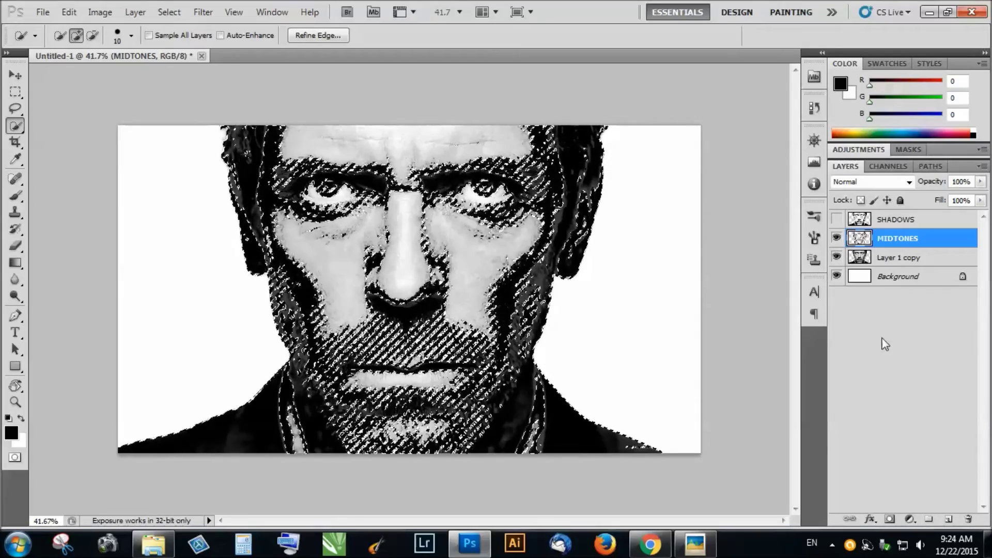
click(837, 258)
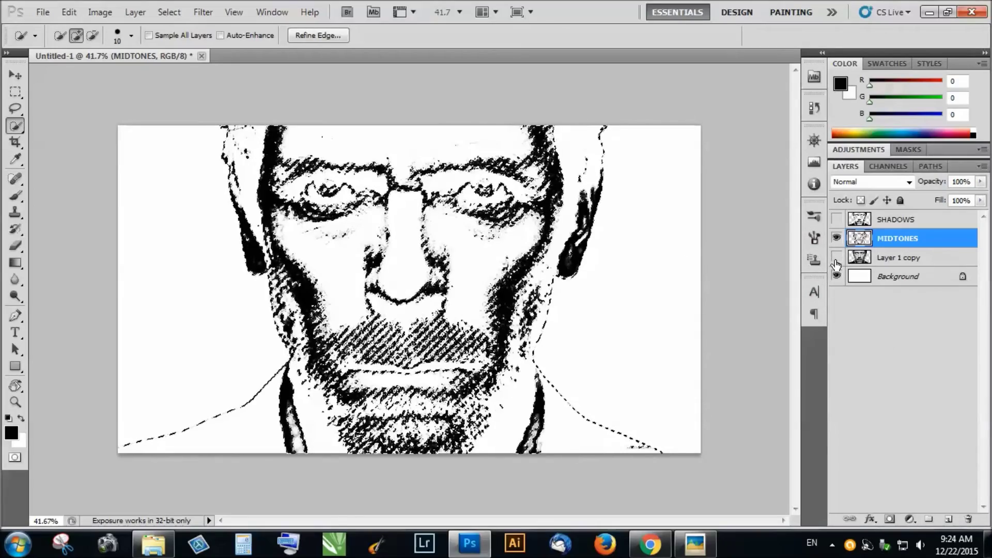
key(ctrl+d)
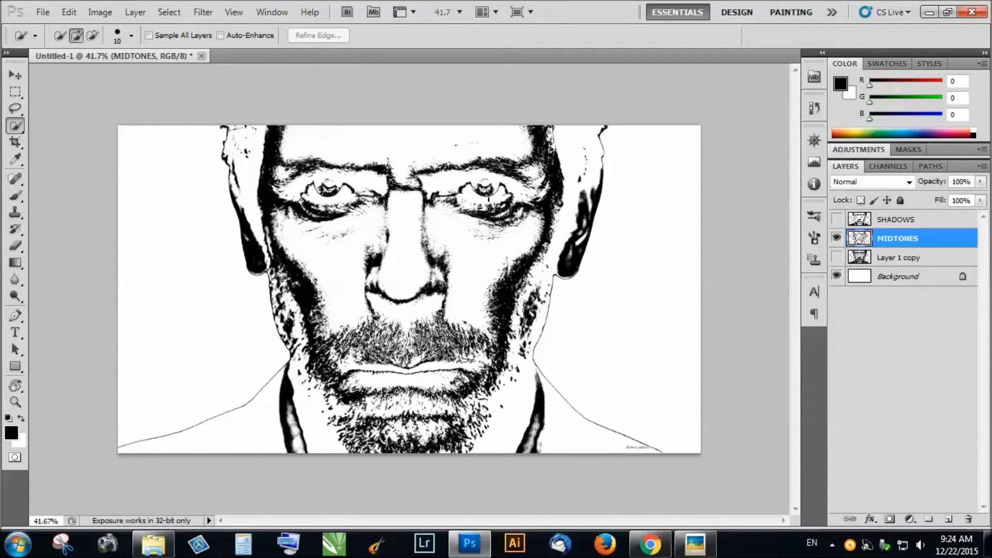
click(837, 239)
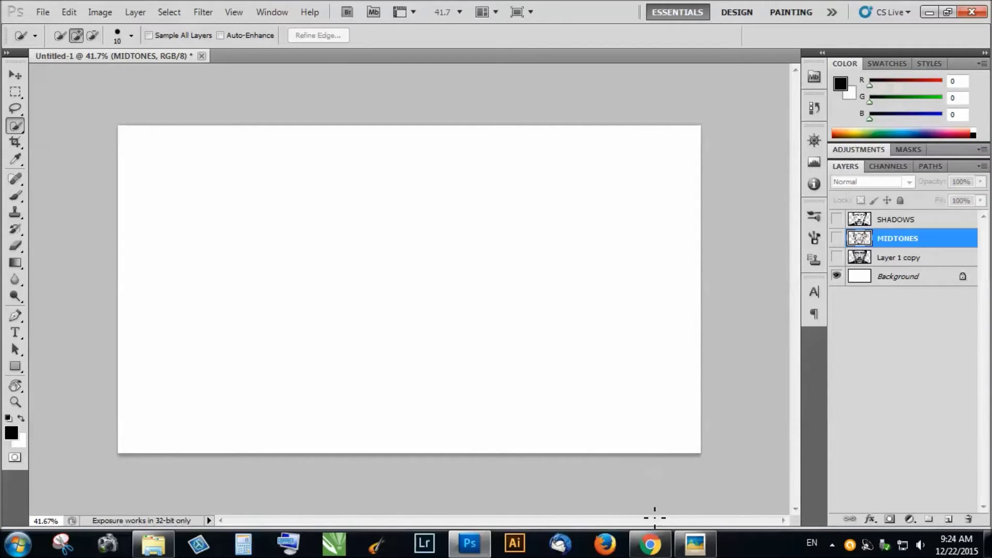
click(651, 544)
Copy the selected lorem ipsum paragraphs from the generator tab and return to Photoshop.
click(217, 9)
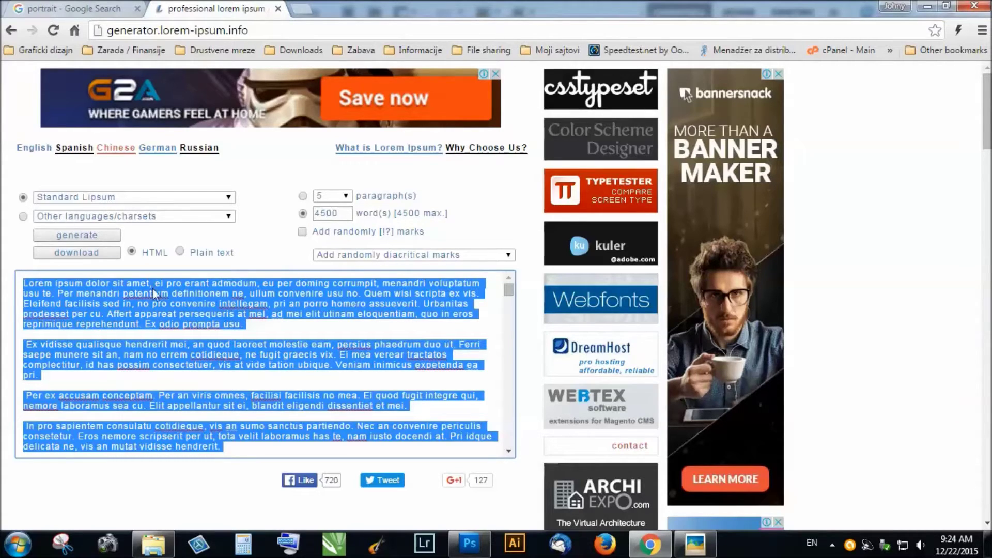
right_click(173, 291)
click(196, 317)
click(652, 543)
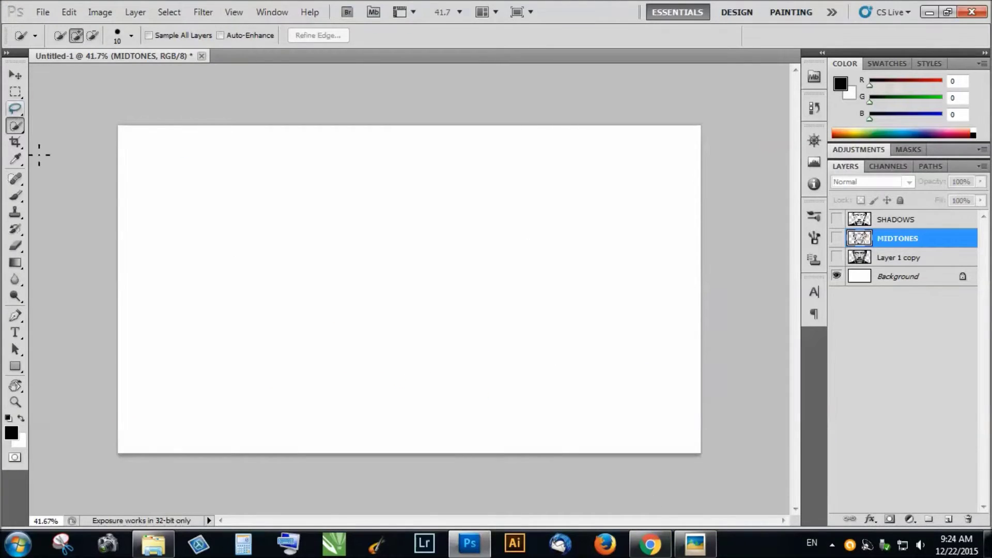
Paste the lorem ipsum text into a canvas-sized paragraph box, trim its edges, and commit.
click(15, 332)
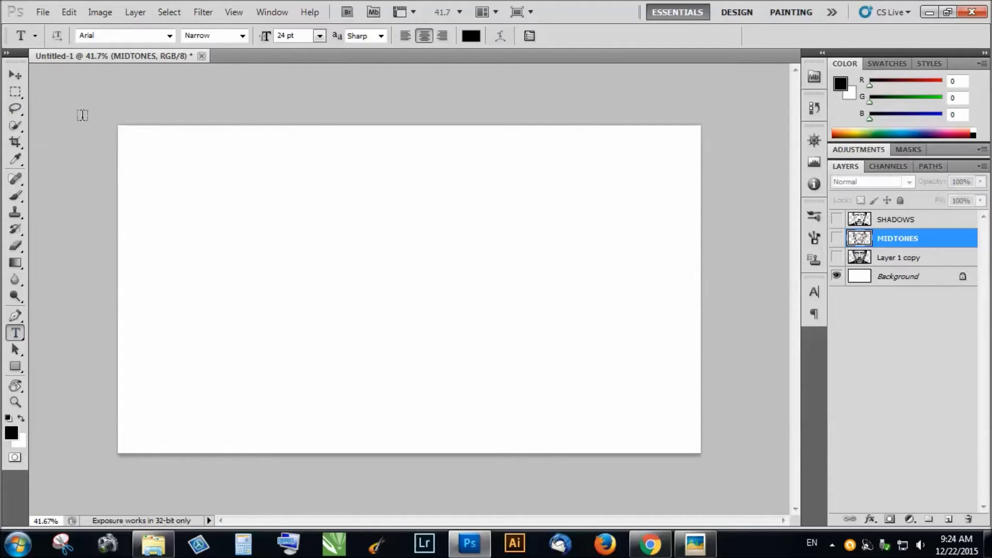
drag(113, 122, 704, 455)
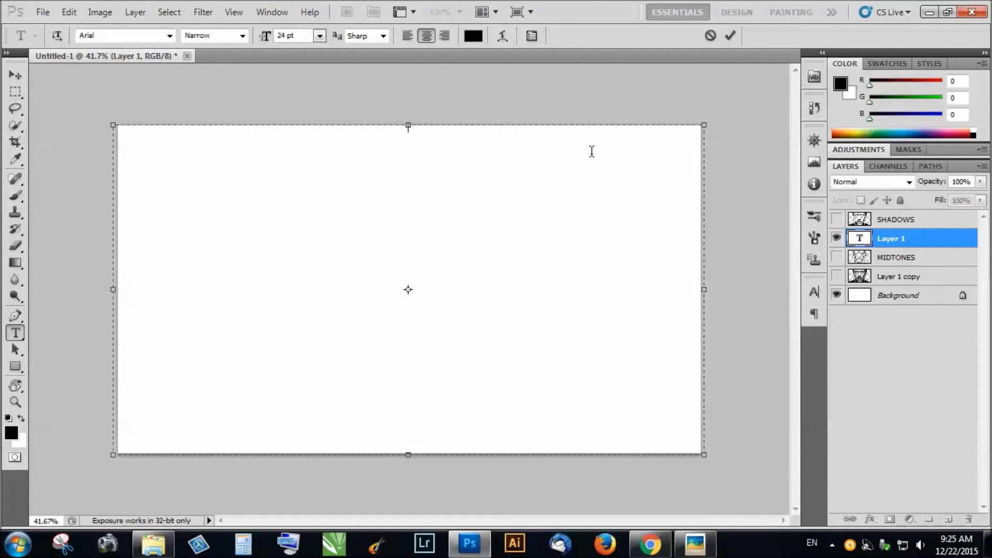
key(ctrl+v)
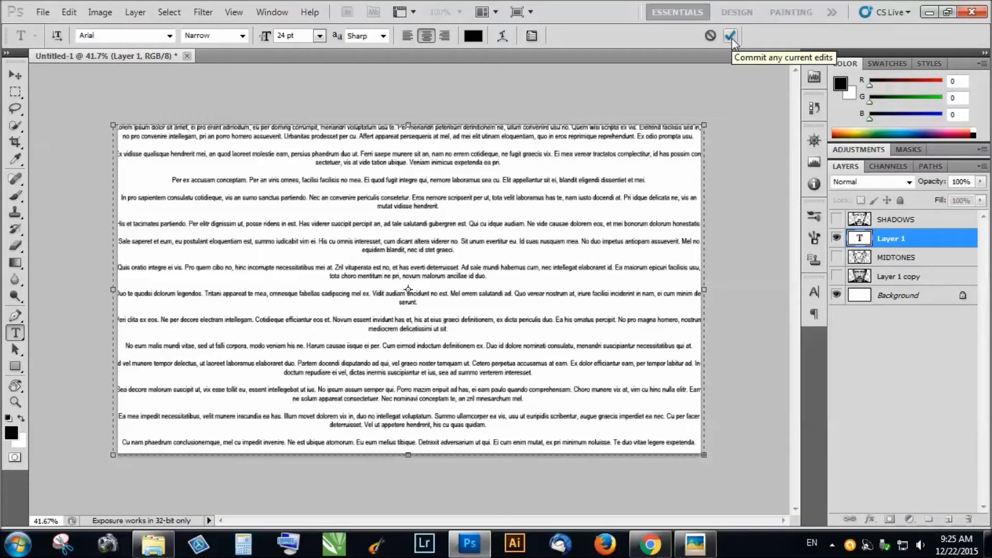
drag(111, 124, 116, 124)
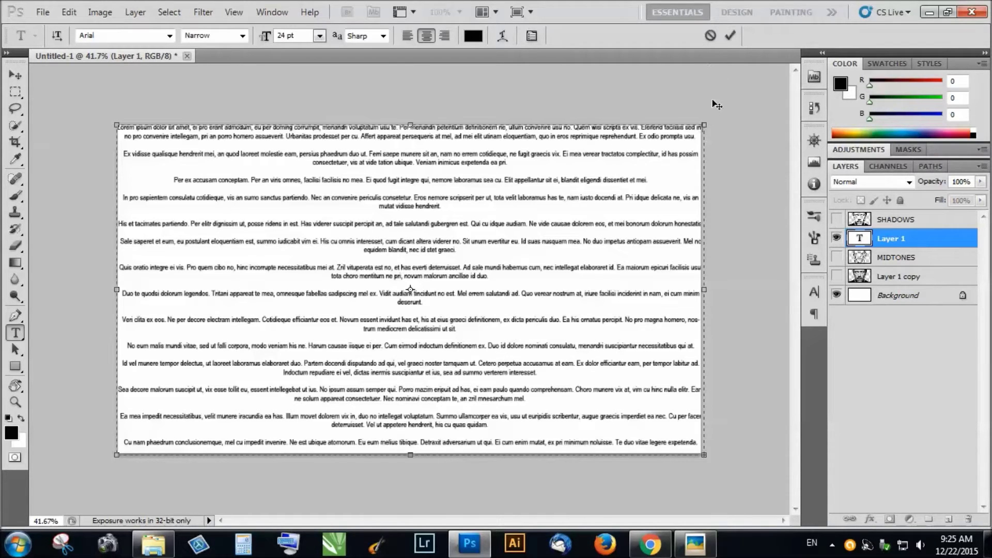
drag(707, 122, 707, 122)
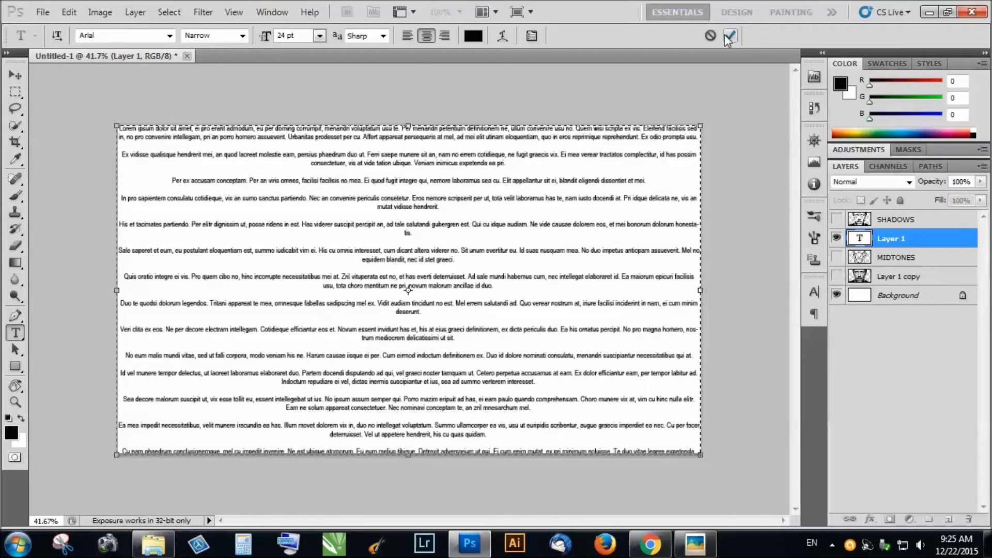
click(729, 35)
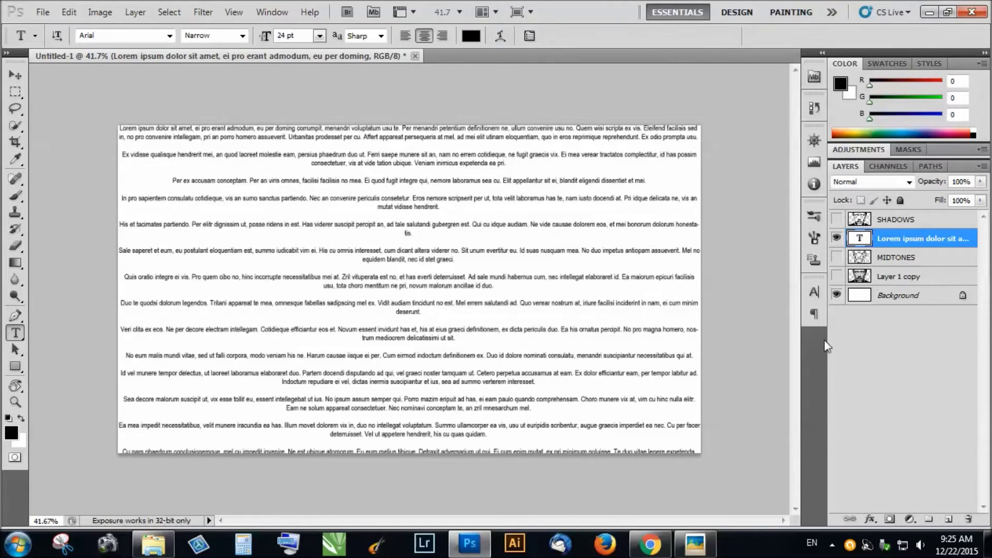
Rename the lorem ipsum text layer to SHADOWS.
double_click(902, 246)
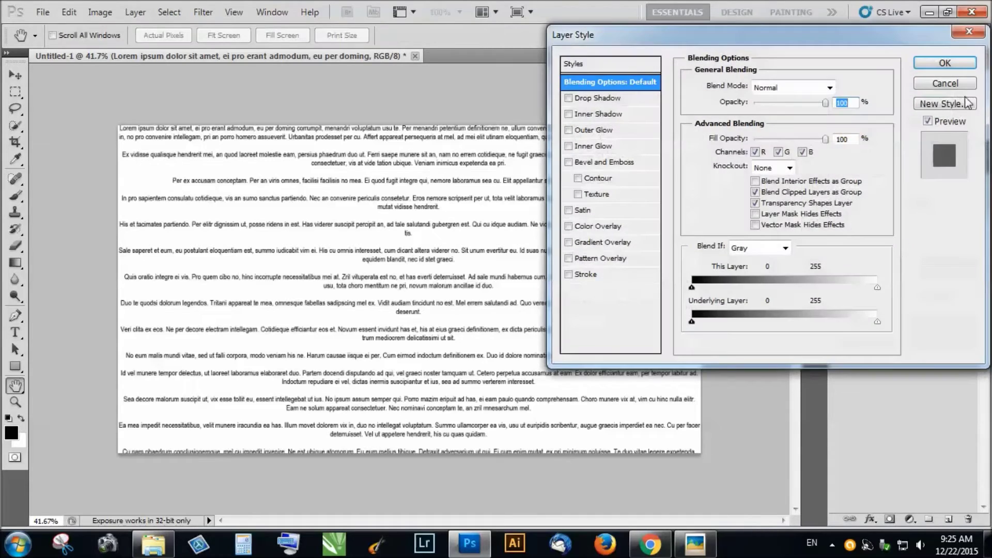
key(Escape)
double_click(901, 239)
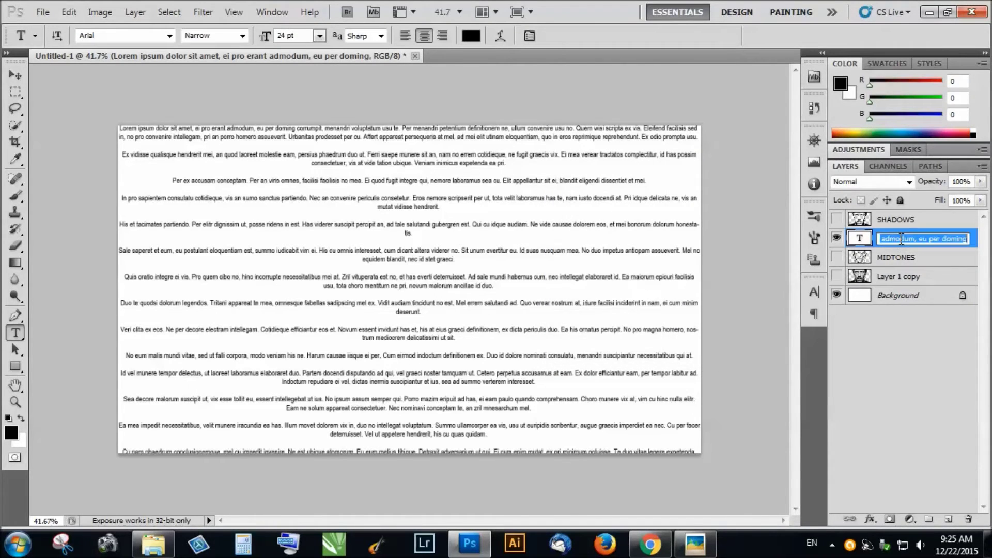
text(SHADOWS)
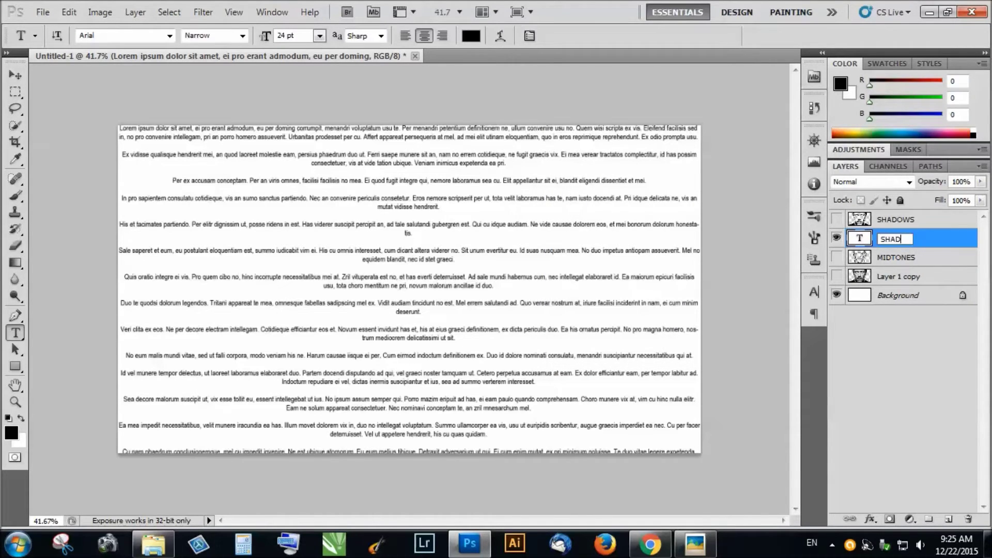
key(Return)
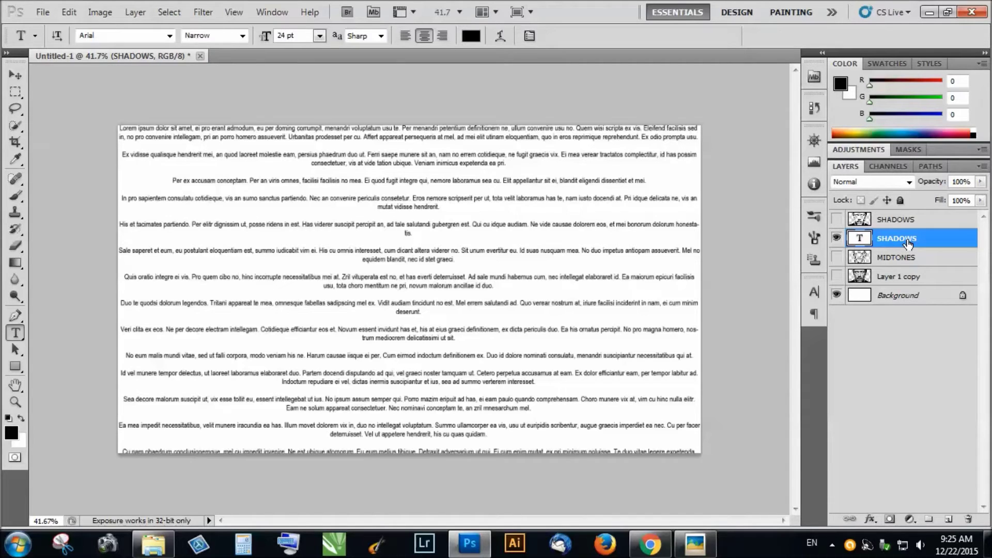
Duplicate it below the MIDTONES portrait layer, name the copy MIDTONES, and reselect the SHADOWS text.
drag(908, 243, 949, 521)
drag(898, 240, 902, 279)
double_click(903, 277)
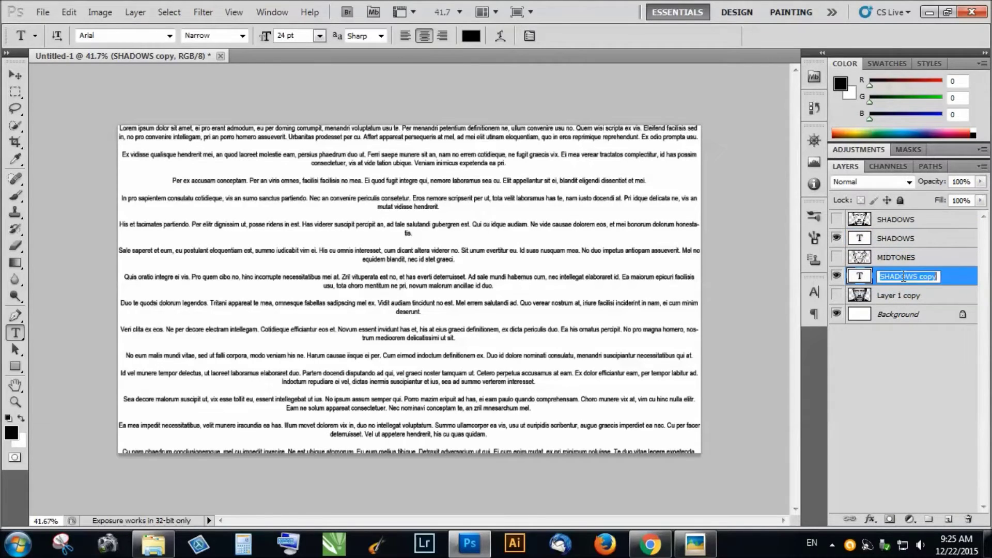
text(MIDTONES)
key(Return)
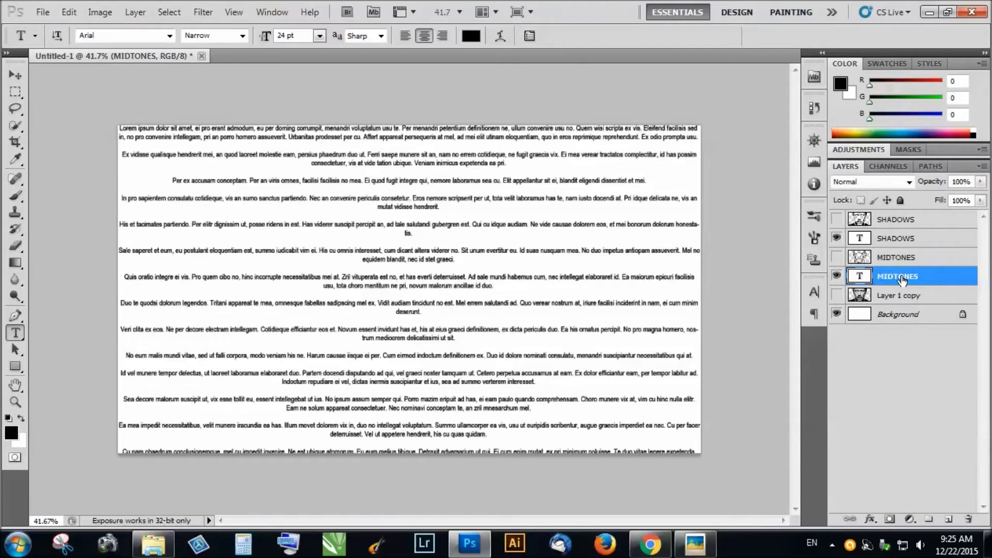
click(874, 244)
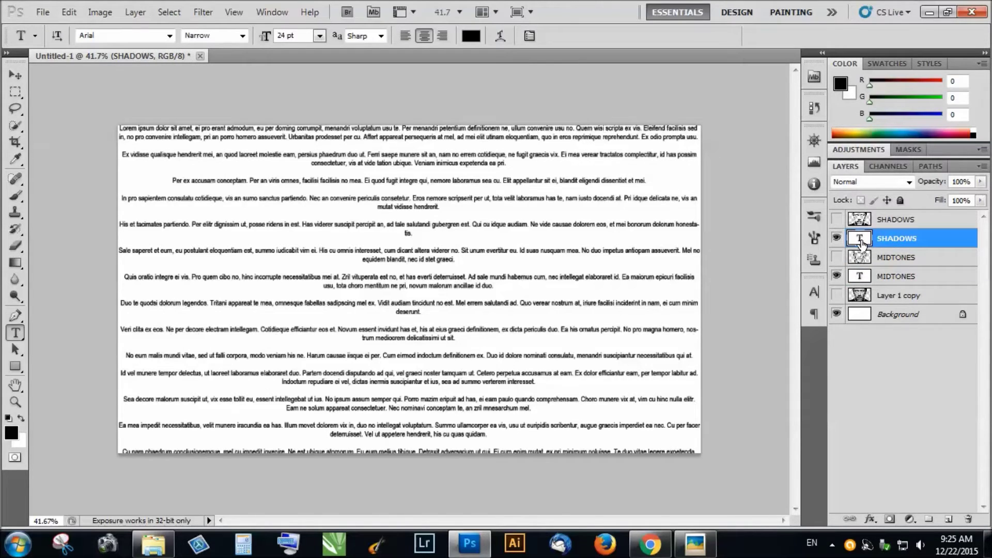
double_click(860, 243)
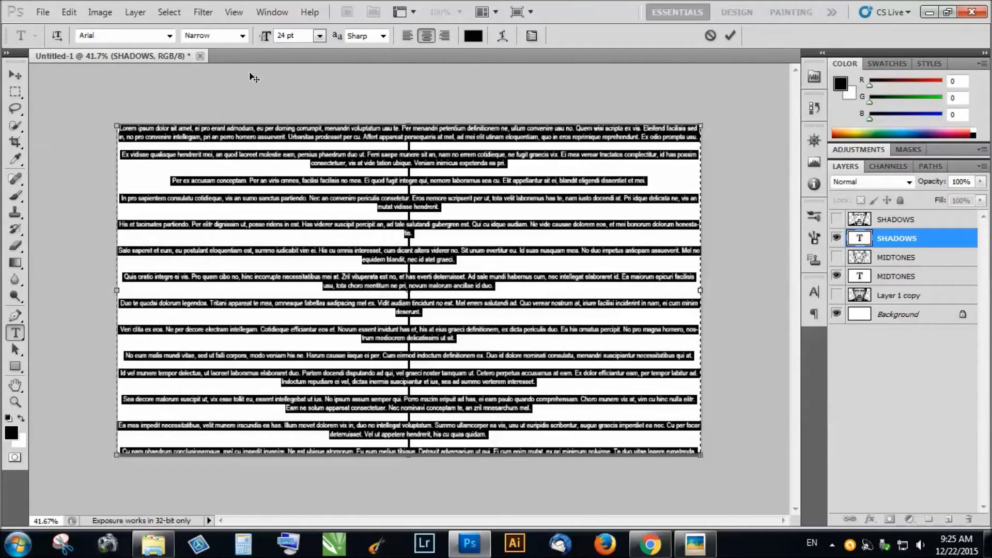
Change the SHADOWS text to the Arial Black style.
click(234, 37)
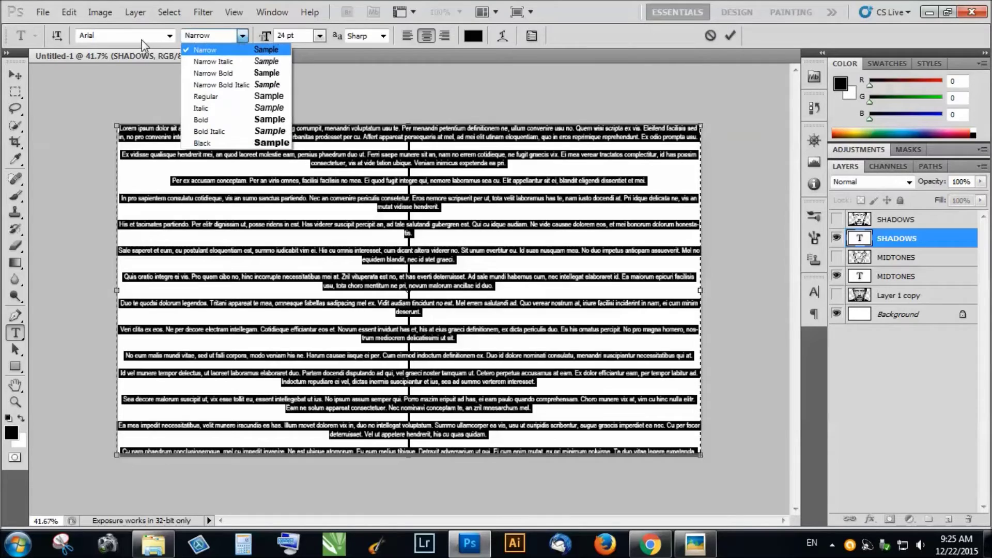
click(212, 143)
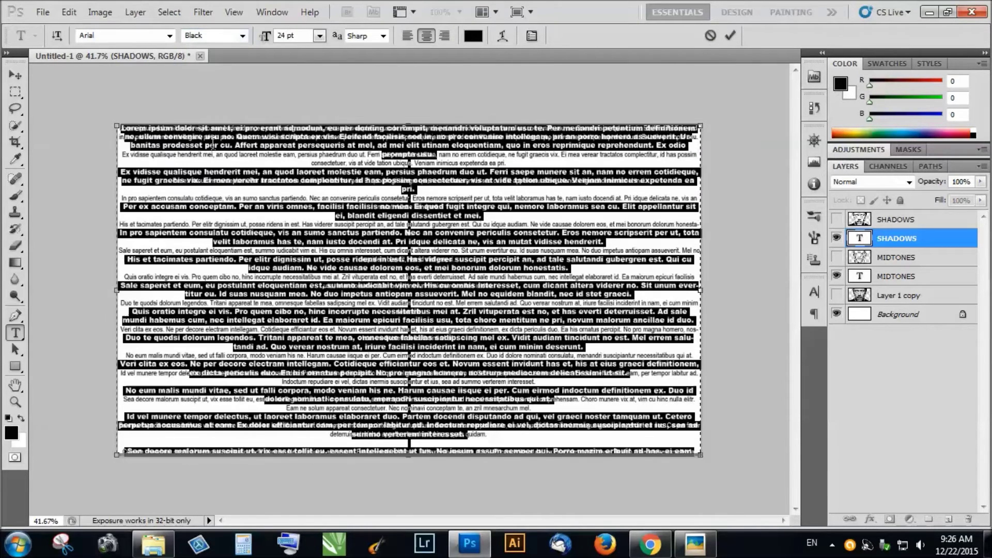
click(729, 36)
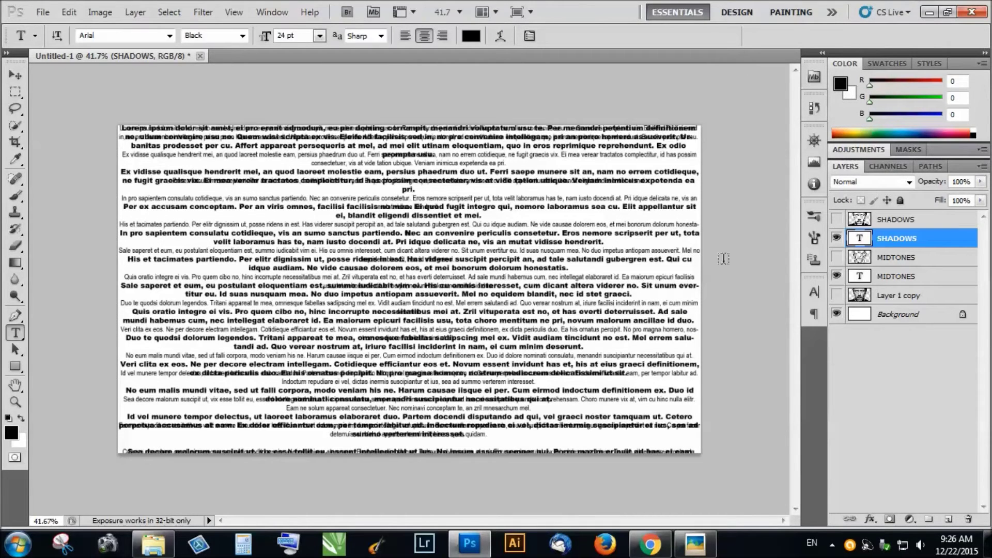
Set the MIDTONES text to 11 pt, then hide both text layers.
click(885, 279)
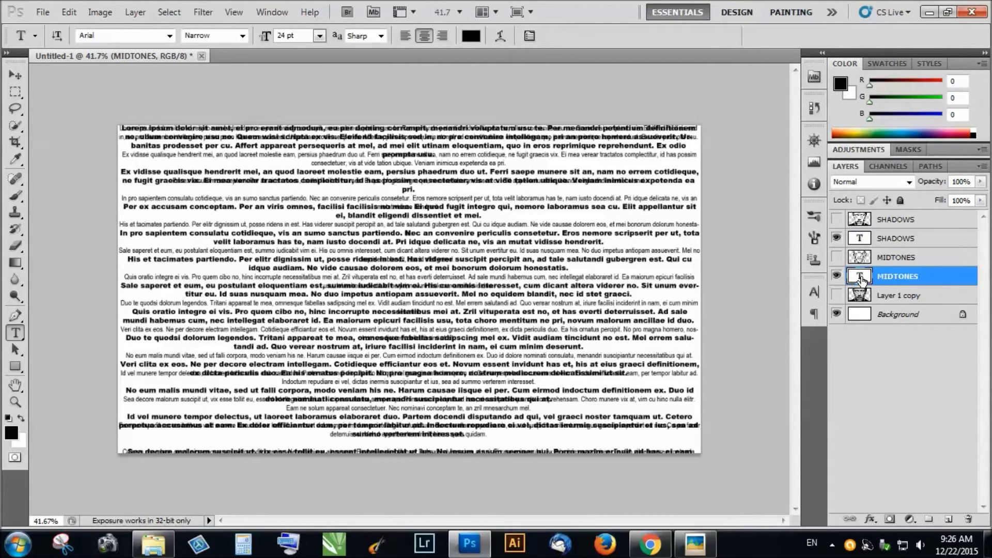
double_click(861, 279)
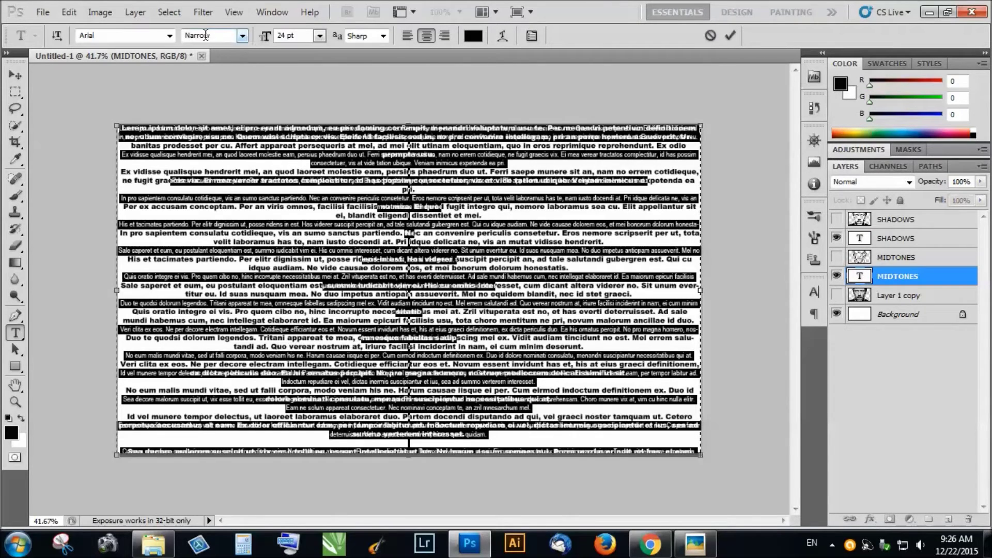
click(320, 37)
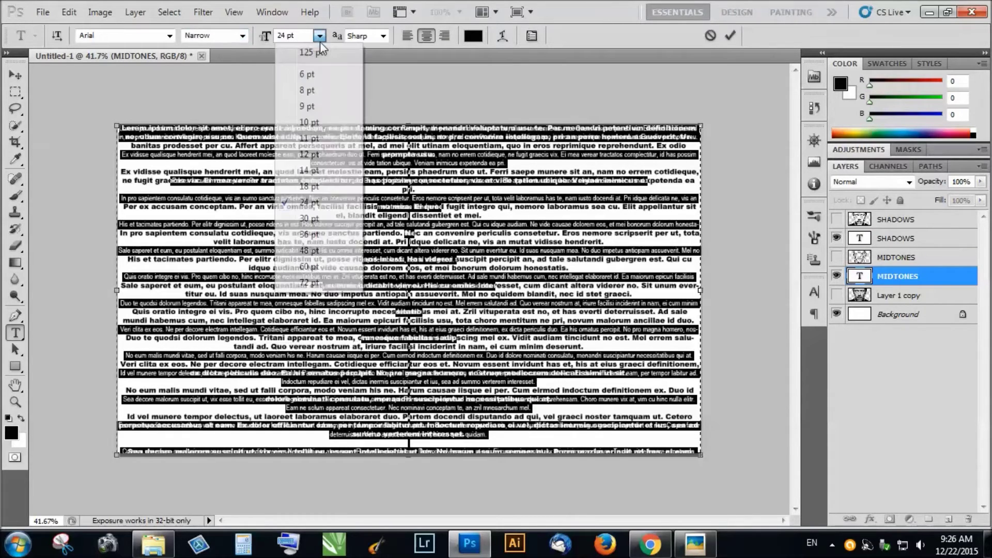
click(316, 139)
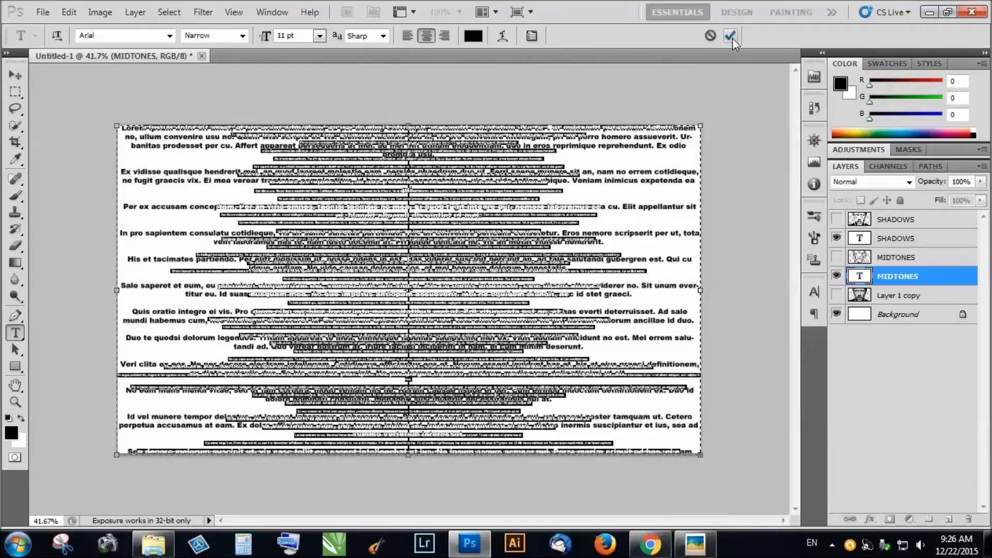
click(731, 36)
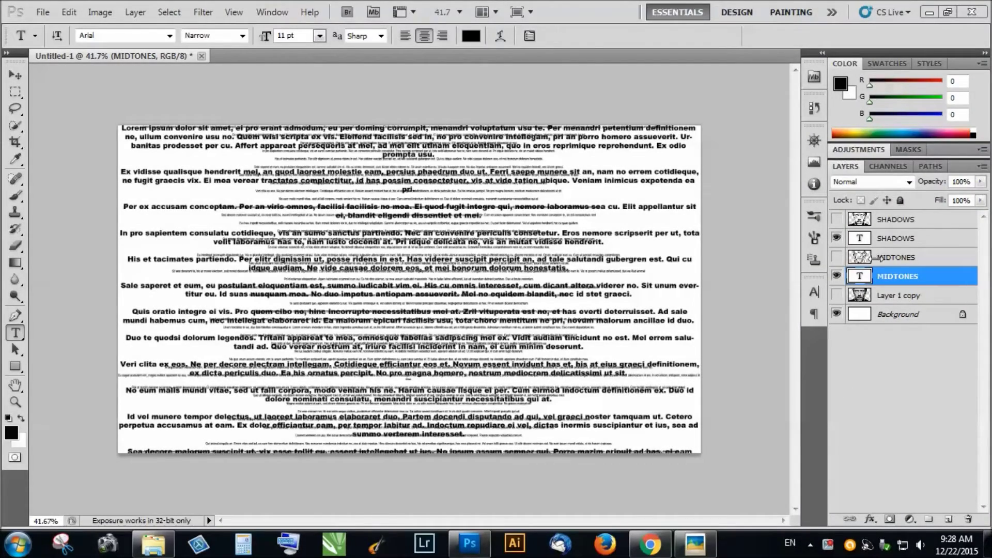
click(836, 238)
click(837, 276)
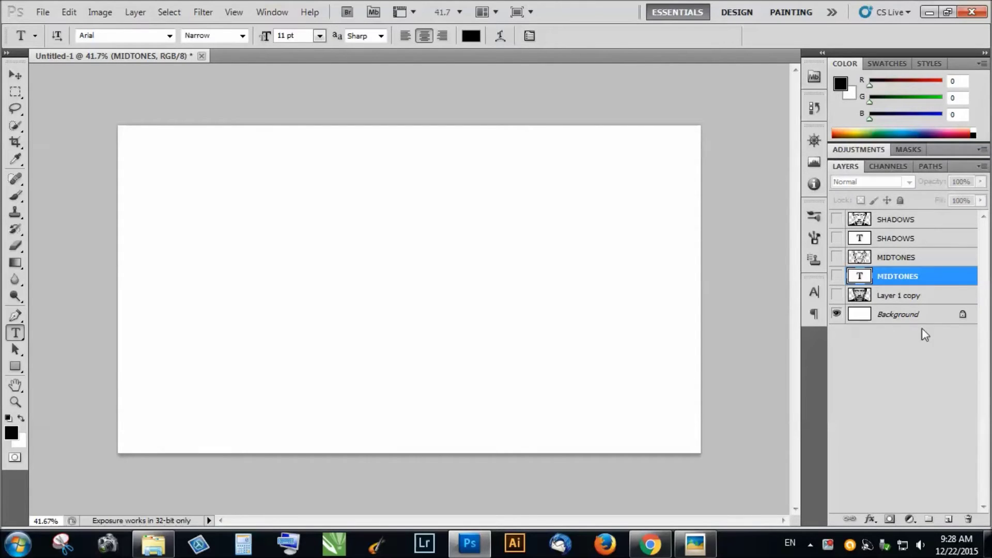
Show the SHADOWS portrait layer and select its entire canvas.
click(837, 219)
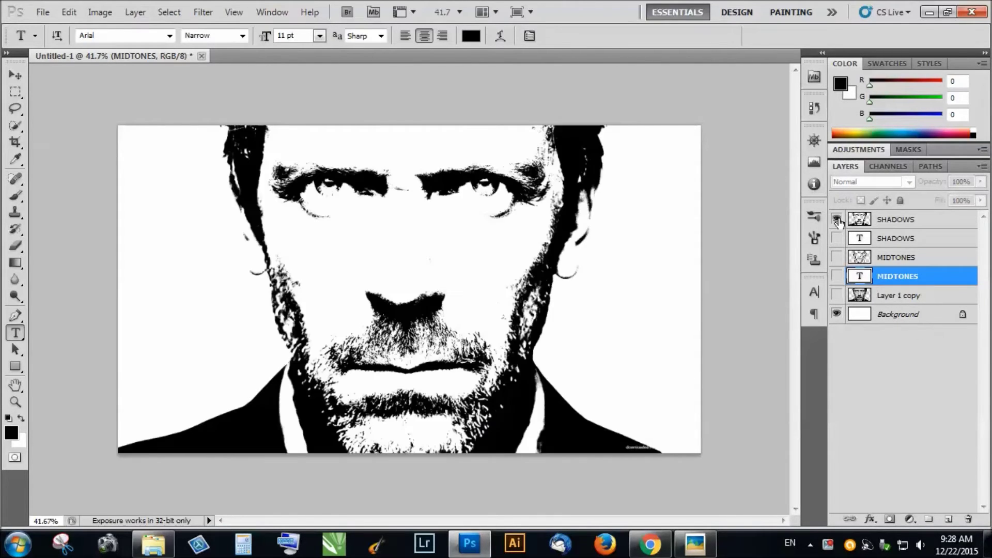
click(896, 224)
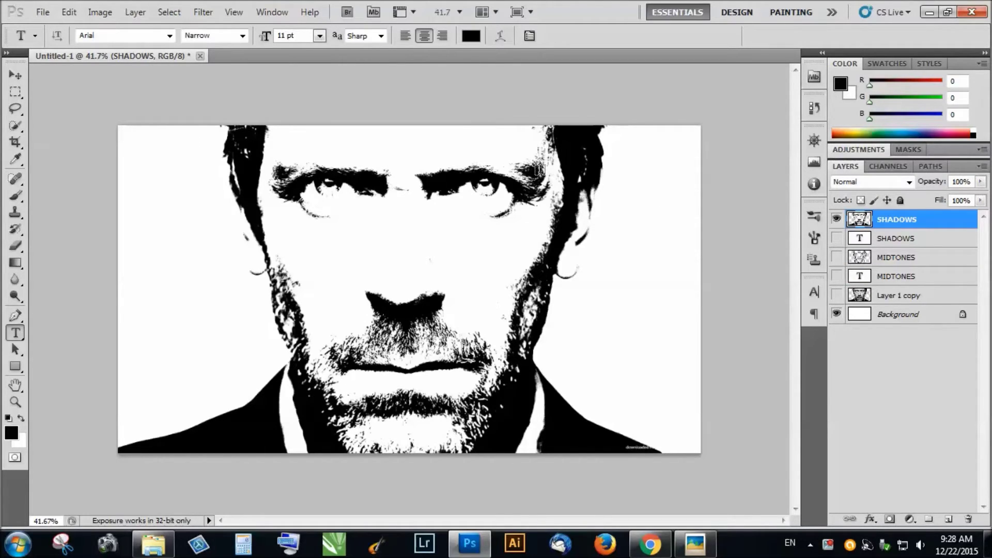
key(ctrl+a)
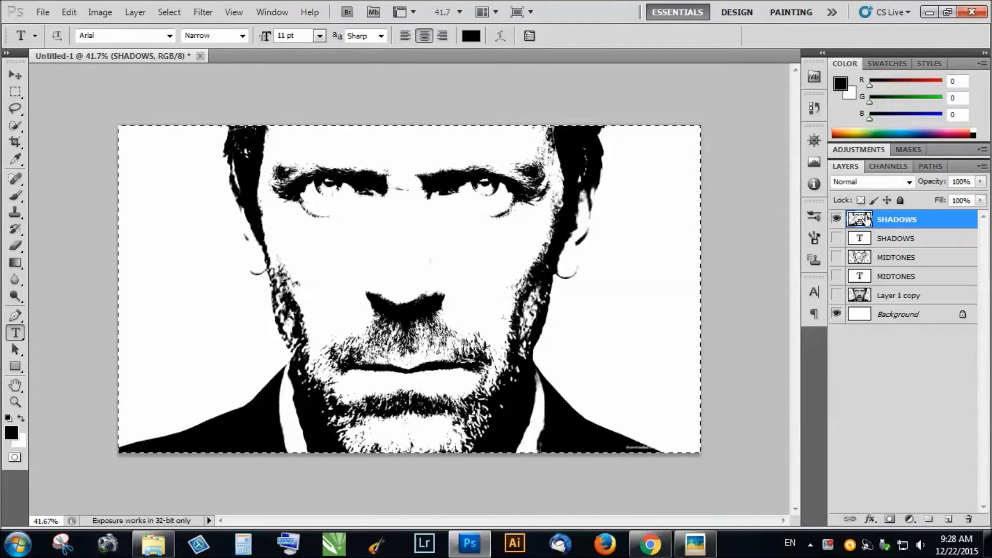
Give the SHADOWS text layer a mask holding the pasted, inverted shadows portrait.
click(850, 243)
click(837, 238)
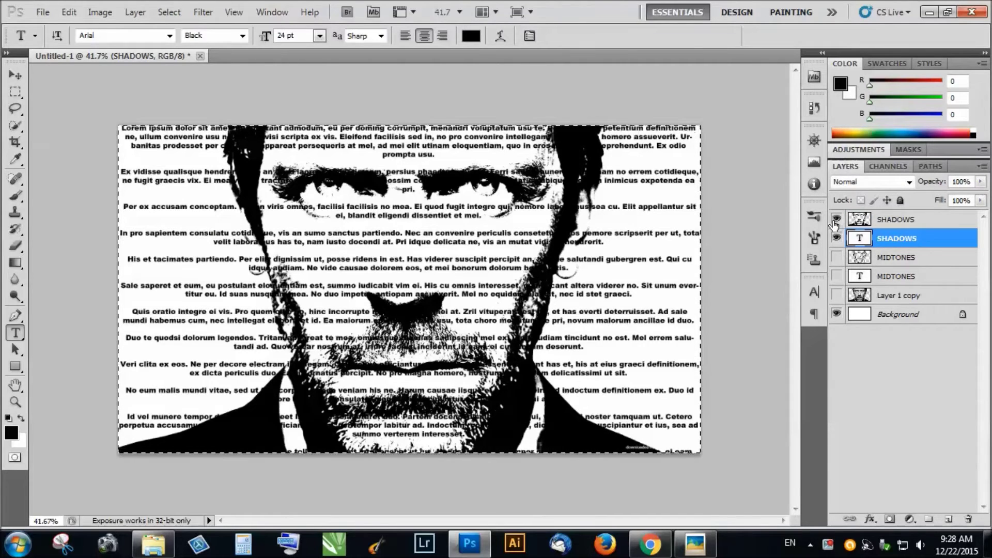
click(889, 520)
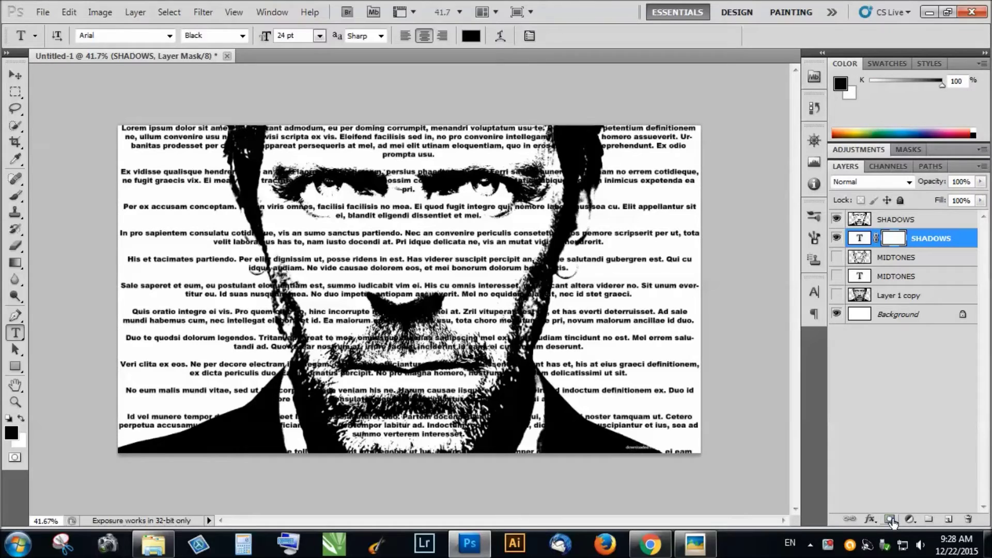
alt+click(895, 240)
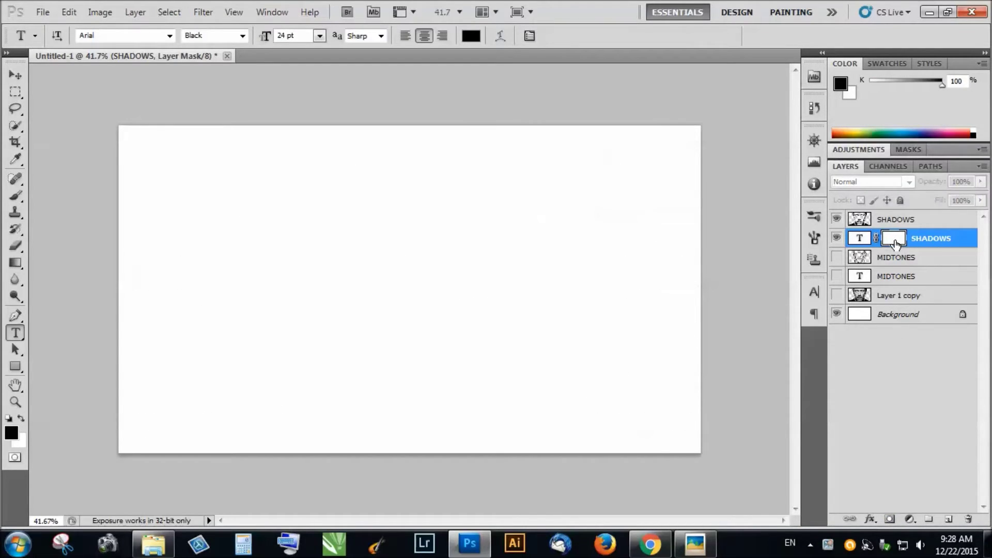
key(ctrl+v)
key(ctrl+d)
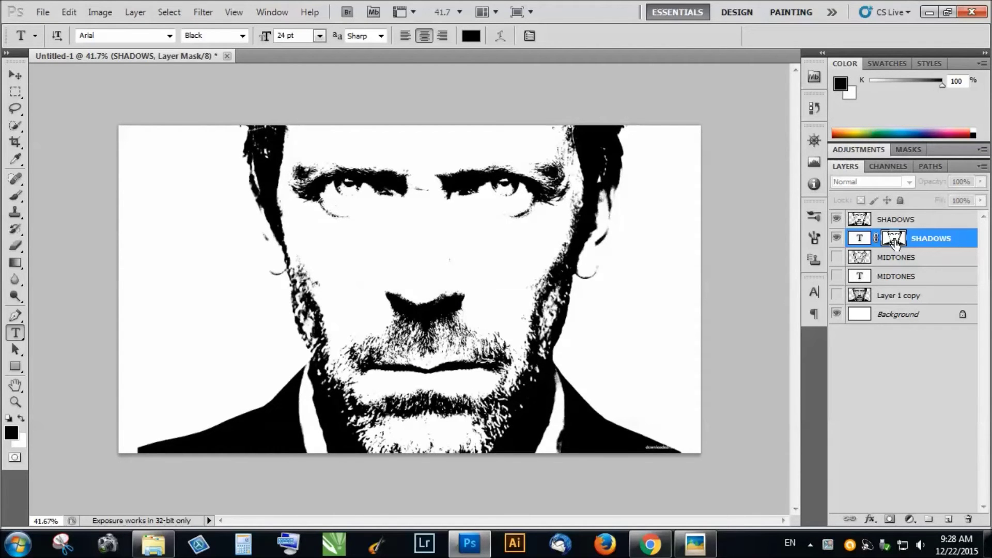
key(ctrl+i)
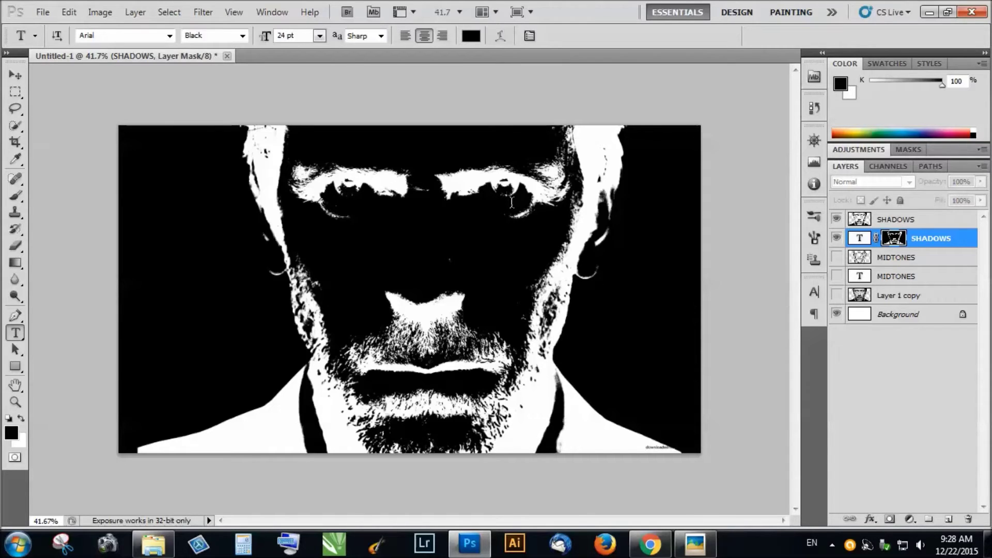
click(837, 239)
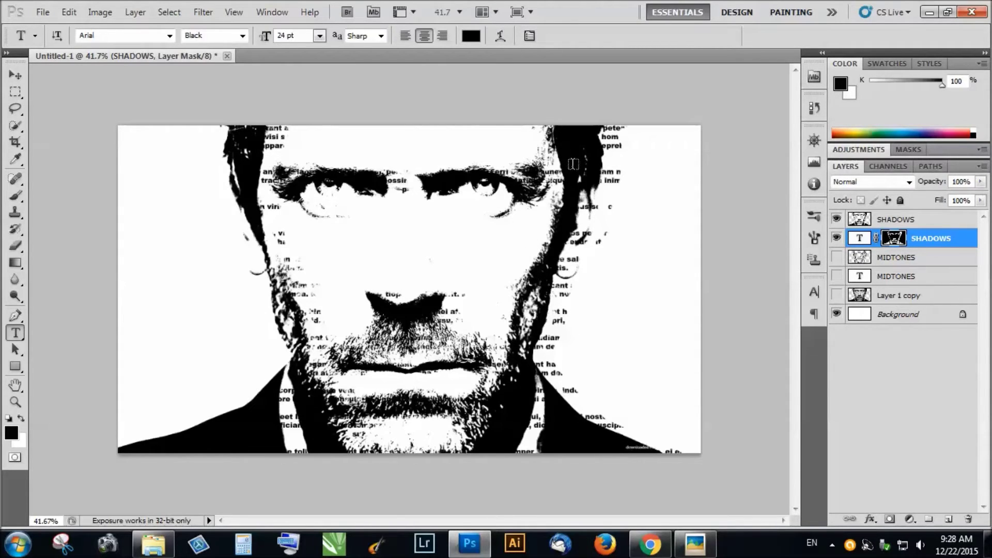
click(918, 242)
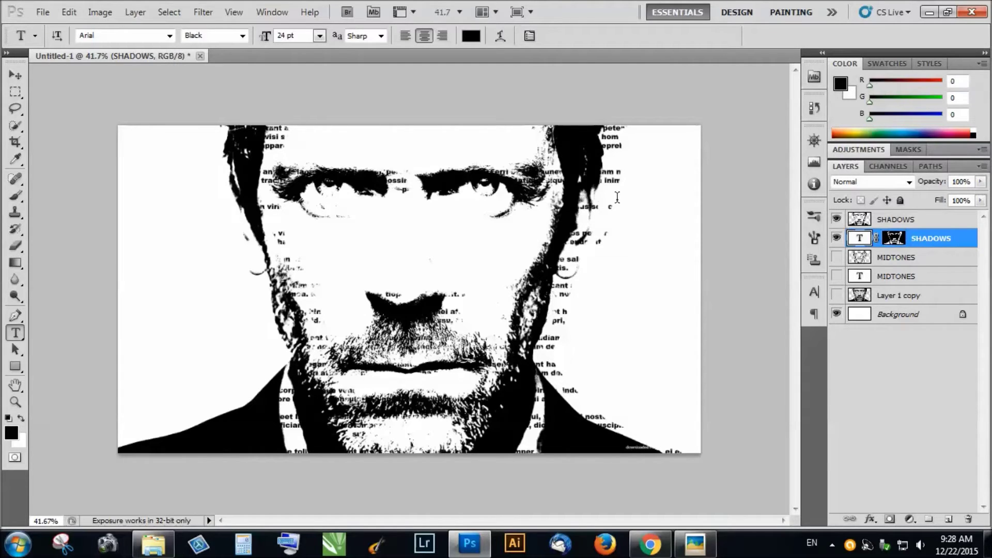
Nudge the SHADOWS text slightly left within its face mask.
click(15, 76)
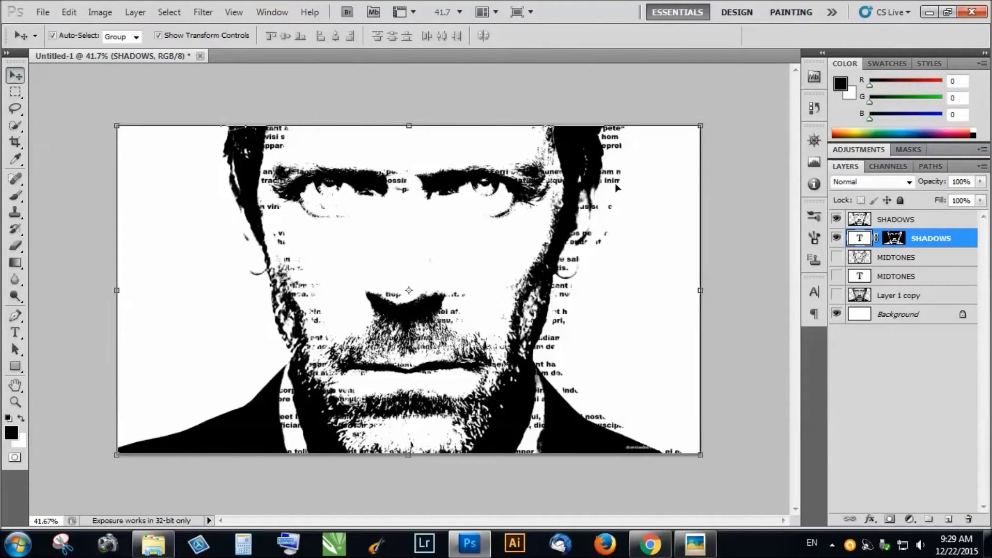
scroll(587, 171, up, 3)
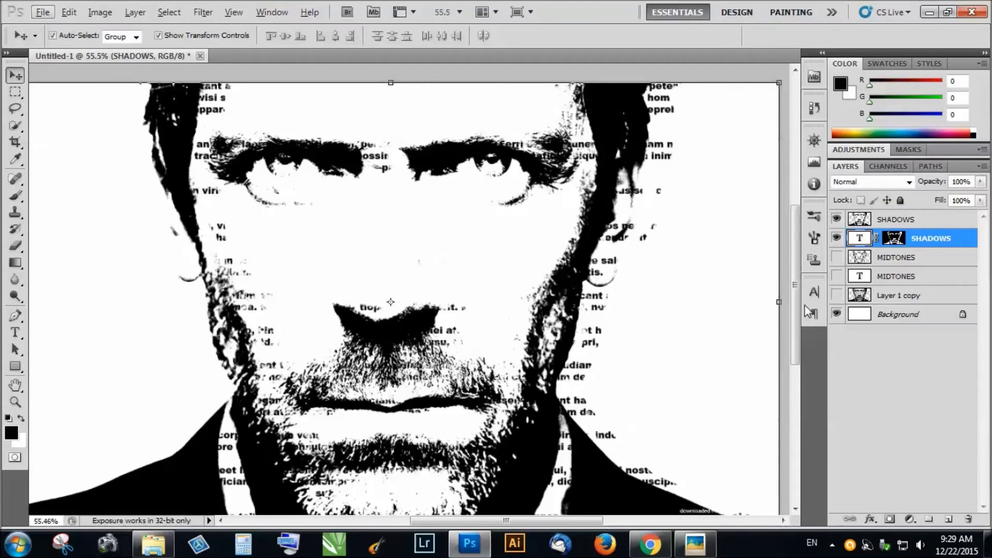
drag(591, 276, 579, 278)
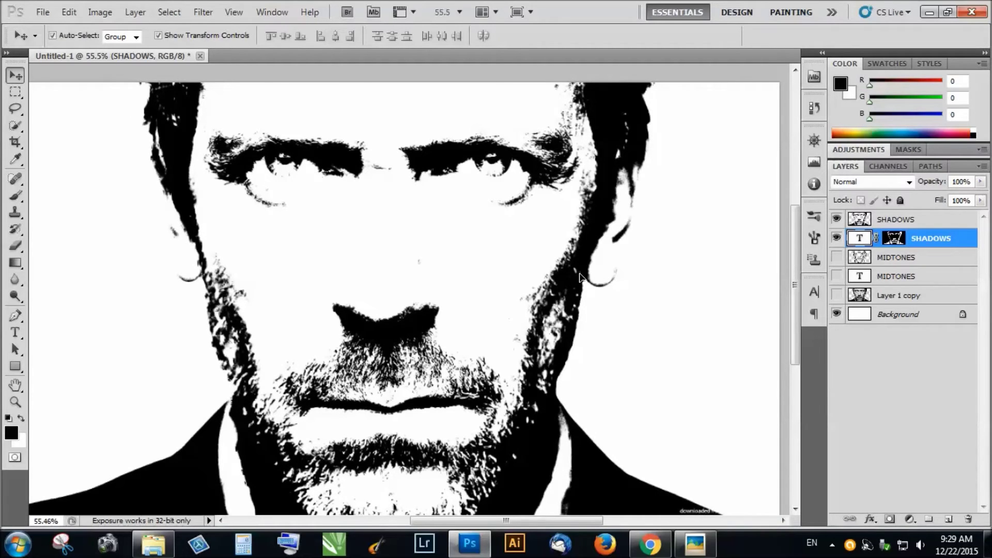
scroll(569, 267, down, 2)
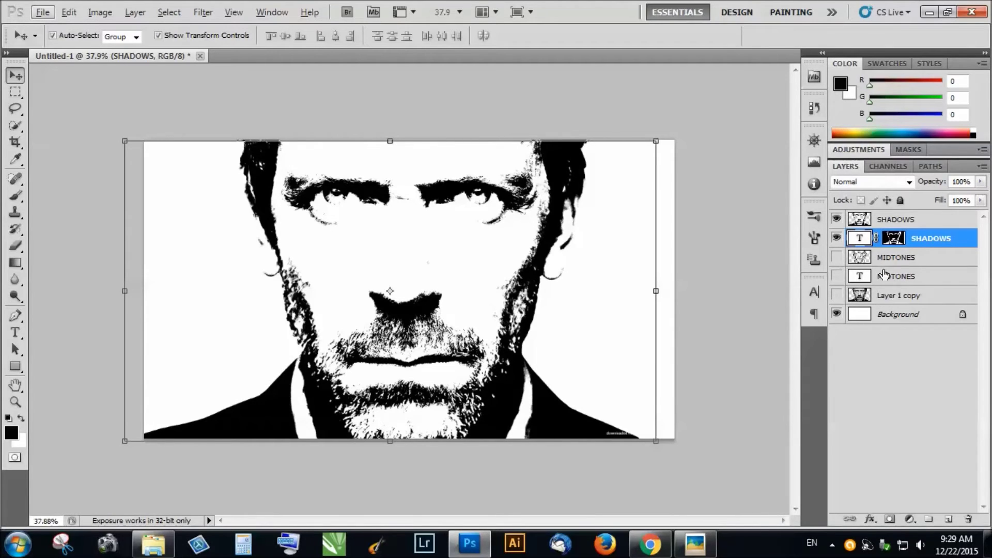
Hide both SHADOWS layers and show and select the MIDTONES portrait layer.
click(837, 220)
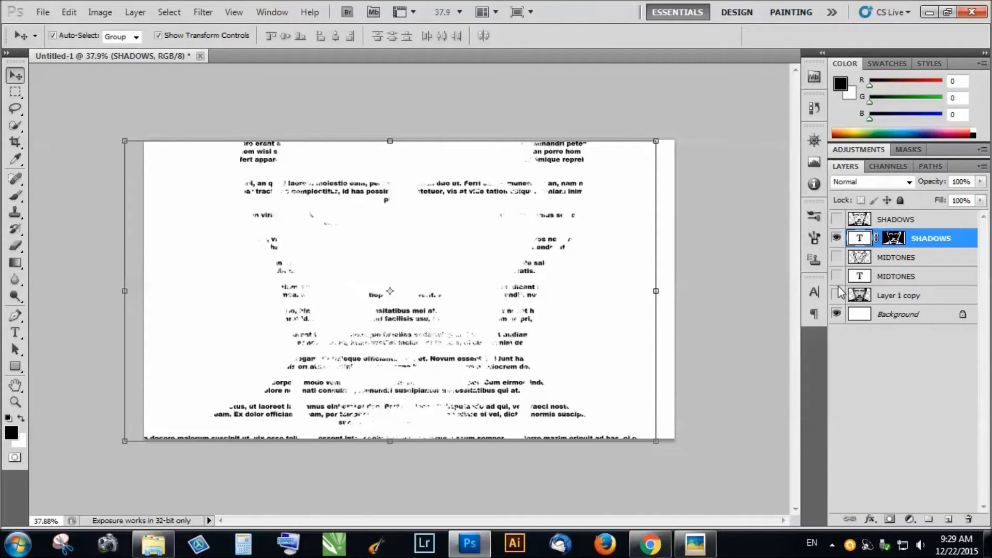
click(837, 238)
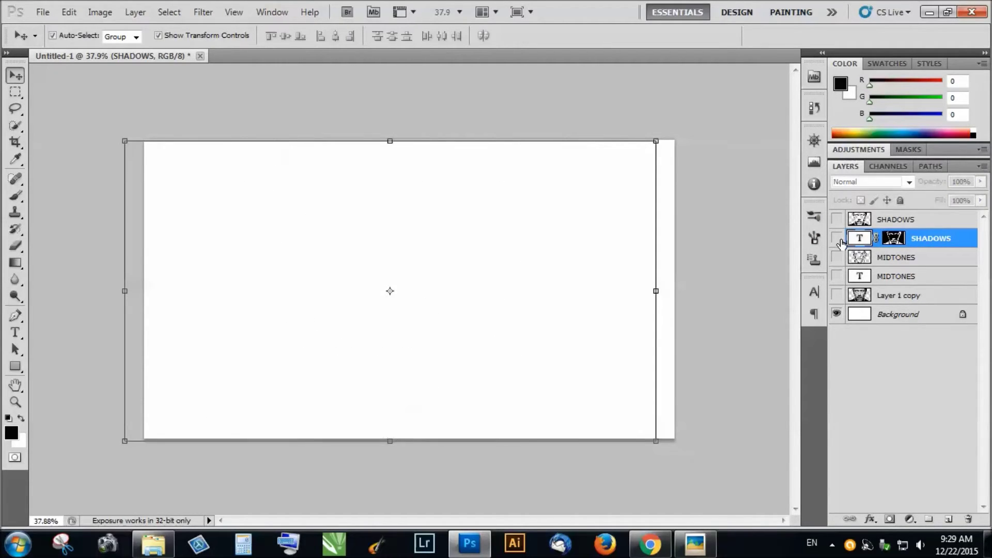
click(837, 257)
click(888, 262)
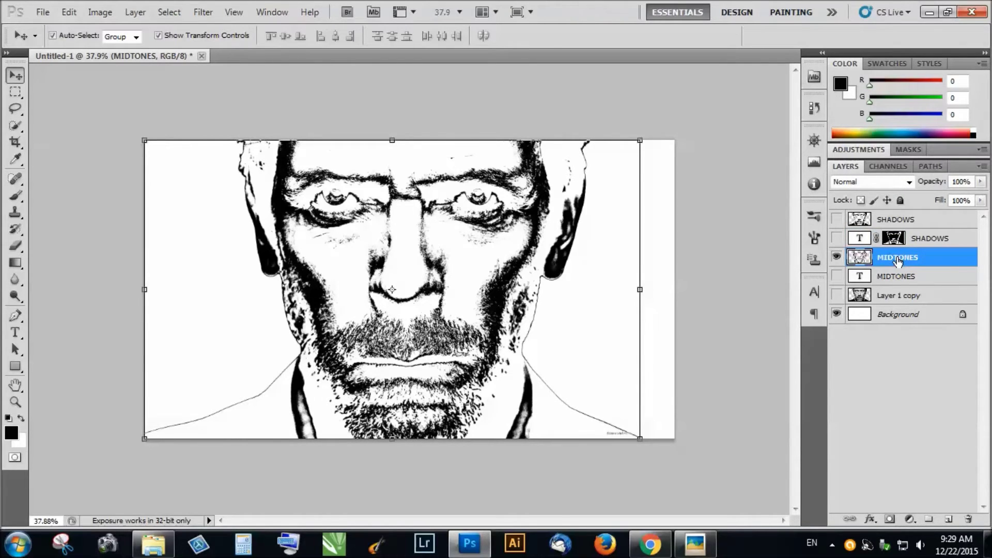
Mask the MIDTONES text with the inverted midtones portrait, show the text, and hide the portrait.
key(ctrl+a)
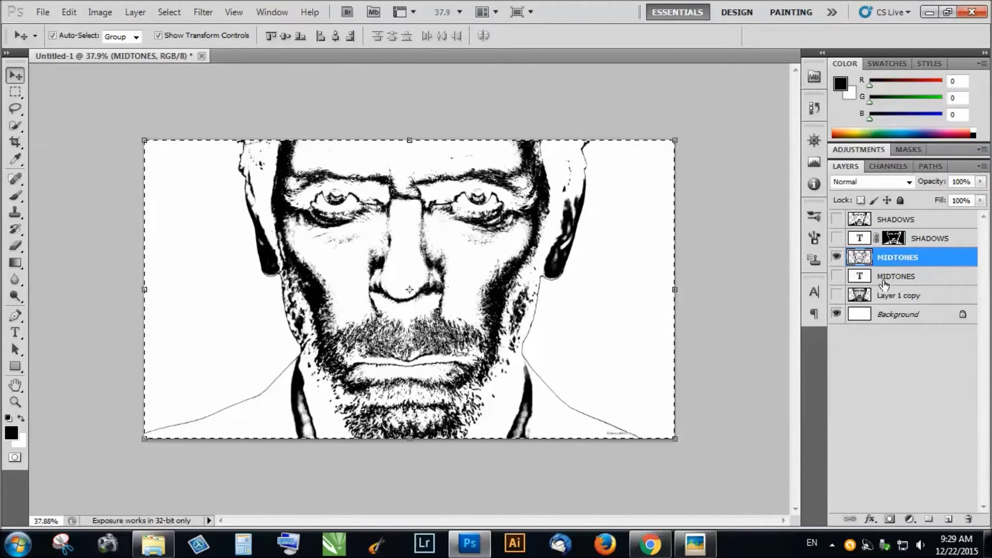
click(899, 276)
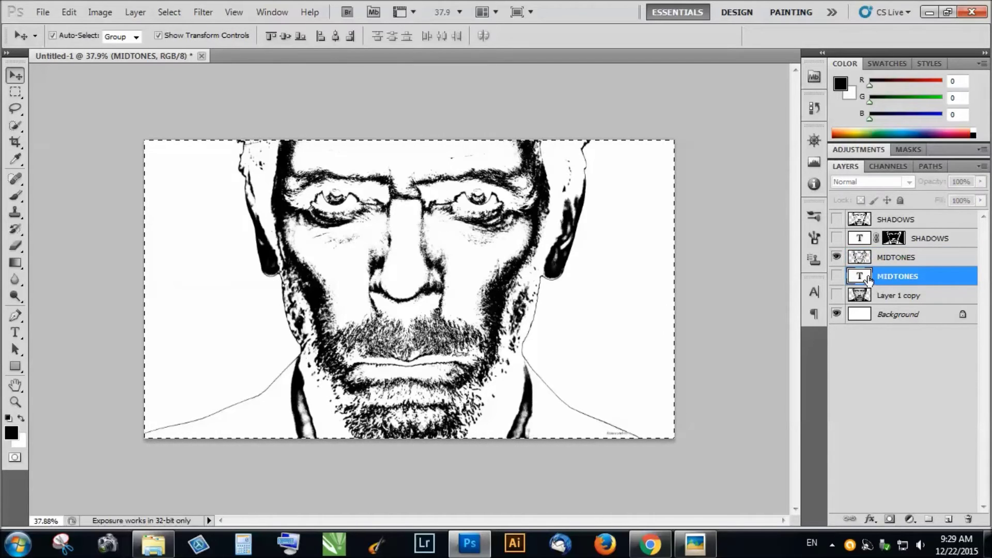
click(889, 520)
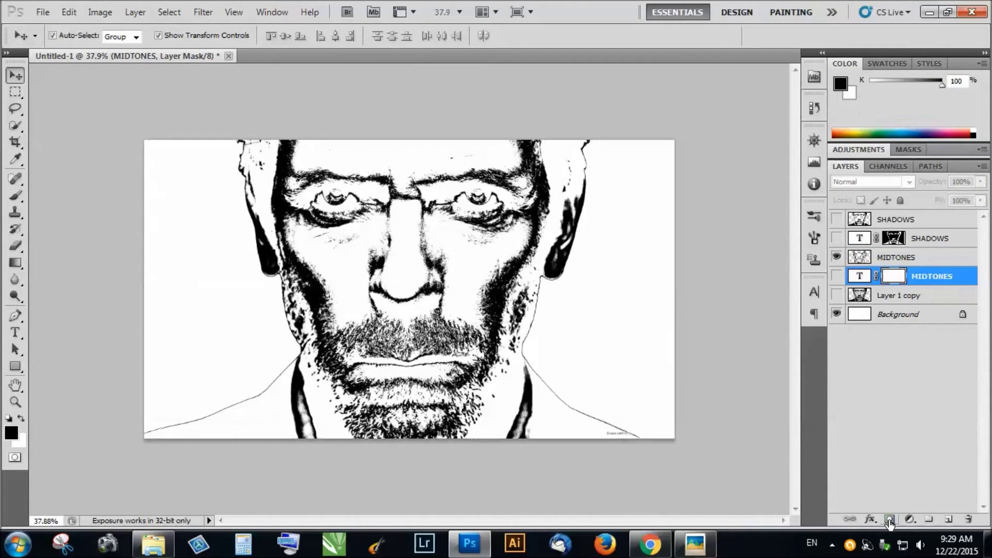
alt+click(894, 279)
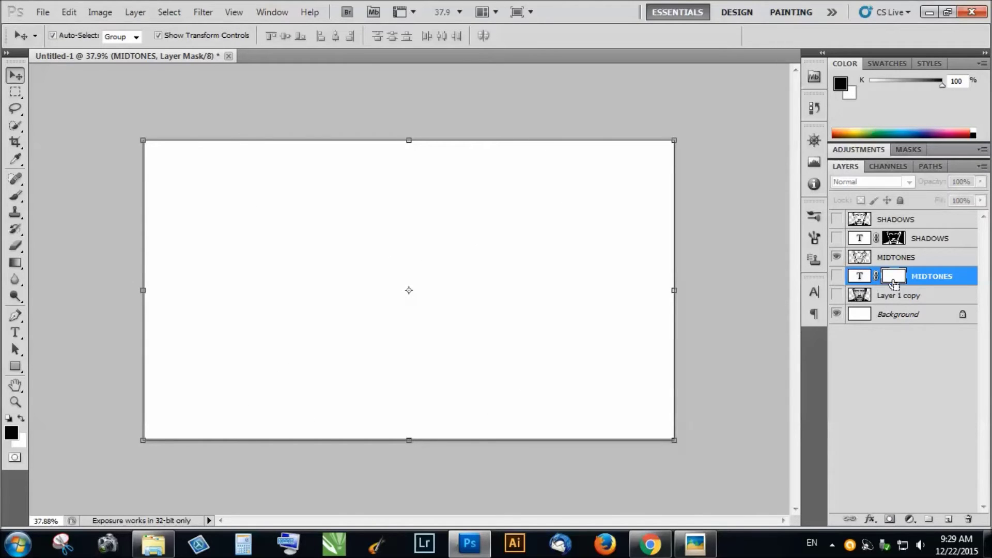
key(ctrl+v)
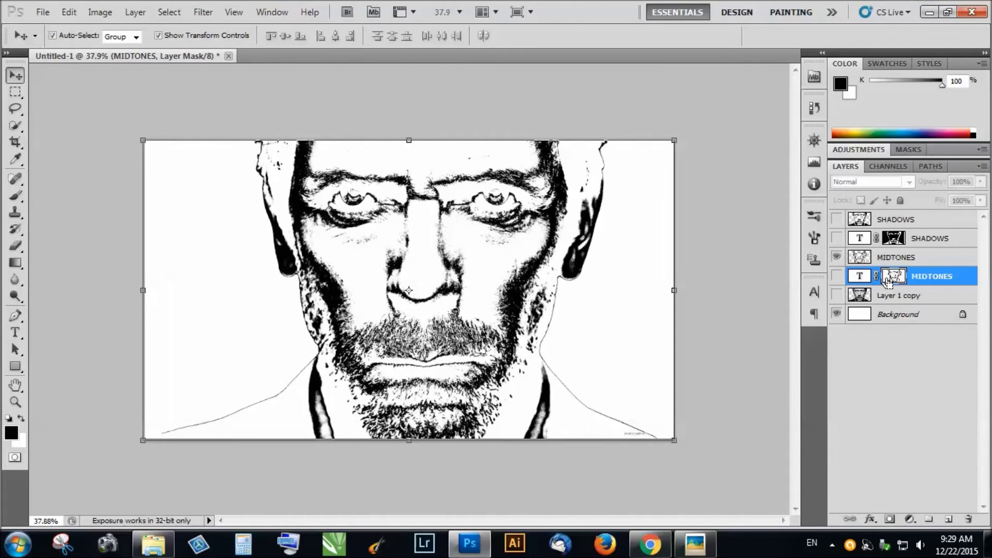
key(ctrl+i)
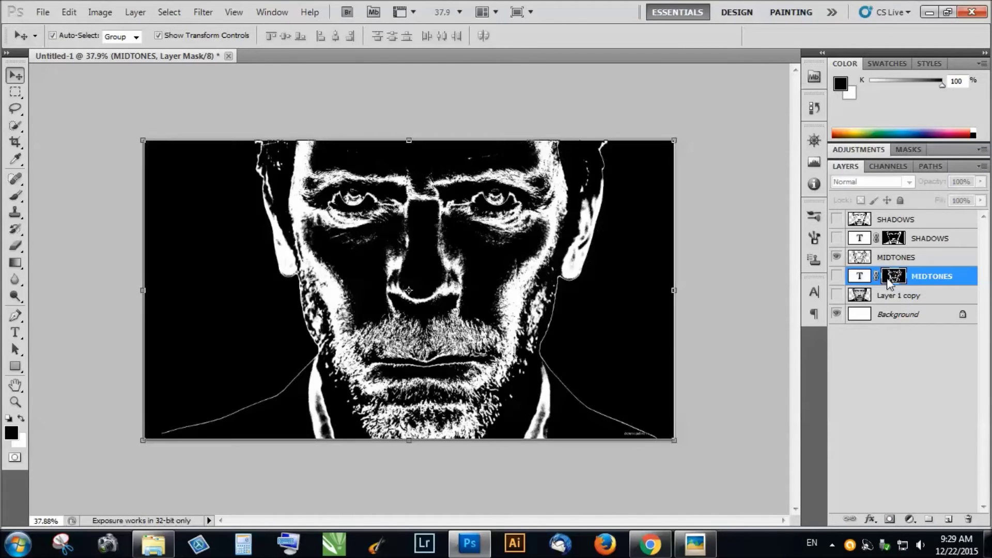
click(838, 277)
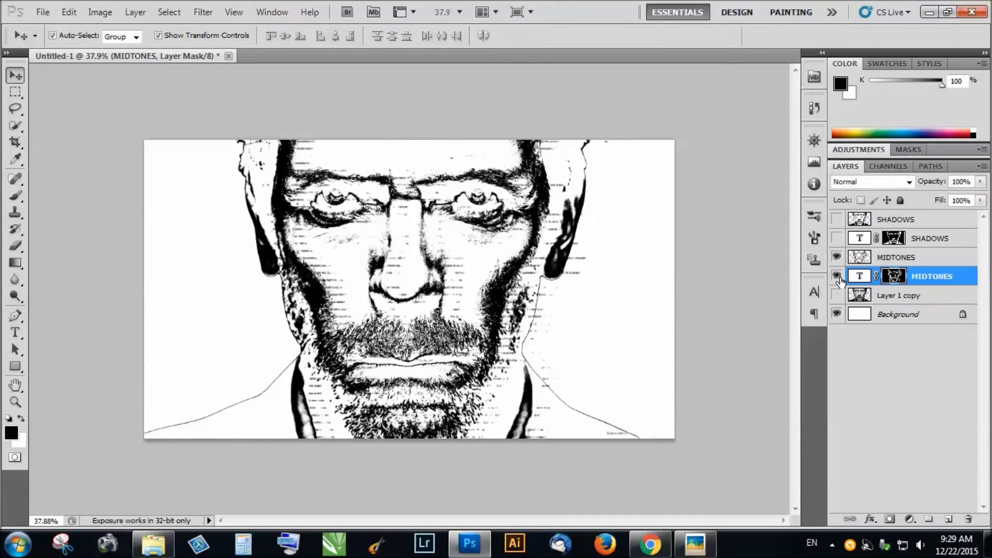
scroll(428, 276, up, 2)
scroll(429, 276, up, 1)
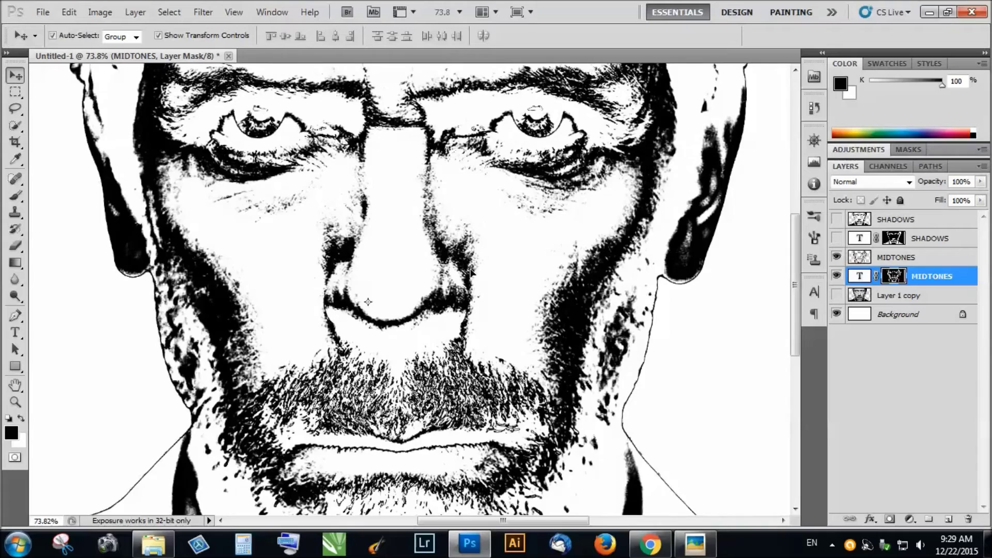
scroll(471, 271, down, 4)
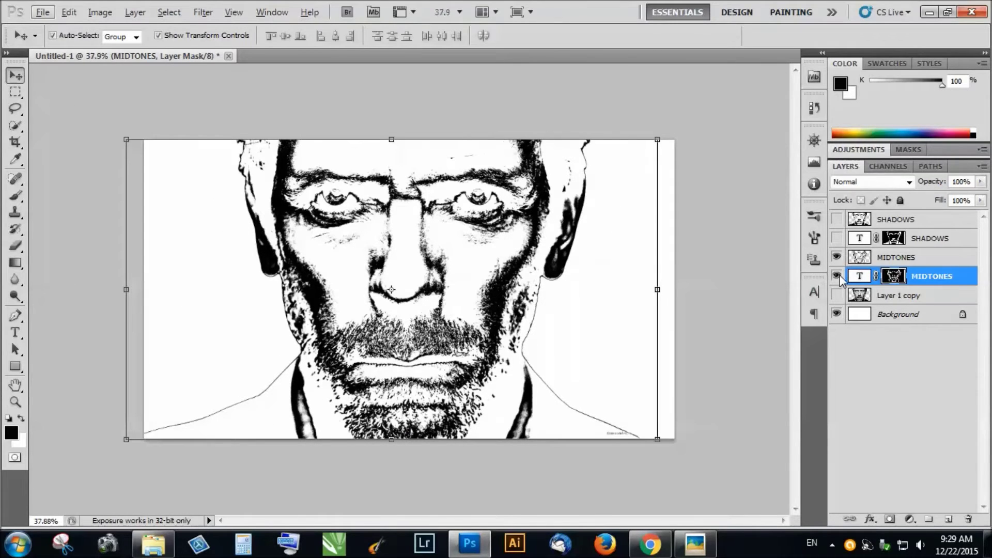
click(836, 258)
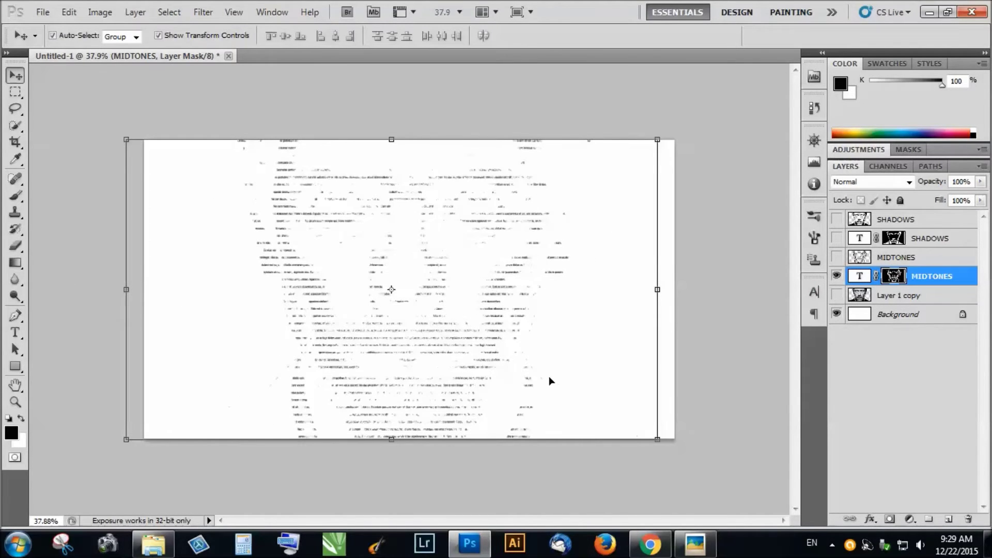
Turn the SHADOWS text layer back on and select its text for editing.
click(837, 239)
scroll(465, 305, down, 1)
scroll(426, 281, up, 3)
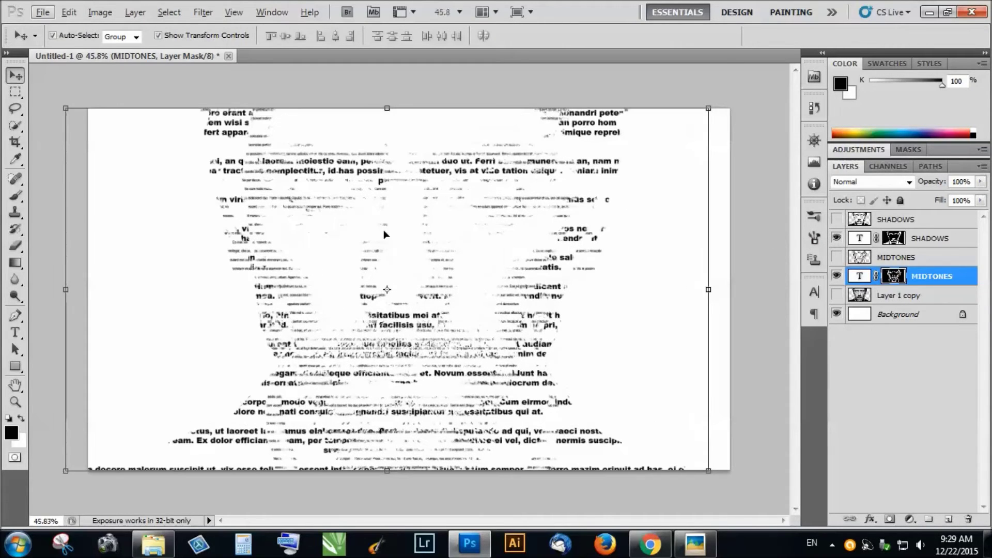
scroll(383, 234, down, 1)
scroll(362, 222, up, 2)
scroll(345, 209, down, 1)
click(861, 240)
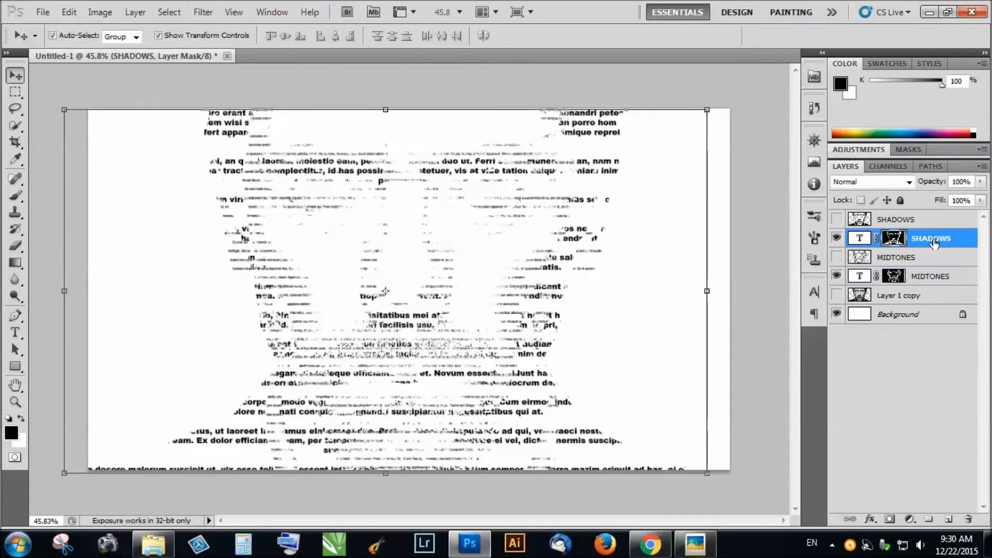
double_click(860, 240)
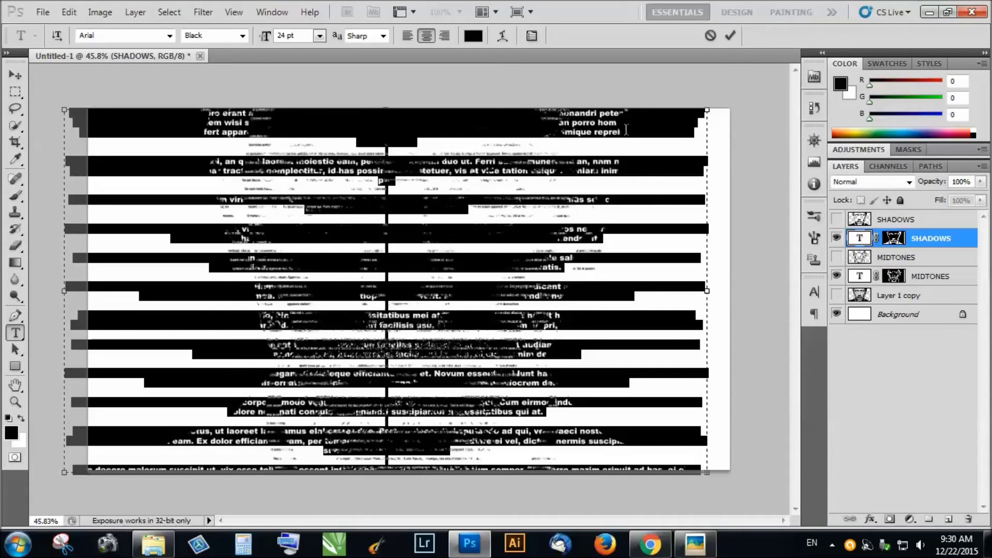
Try a 14 pt font size for the SHADOWS text.
click(322, 37)
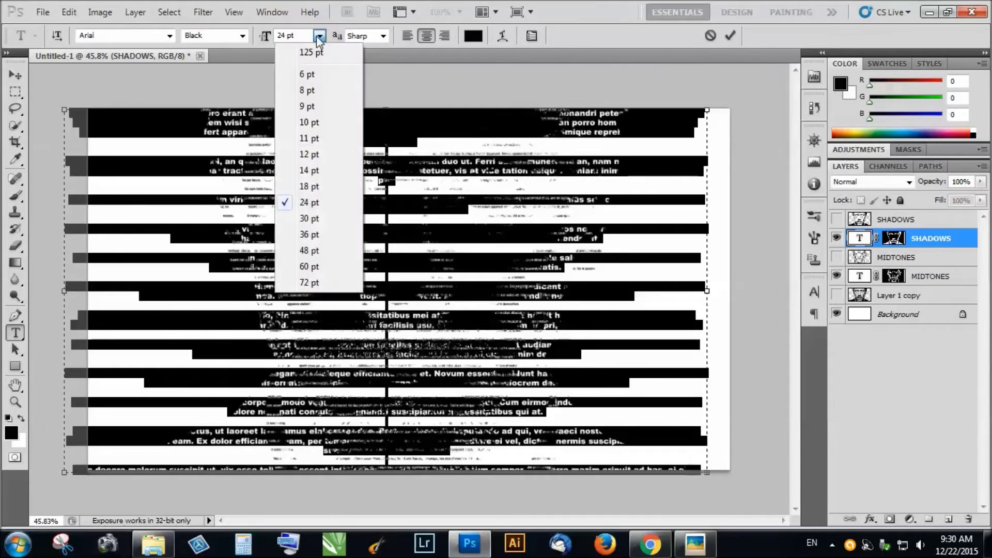
click(313, 175)
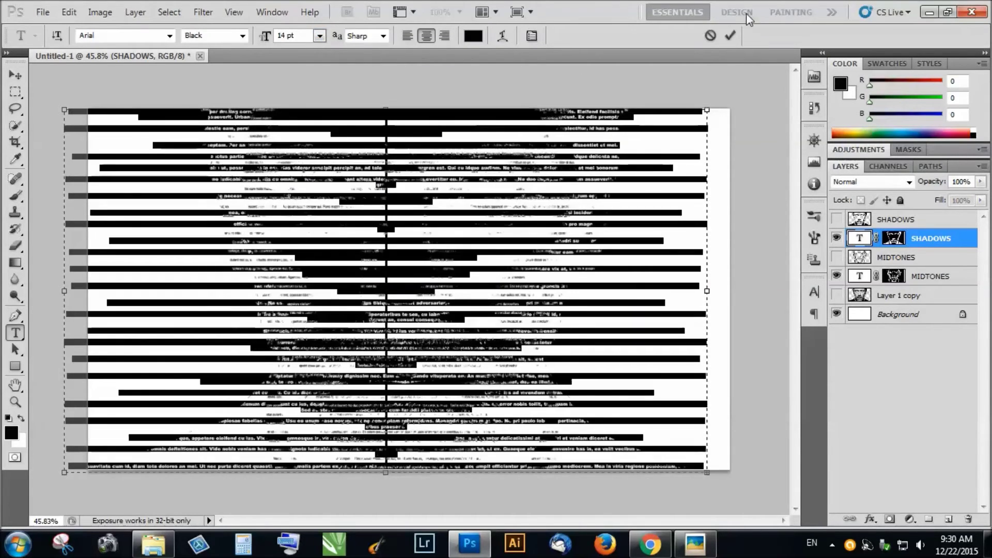
click(732, 36)
key(v)
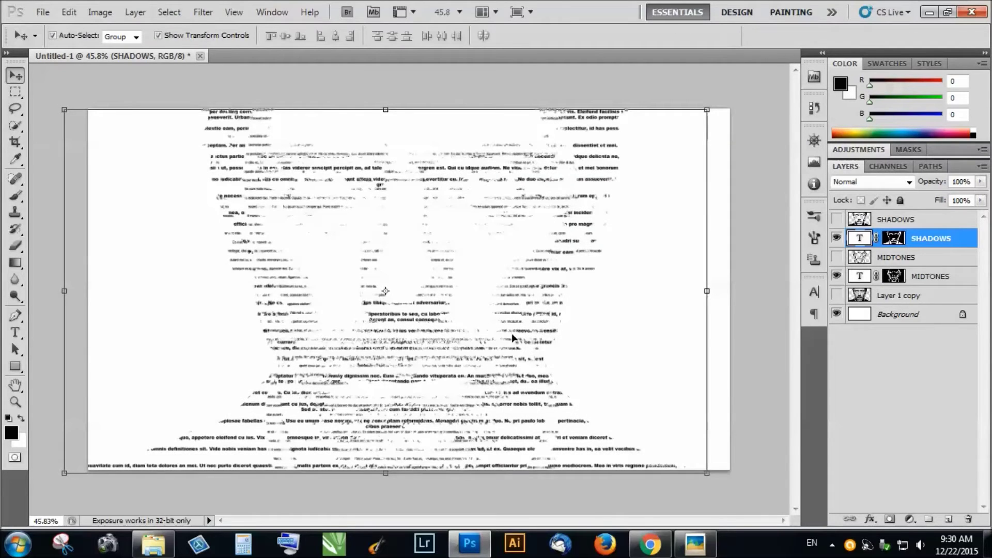
scroll(460, 308, down, 6)
scroll(433, 284, up, 1)
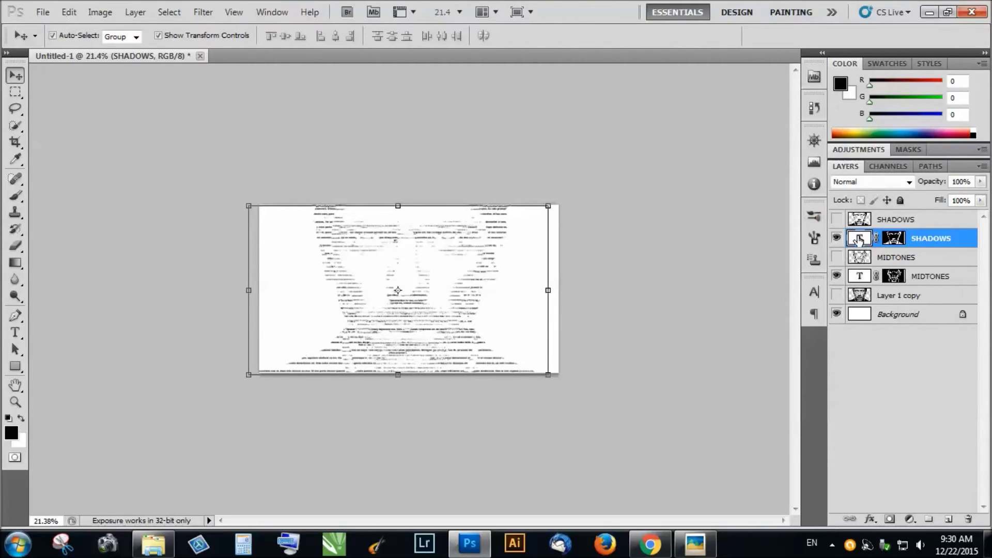
Shrink the SHADOWS text further to 12 pt.
double_click(861, 239)
click(320, 35)
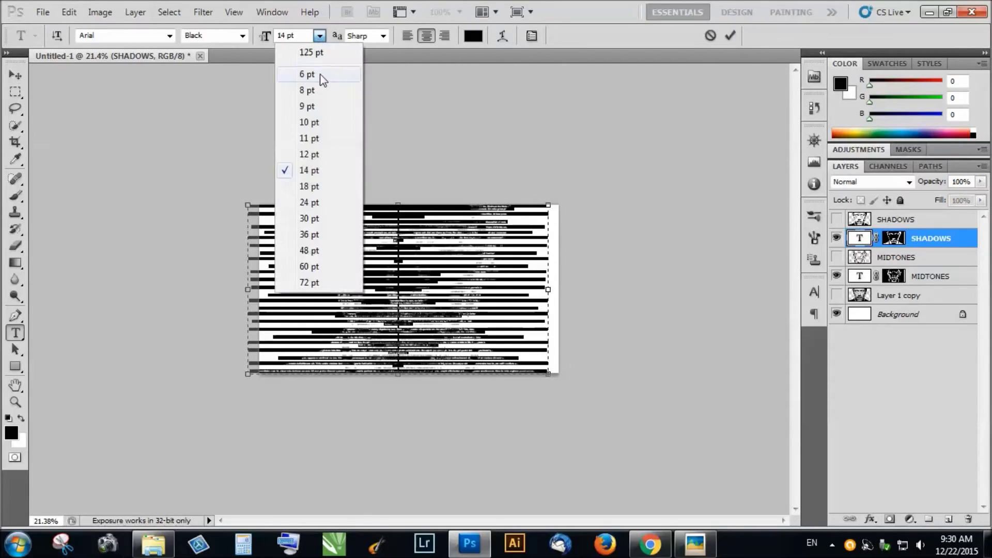
click(317, 157)
click(730, 35)
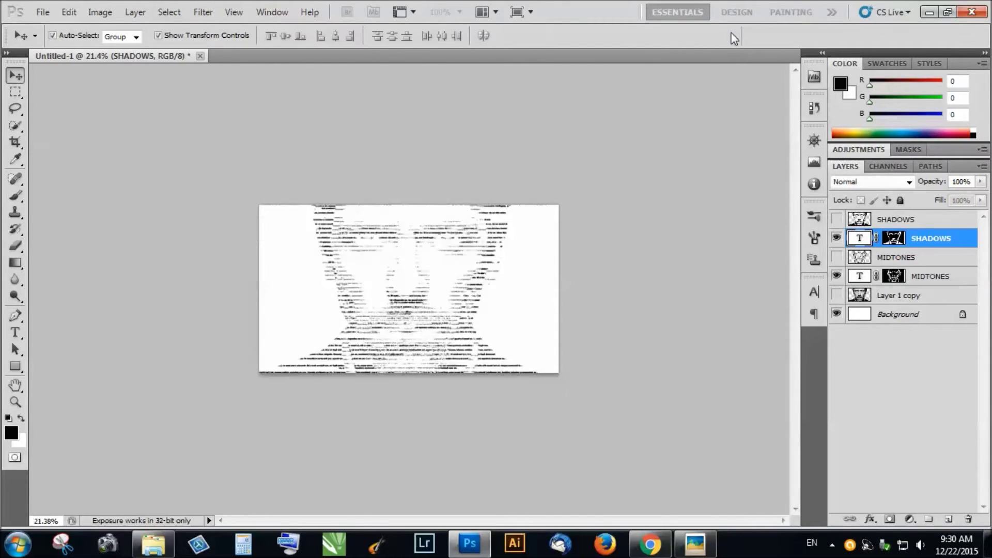
scroll(328, 211, up, 2)
key(alt)
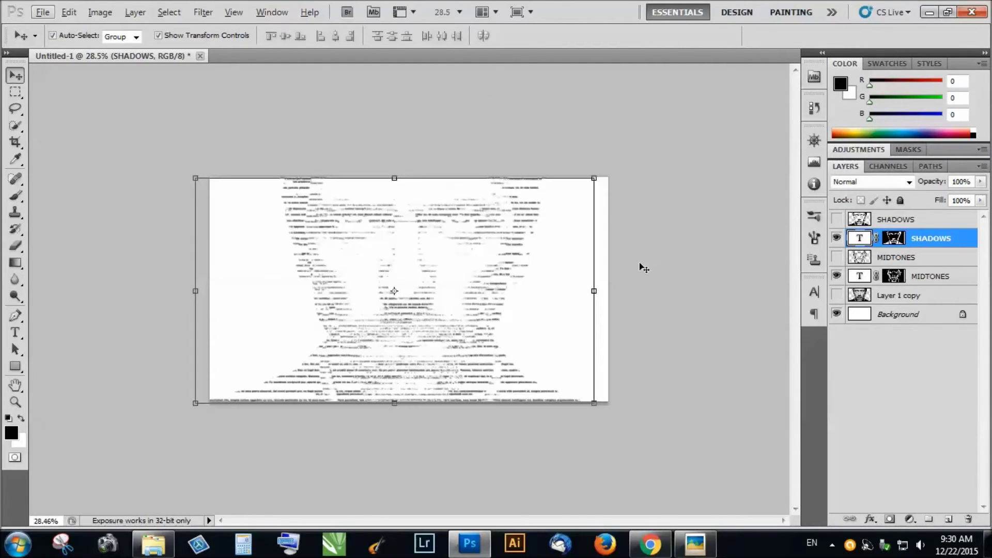
click(861, 278)
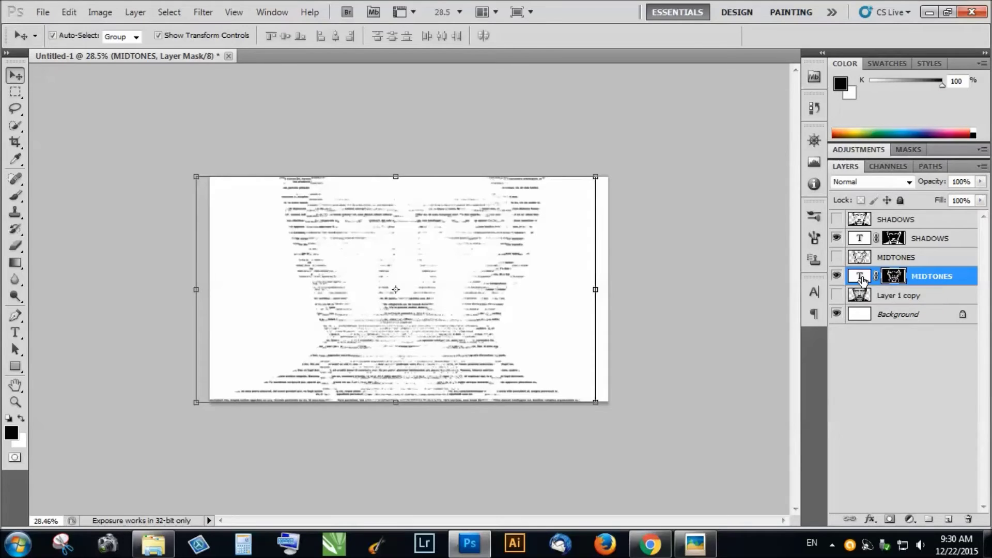
Set the MIDTONES text to 9 pt.
double_click(862, 279)
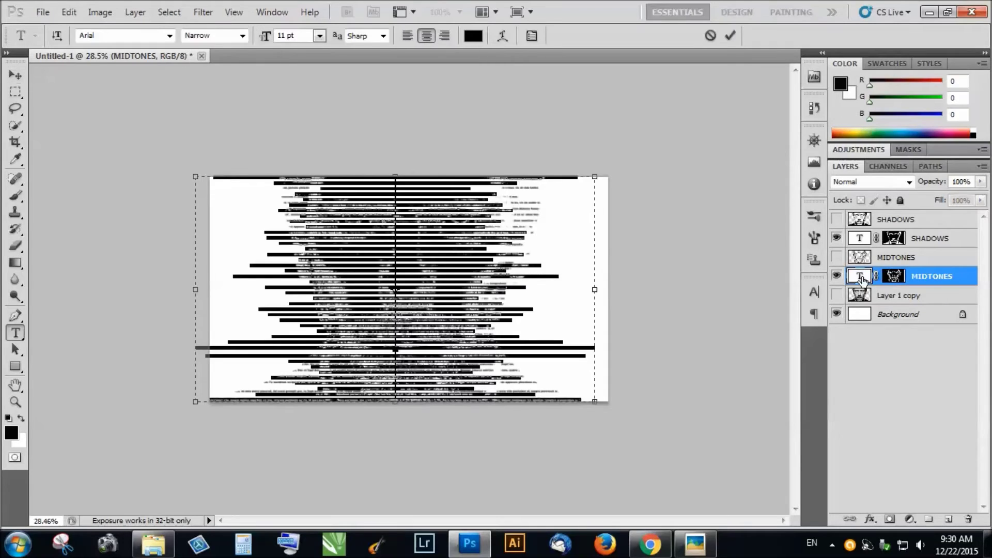
click(321, 37)
click(312, 104)
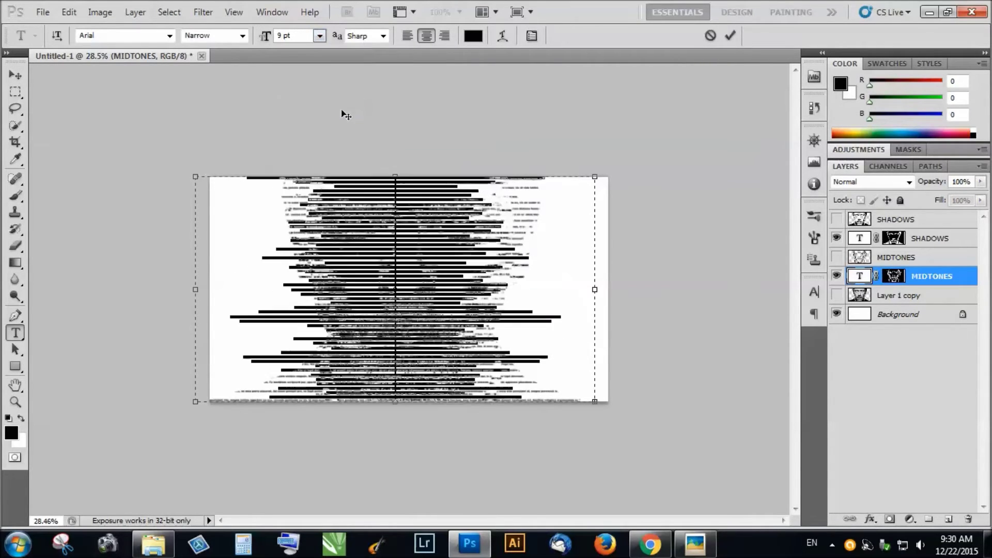
click(730, 36)
key(v)
scroll(637, 224, down, 1)
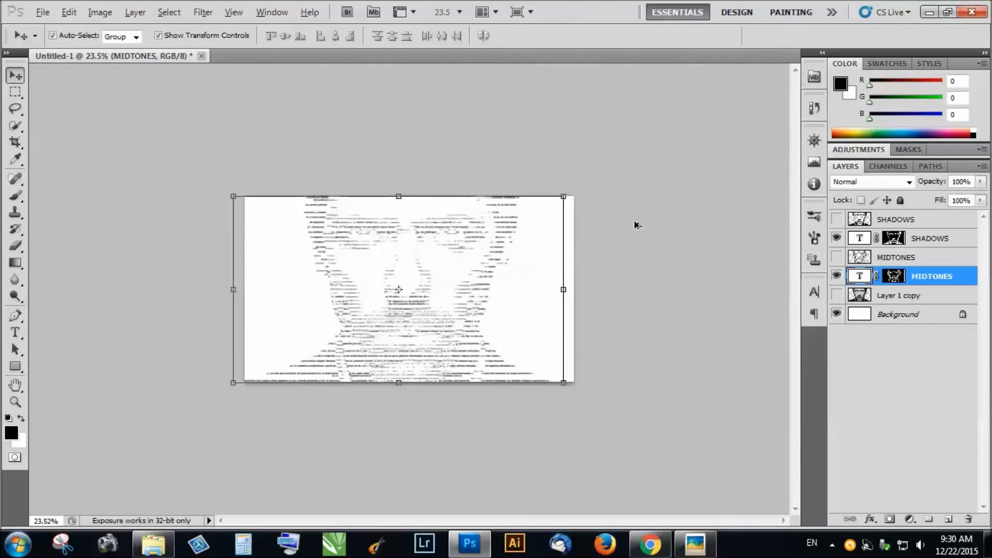
scroll(352, 228, up, 2)
scroll(380, 284, down, 2)
scroll(364, 296, up, 2)
key(alt)
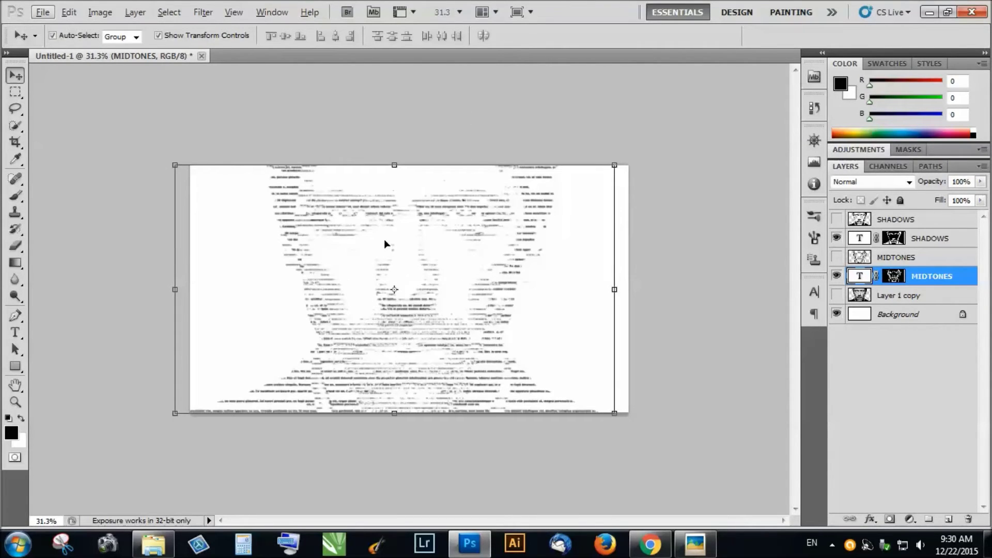
scroll(355, 237, up, 3)
scroll(352, 237, down, 2)
scroll(352, 237, down, 1)
scroll(350, 232, down, 2)
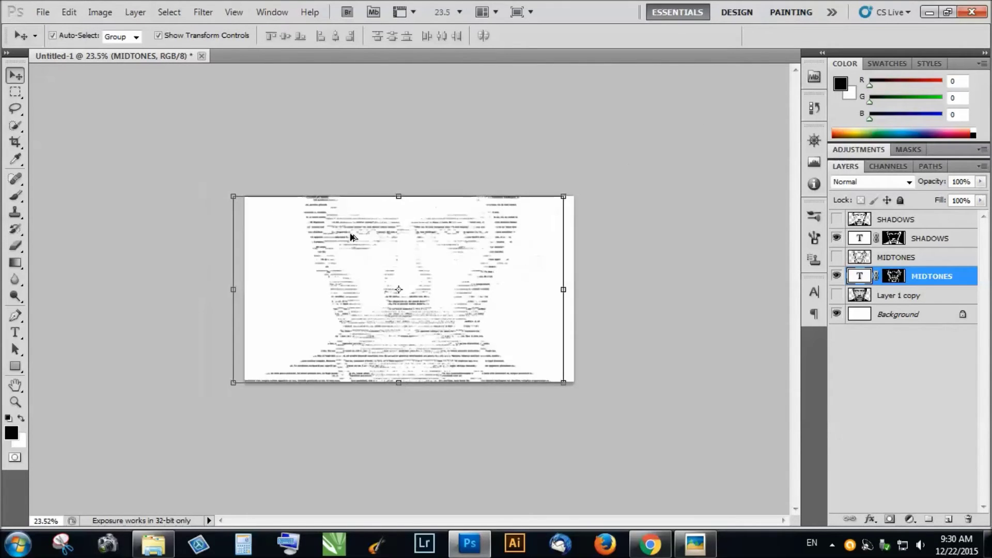
scroll(402, 268, up, 4)
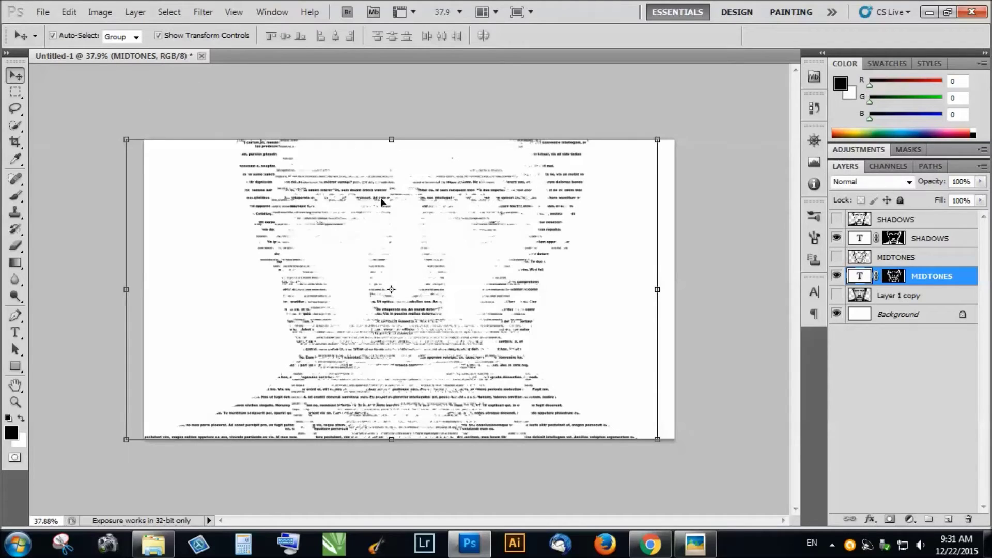
scroll(471, 236, down, 1)
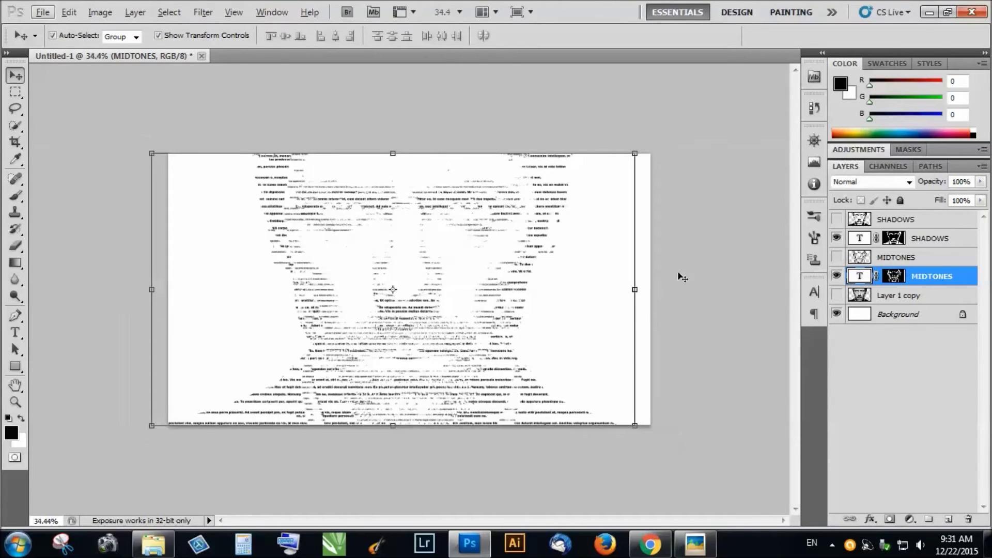
Reduce the MIDTONES text to 8 pt.
double_click(859, 276)
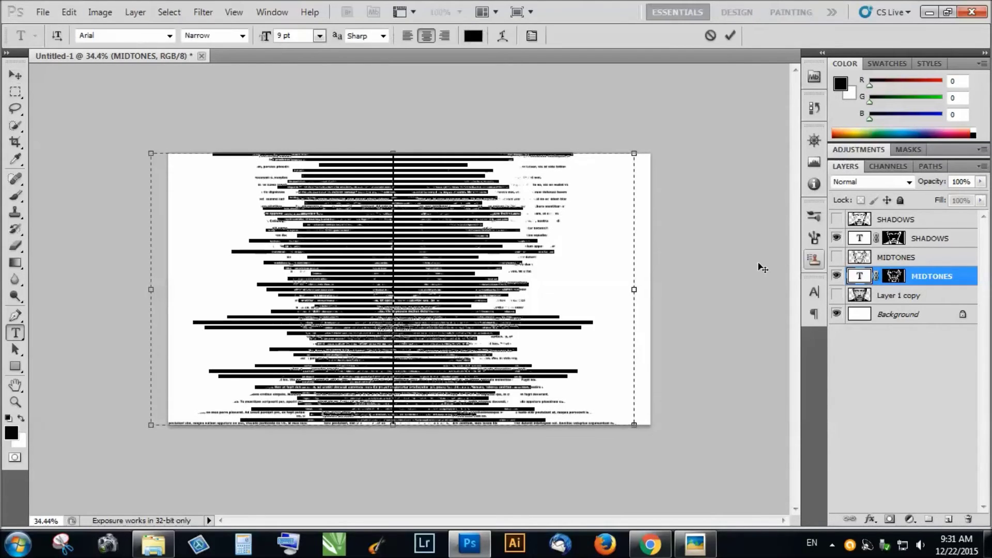
click(321, 35)
click(315, 92)
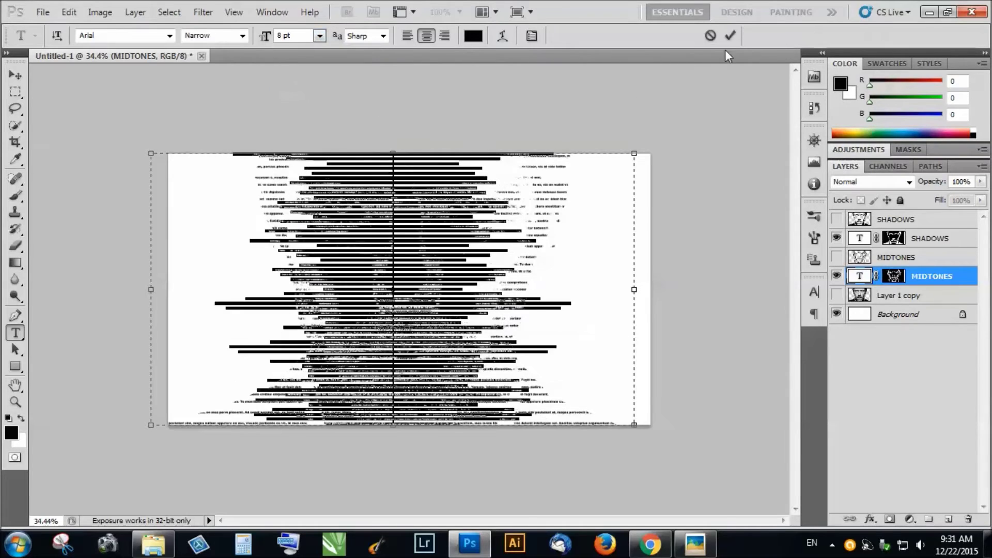
click(730, 38)
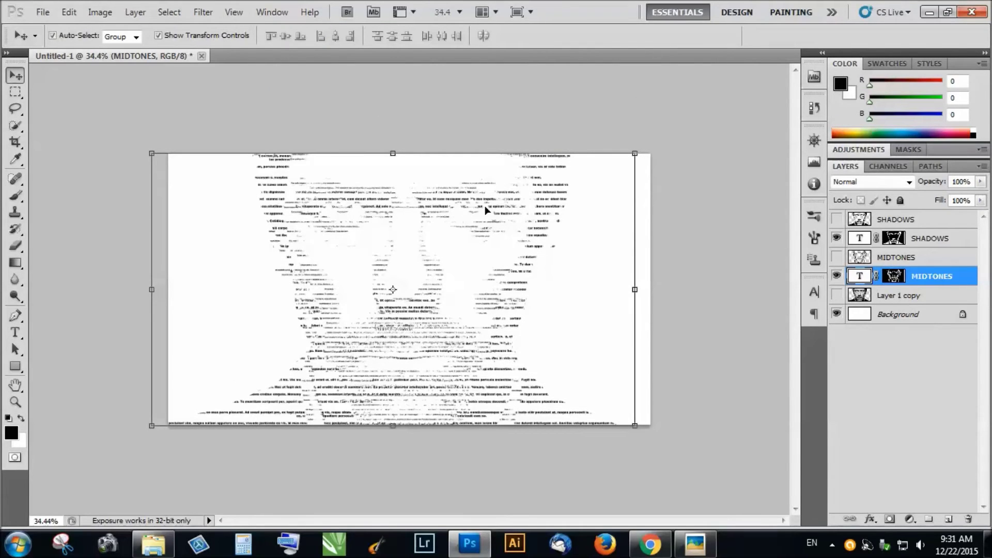
Try 6 pt for the MIDTONES text, then select all its text again.
double_click(860, 276)
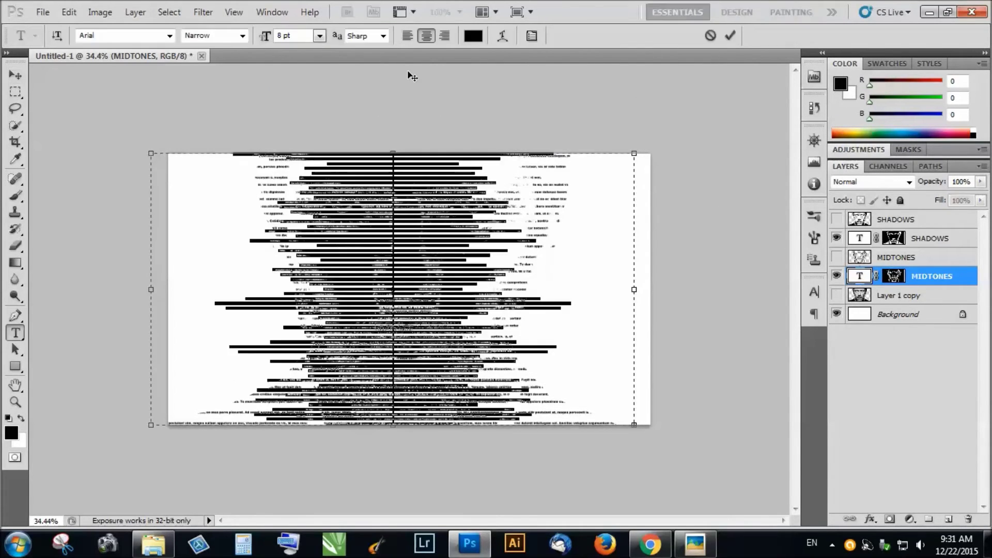
click(321, 36)
click(310, 79)
click(730, 36)
key(v)
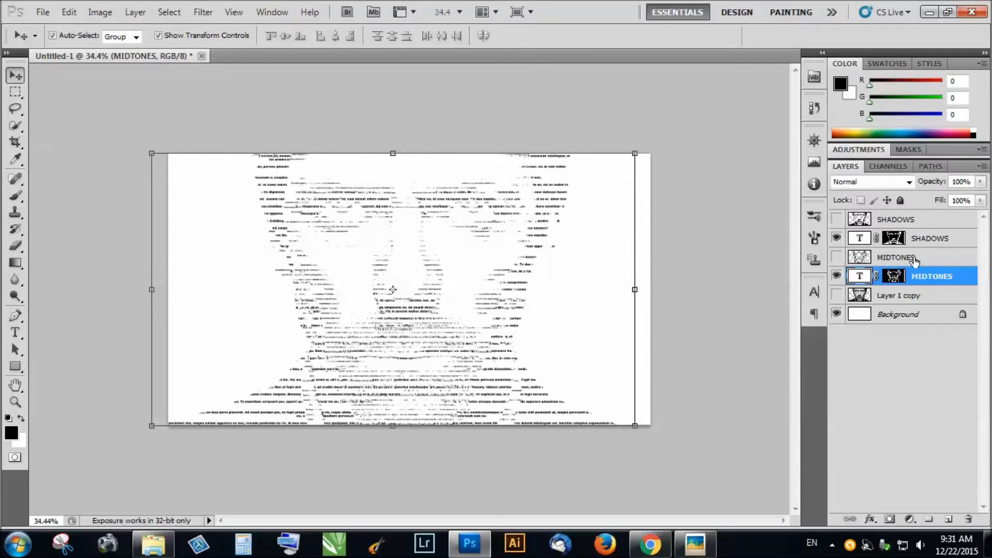
double_click(859, 277)
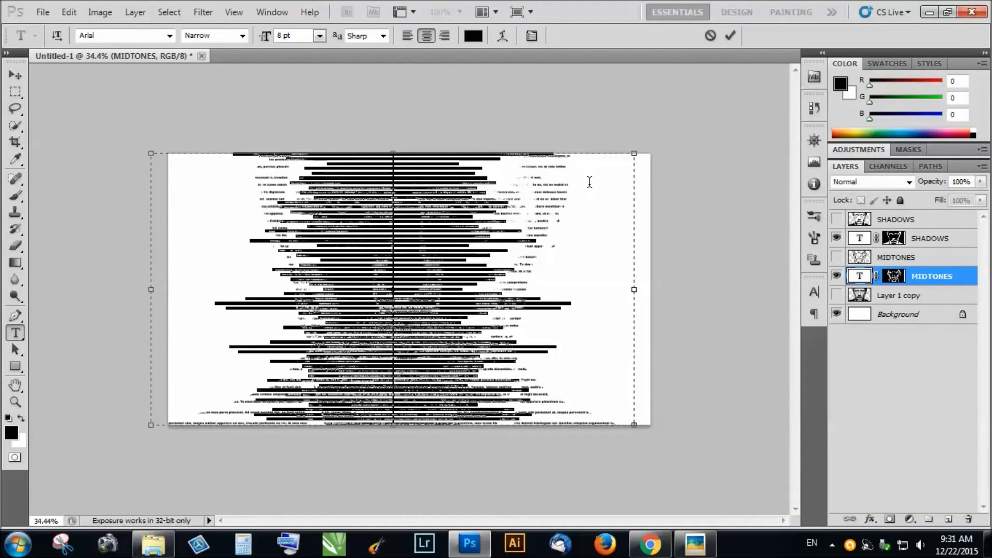
Copy the selected lorem ipsum passage from the Chrome generator page.
click(650, 544)
right_click(226, 276)
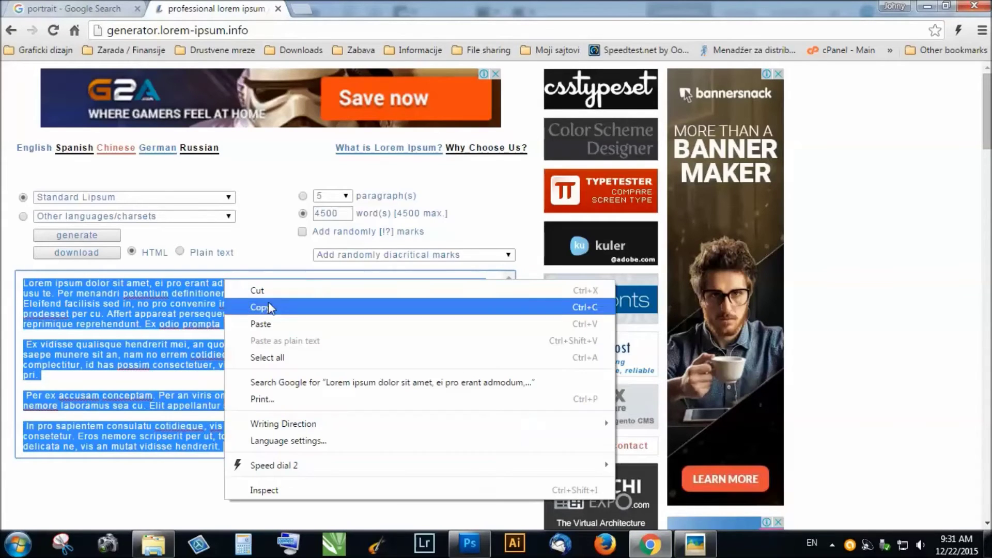
click(262, 306)
Back in Photoshop, click into the MIDTONES text and finish the edit.
click(650, 544)
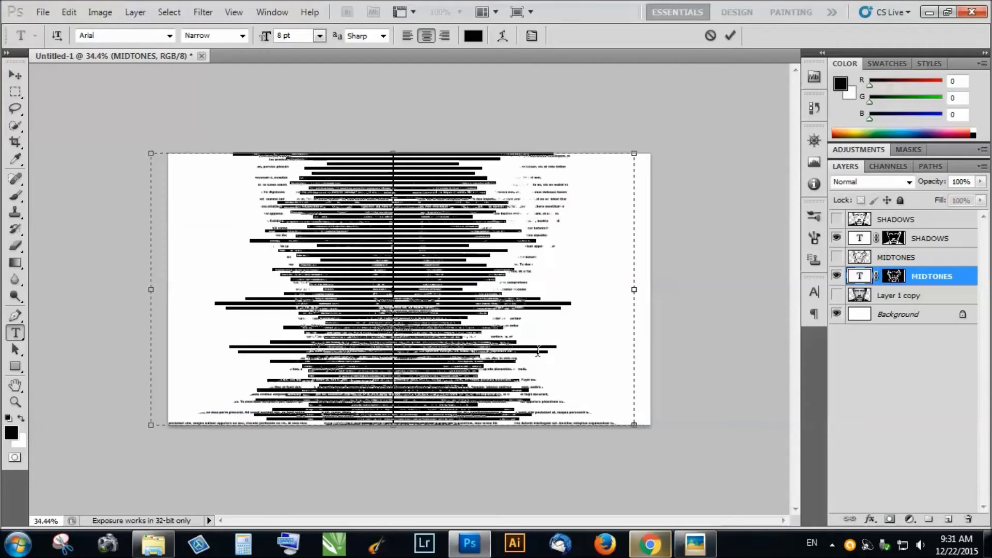
click(530, 340)
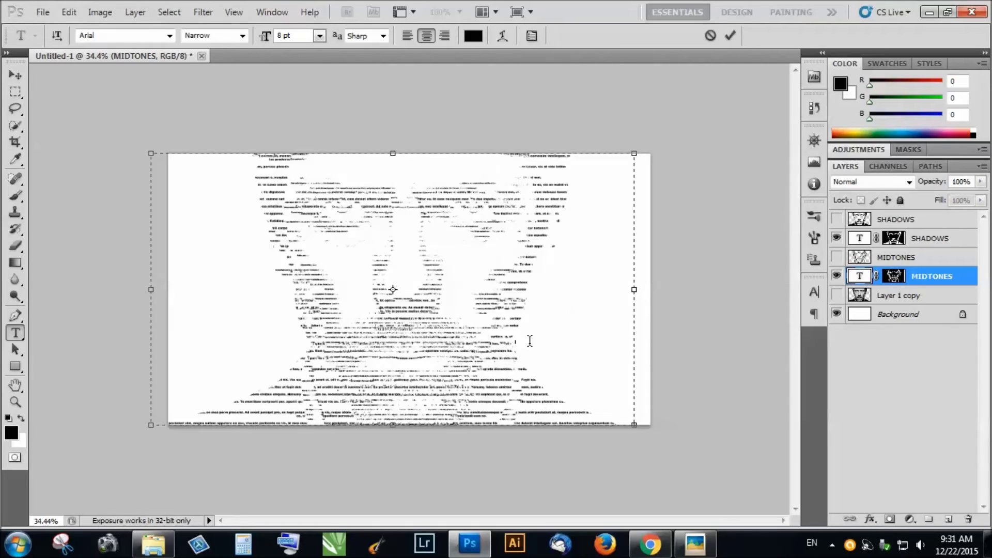
click(551, 394)
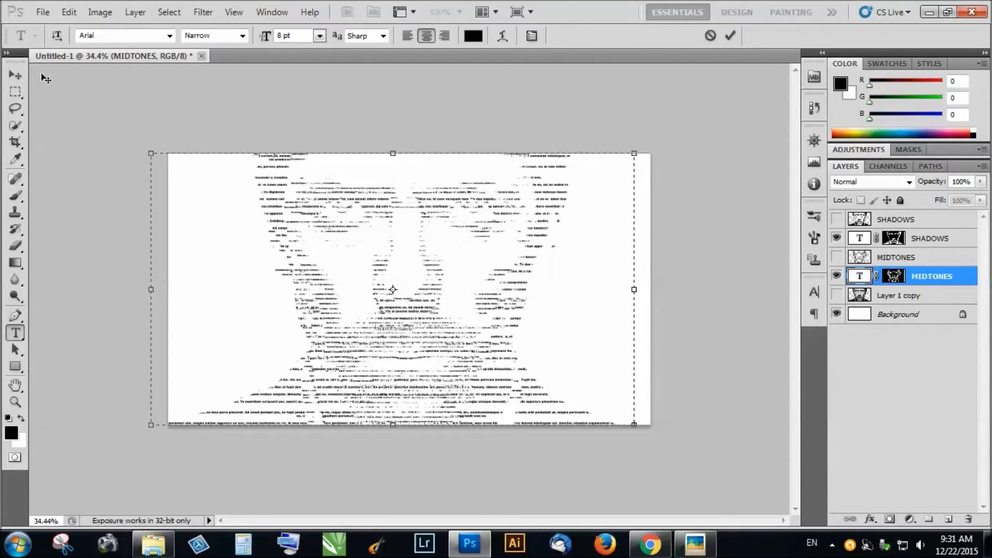
click(15, 75)
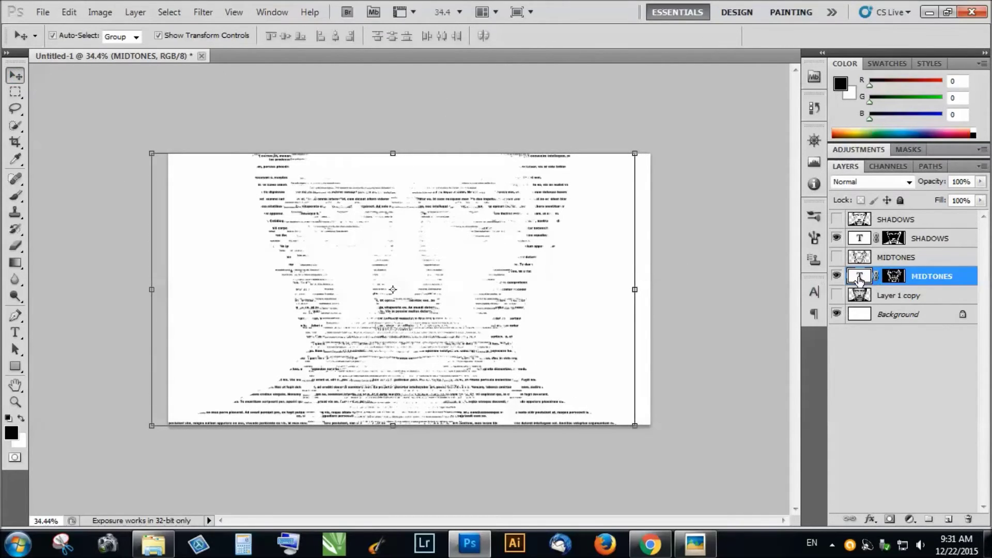
Select the MIDTONES text, try left and right alignment, settle on centered, and commit.
double_click(859, 279)
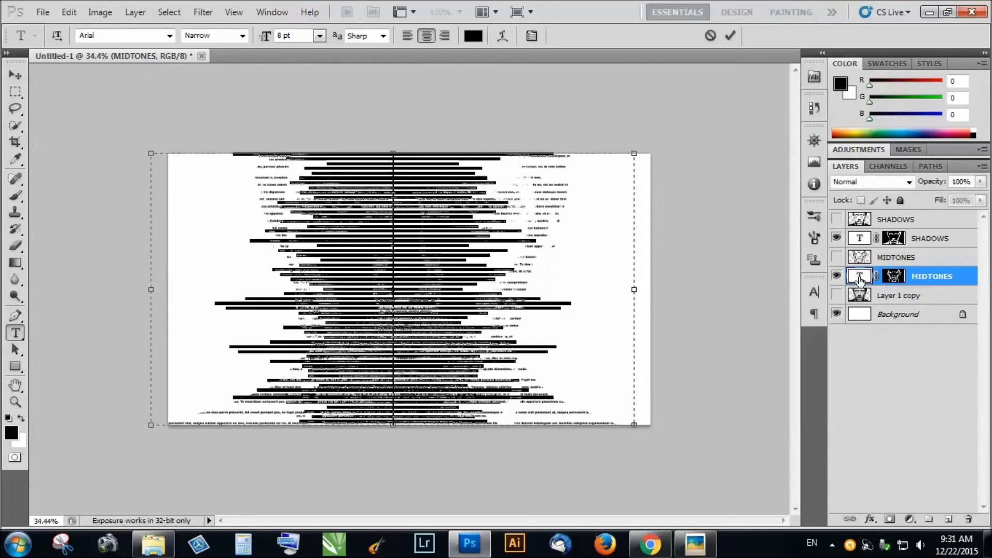
click(409, 35)
click(444, 37)
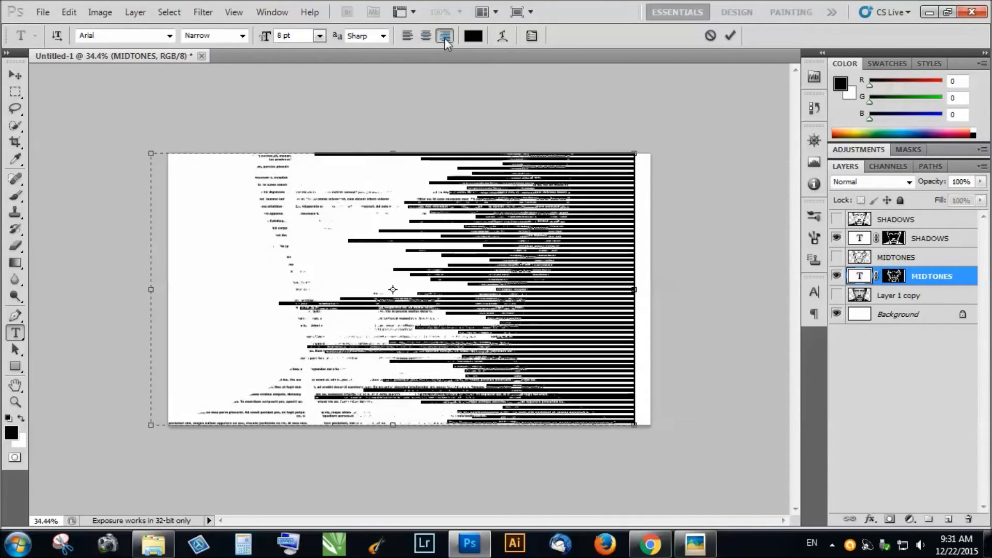
click(426, 36)
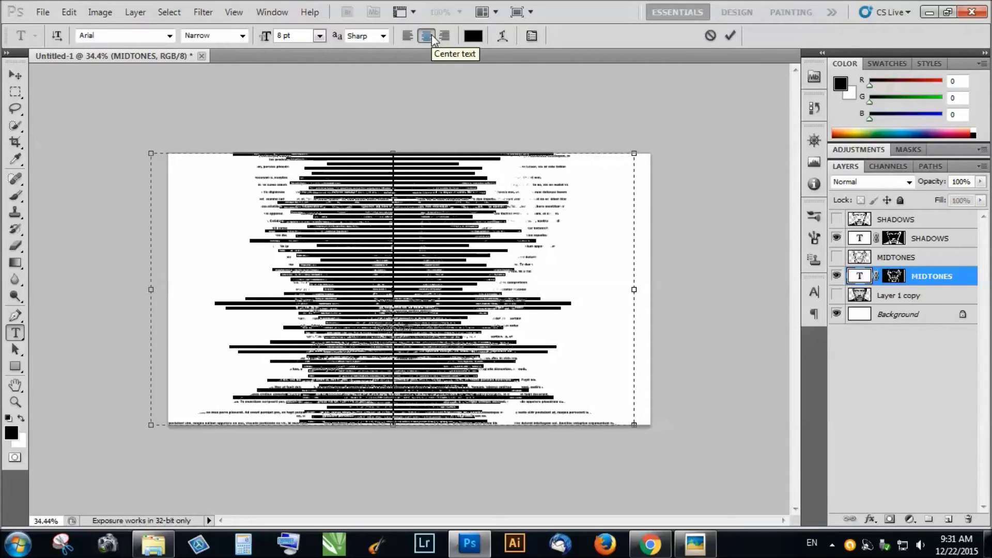
click(731, 35)
key(v)
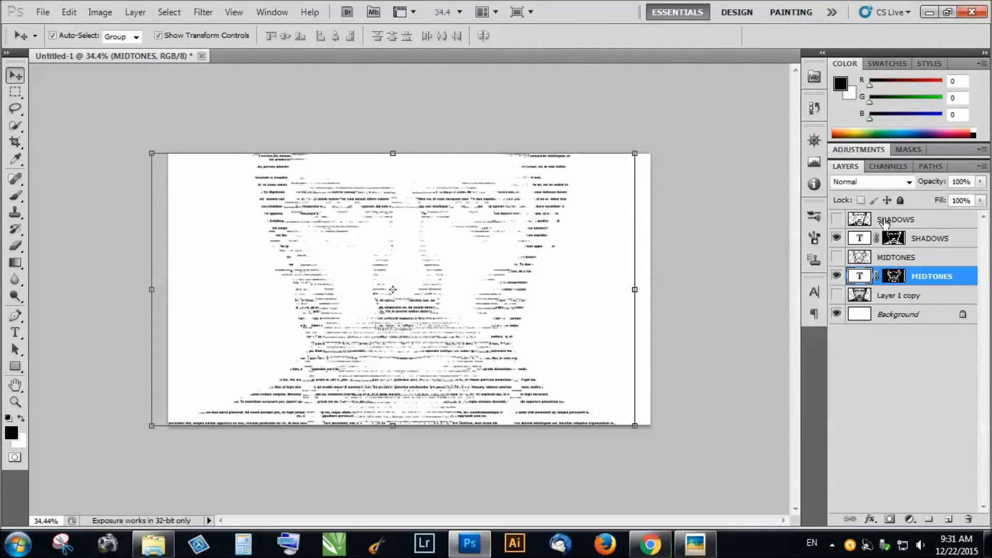
click(925, 239)
shift+click(928, 279)
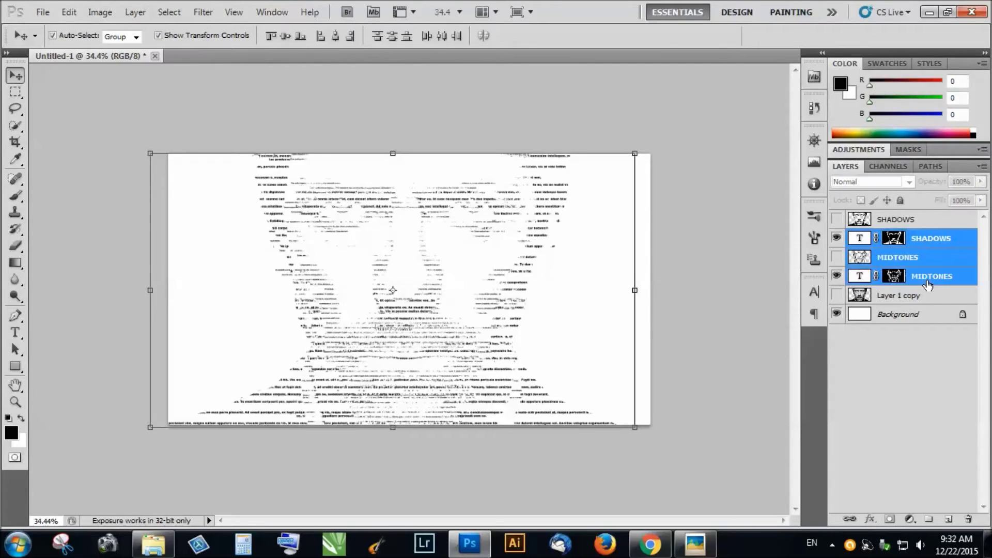
drag(633, 156, 531, 212)
key(Return)
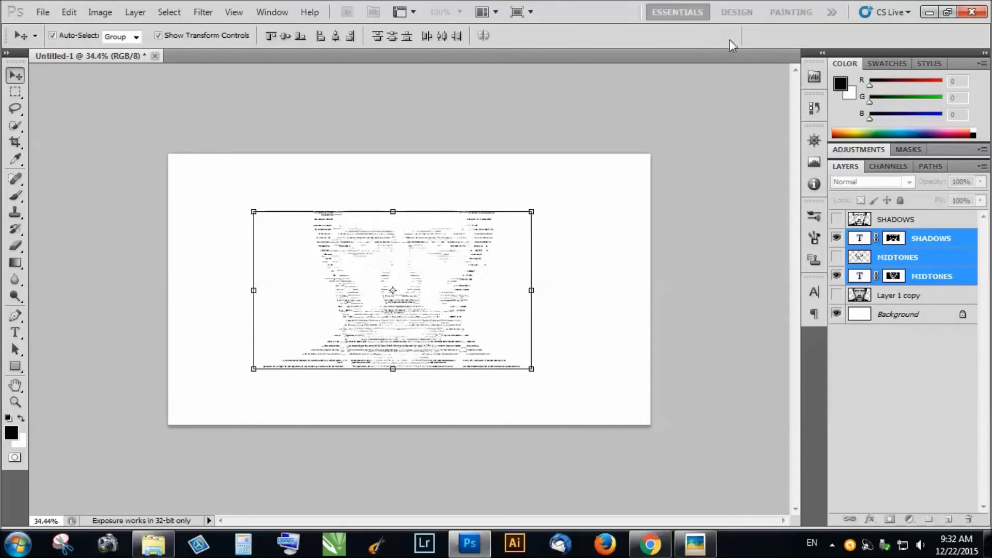
scroll(364, 263, up, 3)
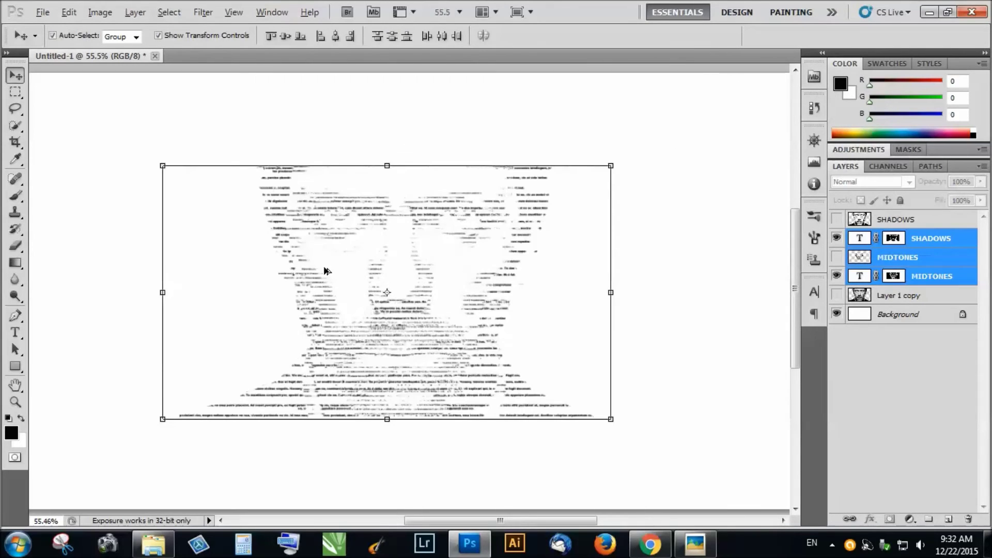
scroll(327, 271, up, 2)
scroll(381, 298, down, 2)
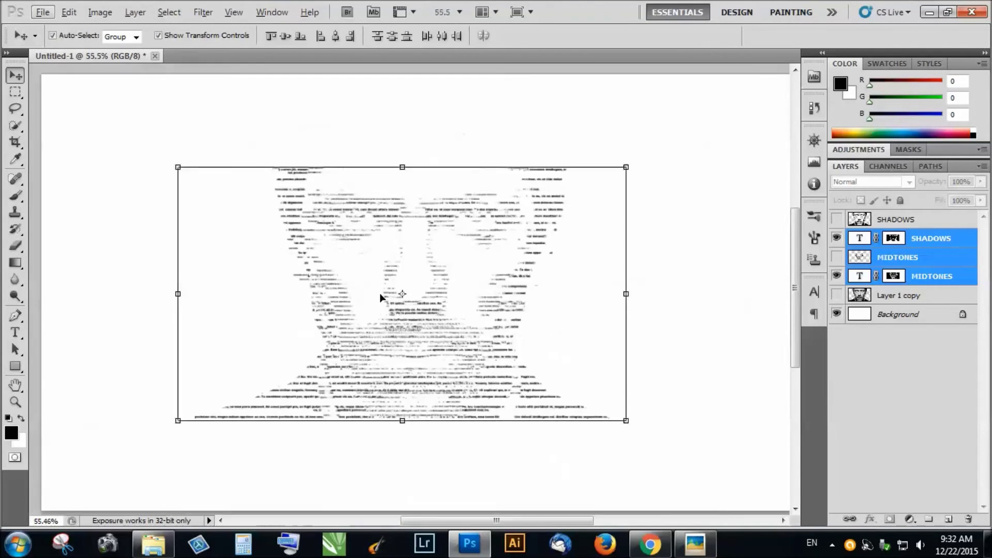
scroll(381, 294, down, 3)
click(382, 294)
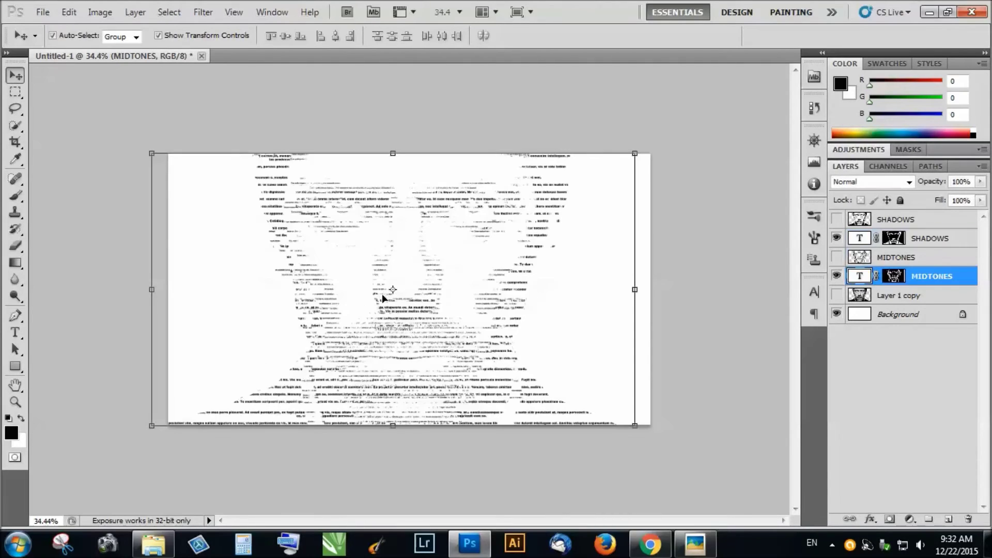
double_click(859, 238)
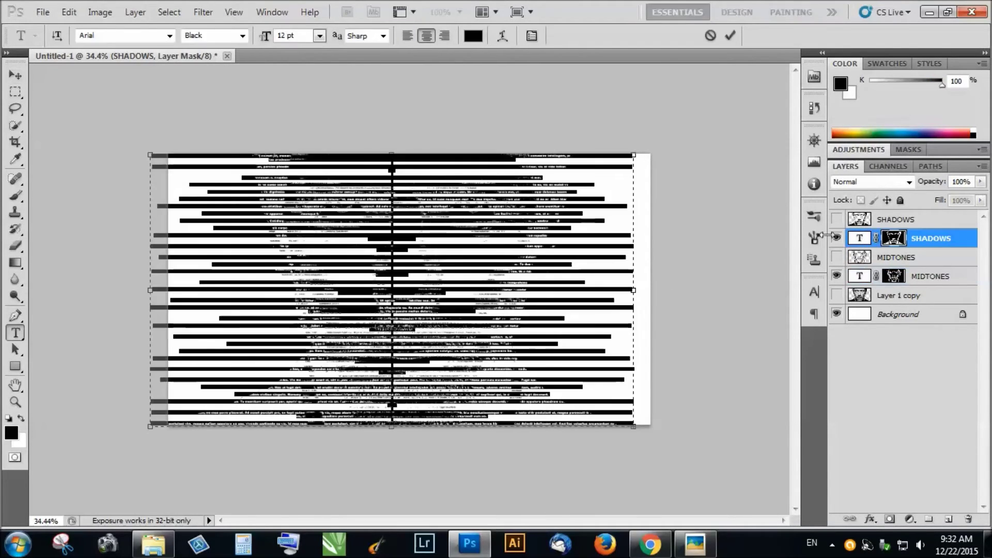
Set the SHADOWS text to 11 pt and commit the change.
click(320, 35)
click(310, 135)
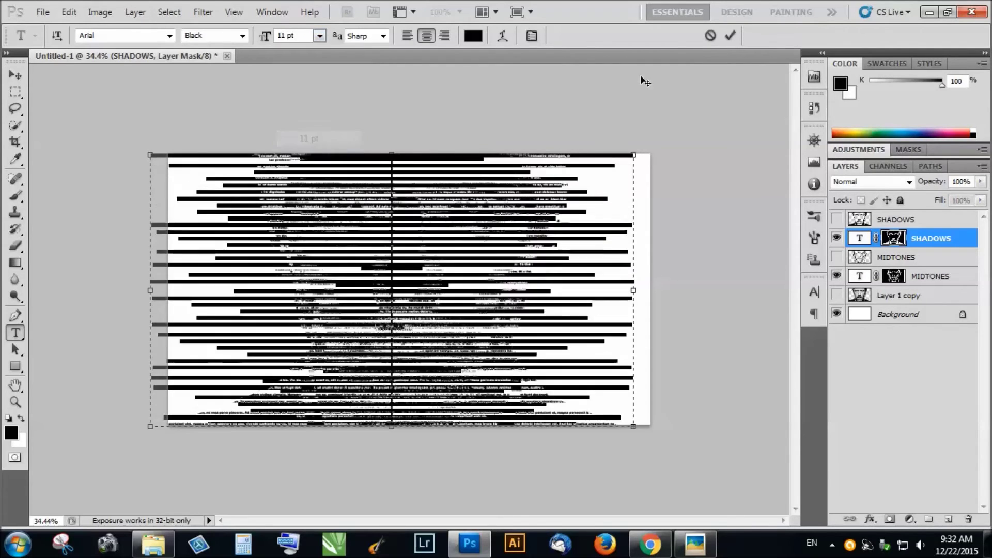
click(730, 36)
key(v)
Check the lorem ipsum page and portrait search results in Chrome, then return to Photoshop.
scroll(592, 206, down, 1)
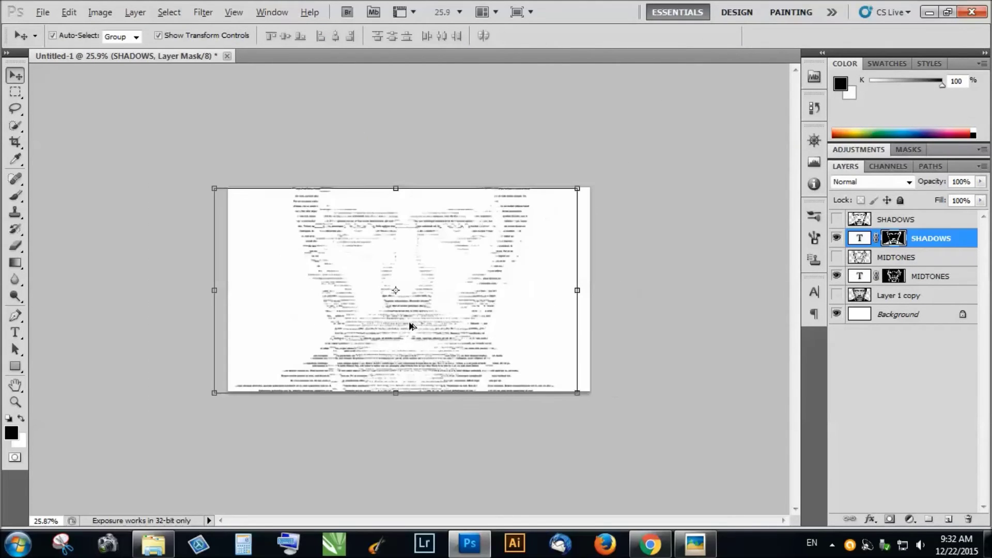
scroll(401, 383, down, 1)
scroll(405, 277, up, 1)
scroll(483, 366, down, 1)
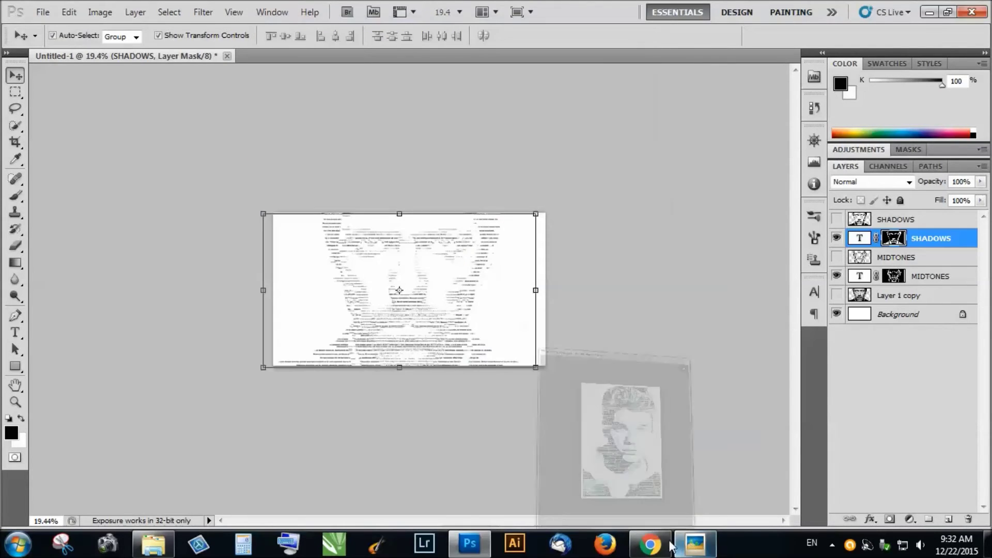
click(656, 544)
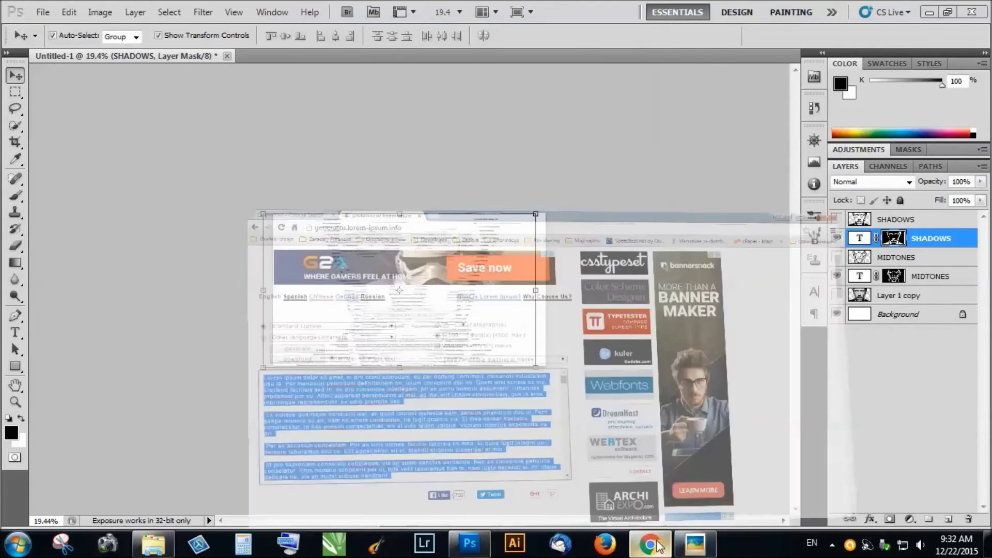
key(ctrl+Tab)
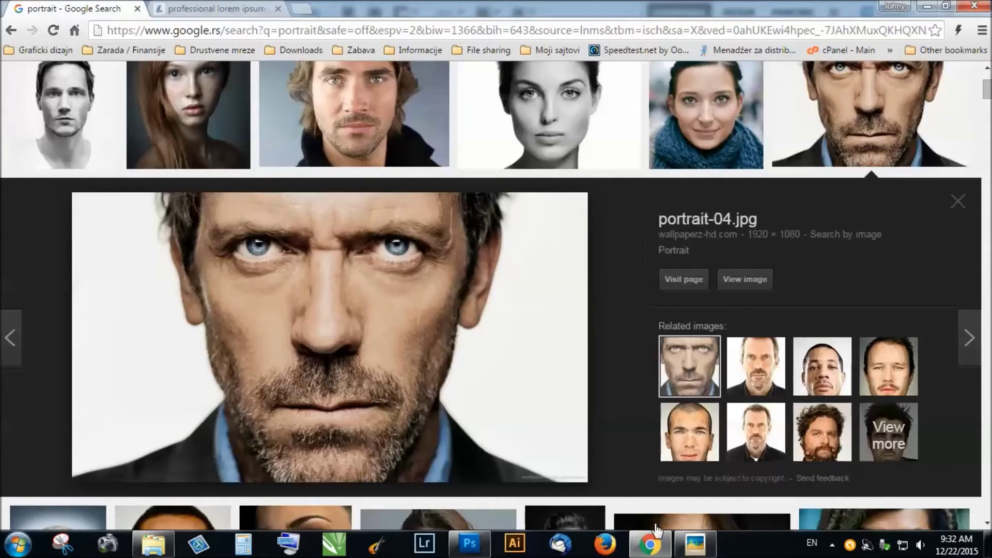
click(658, 555)
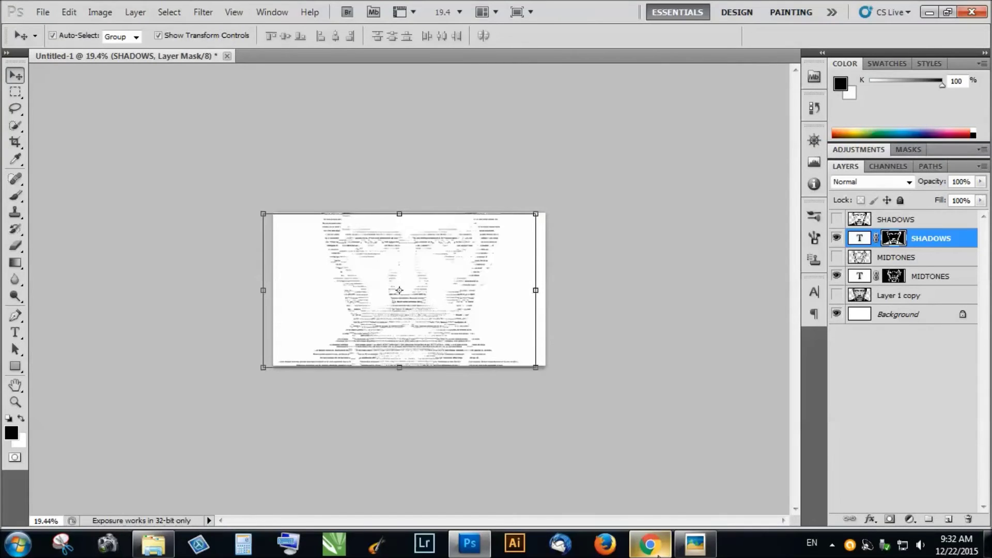
scroll(356, 216, up, 4)
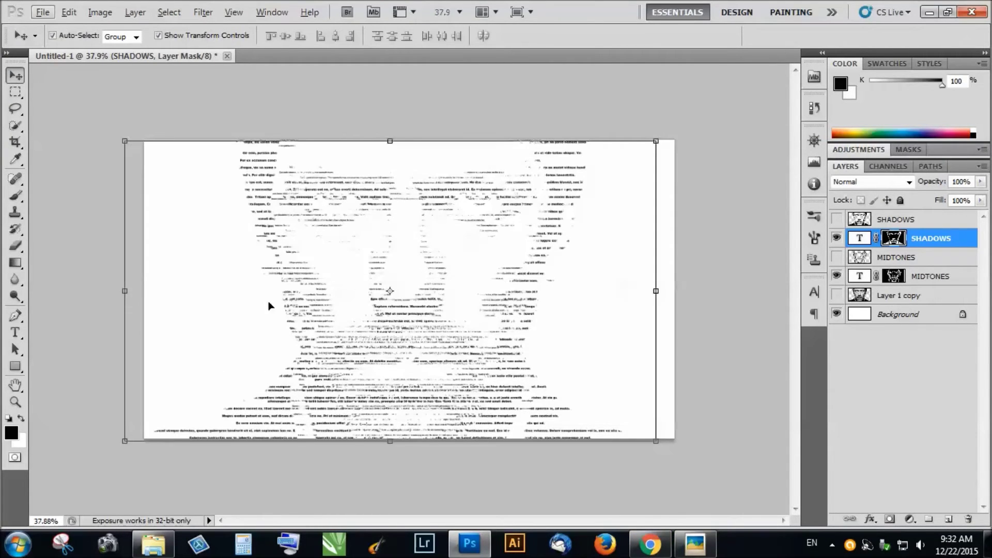
scroll(347, 231, down, 1)
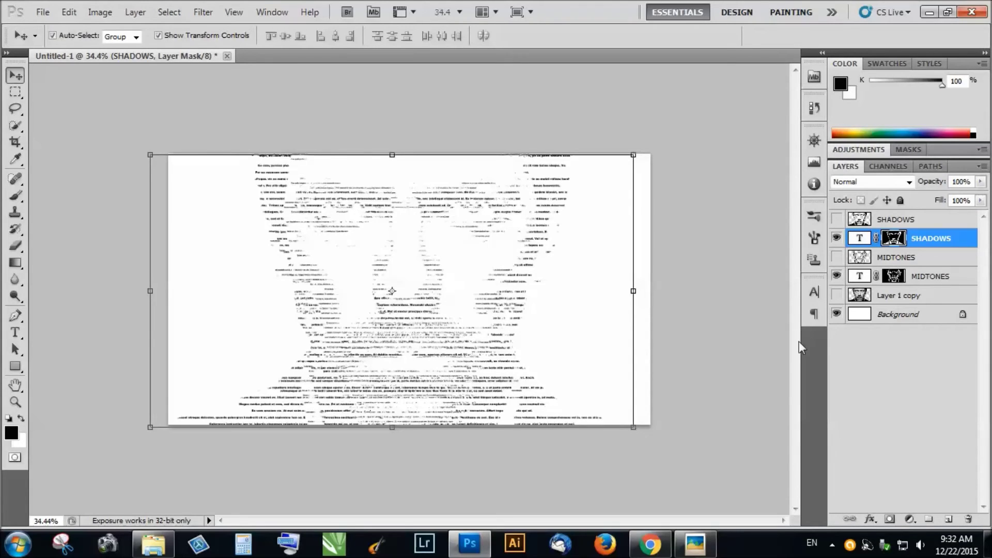
Re-edit the SHADOWS text, reduce it to 10 pt, and commit.
double_click(861, 239)
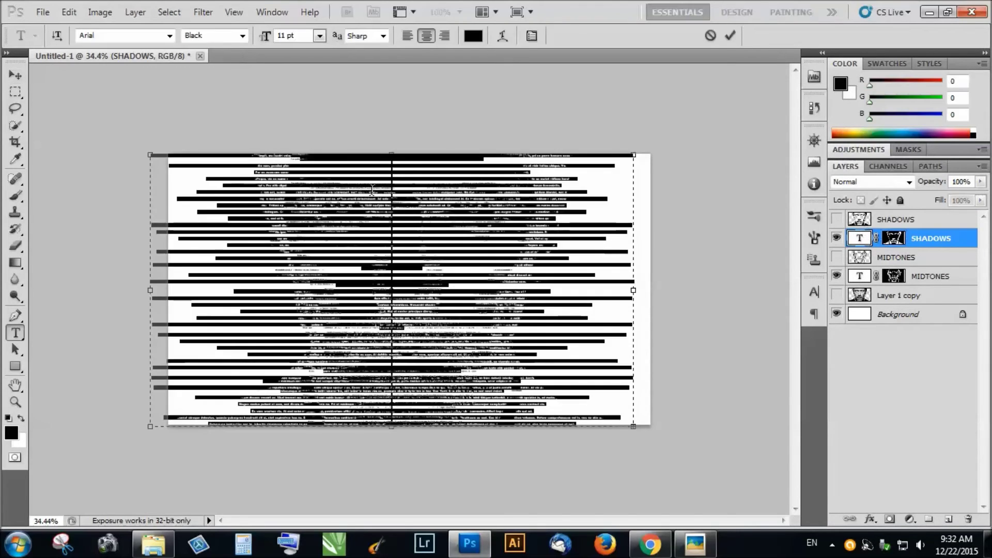
click(320, 35)
click(310, 122)
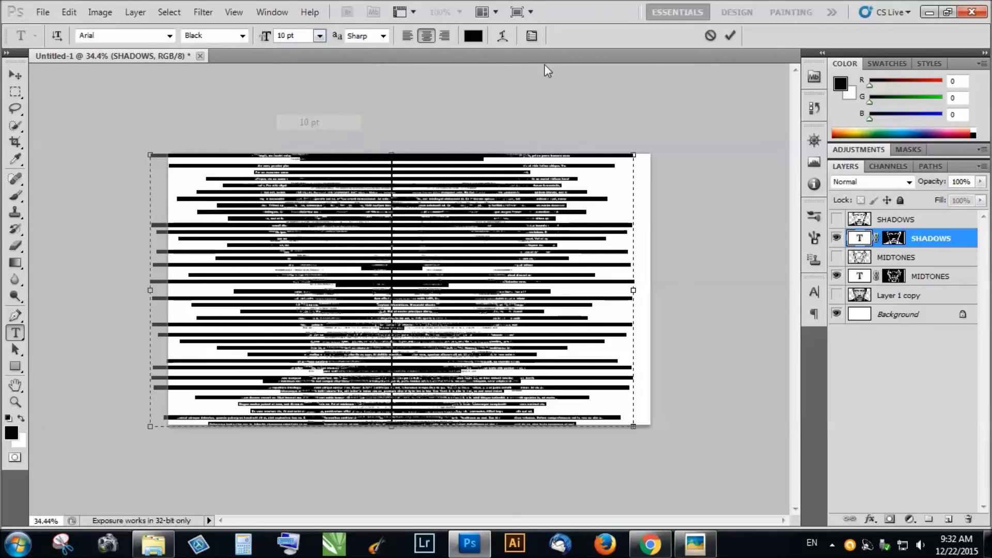
click(730, 36)
key(v)
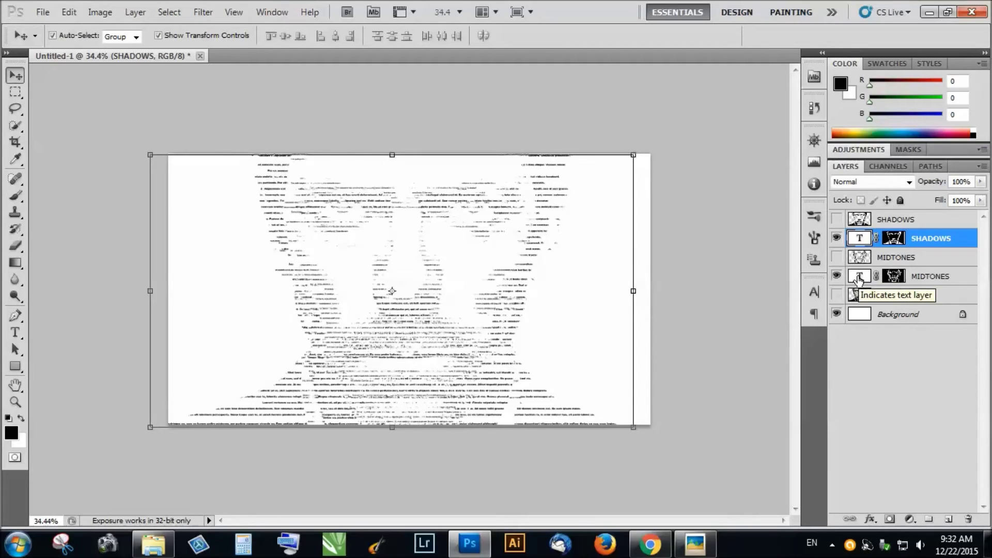
Deselect all layers and create a new blank Layer 1 above SHADOWS.
scroll(554, 473, down, 3)
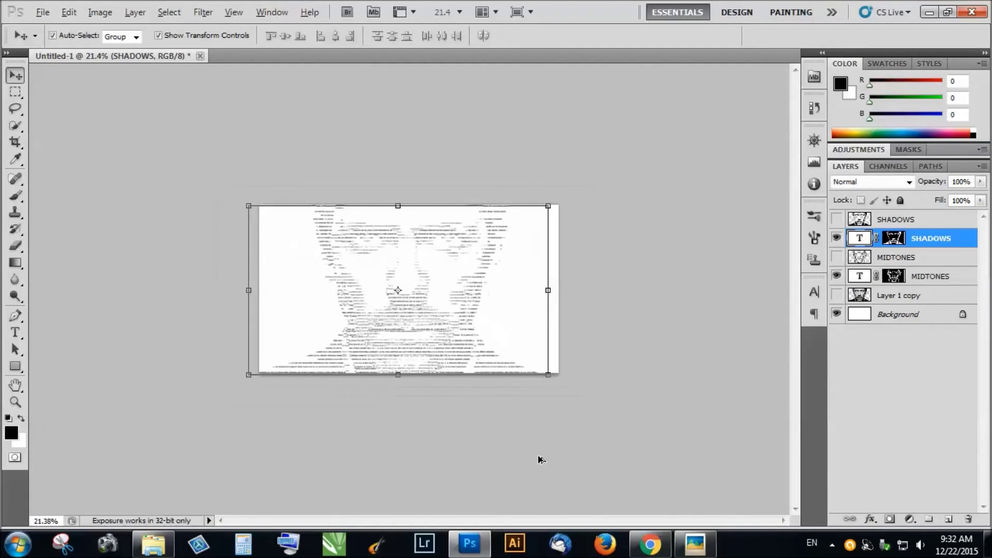
key(alt)
scroll(379, 219, up, 1)
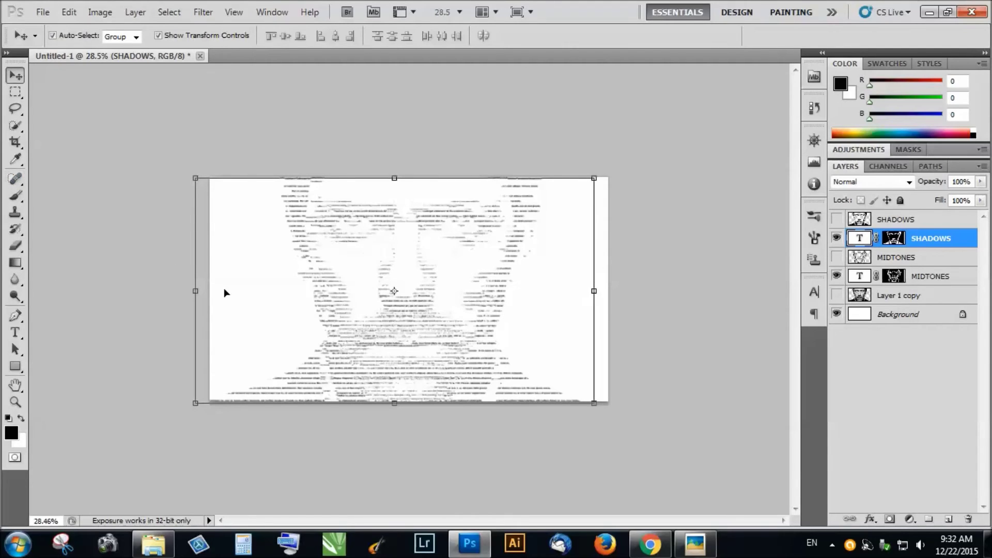
click(885, 385)
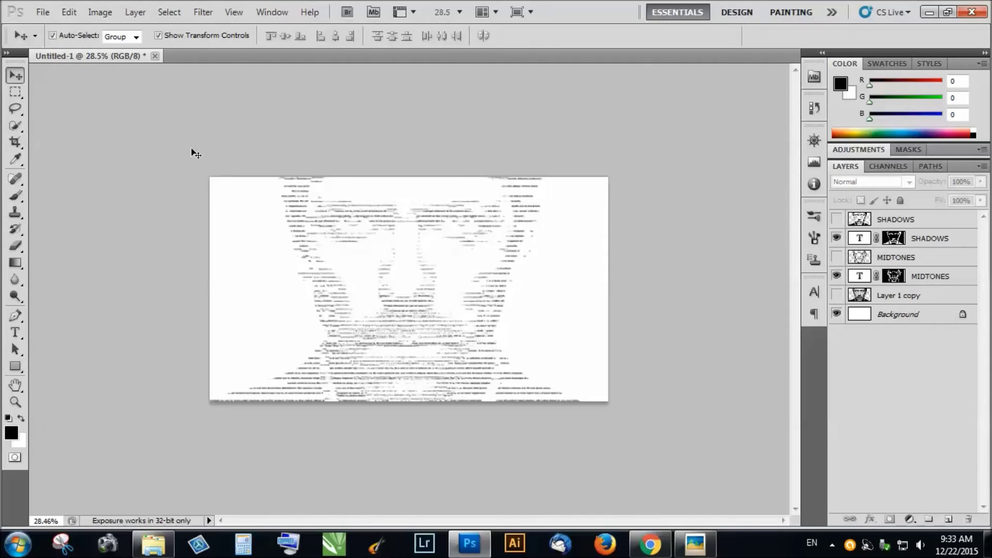
key(ctrl+shift+alt+e)
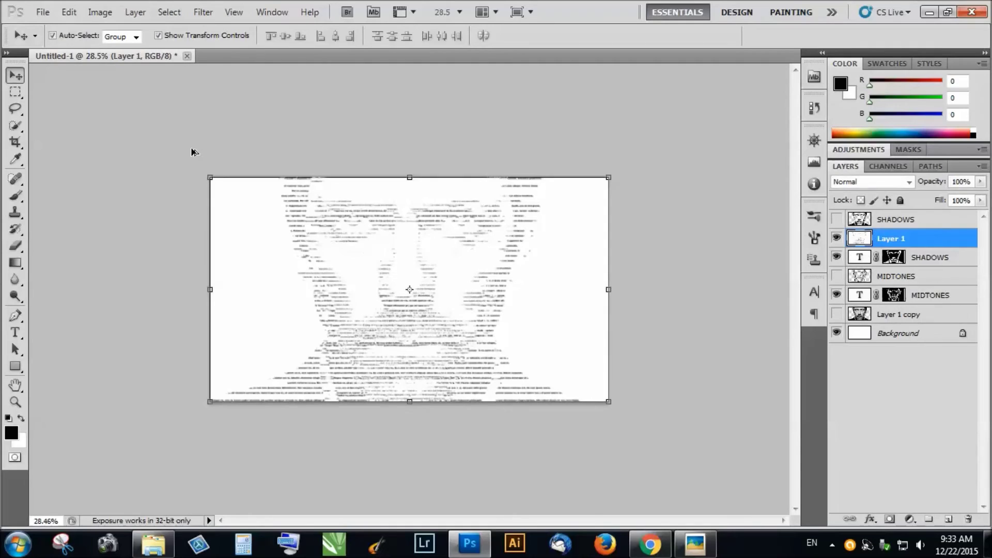
Hide the SHADOWS, MIDTONES and Background layers.
click(837, 257)
click(837, 295)
click(837, 333)
alt+scroll(257, 274, up, 1)
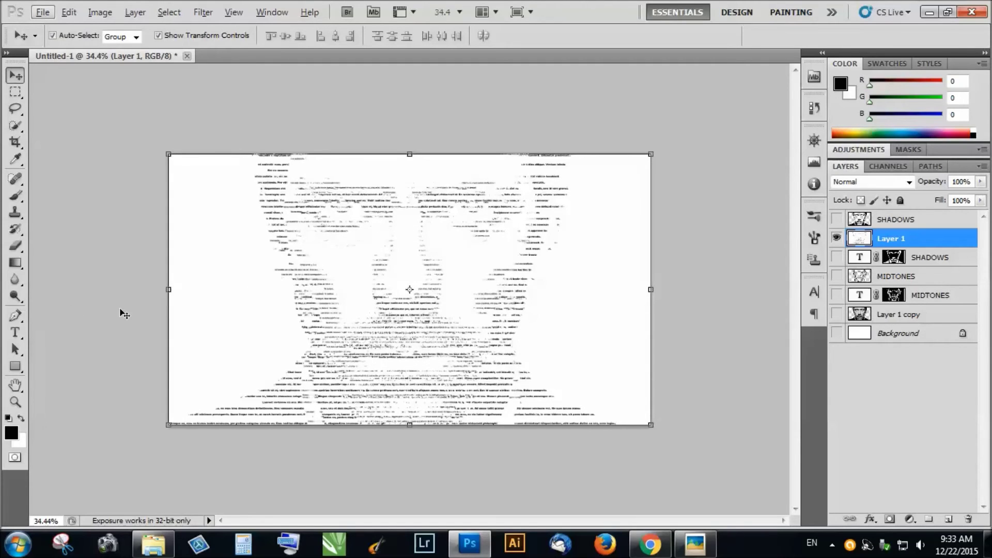
Set the Gradient tool to the Spectrum preset with Color blend mode.
click(15, 264)
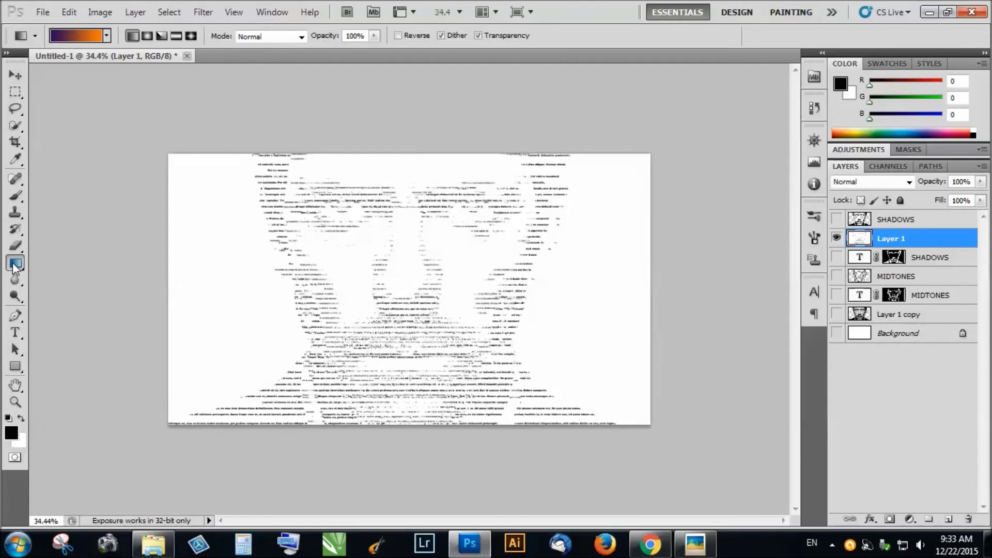
click(78, 36)
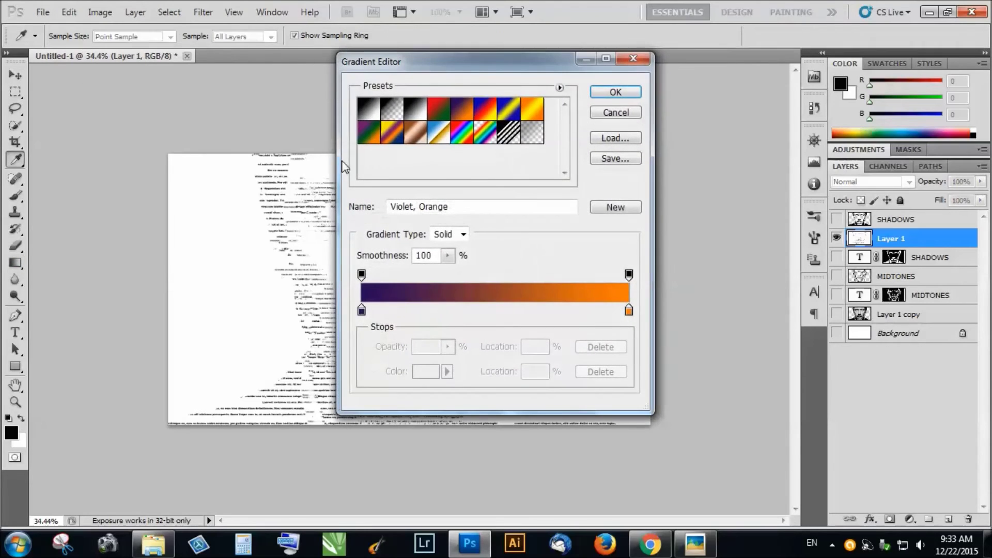
click(491, 112)
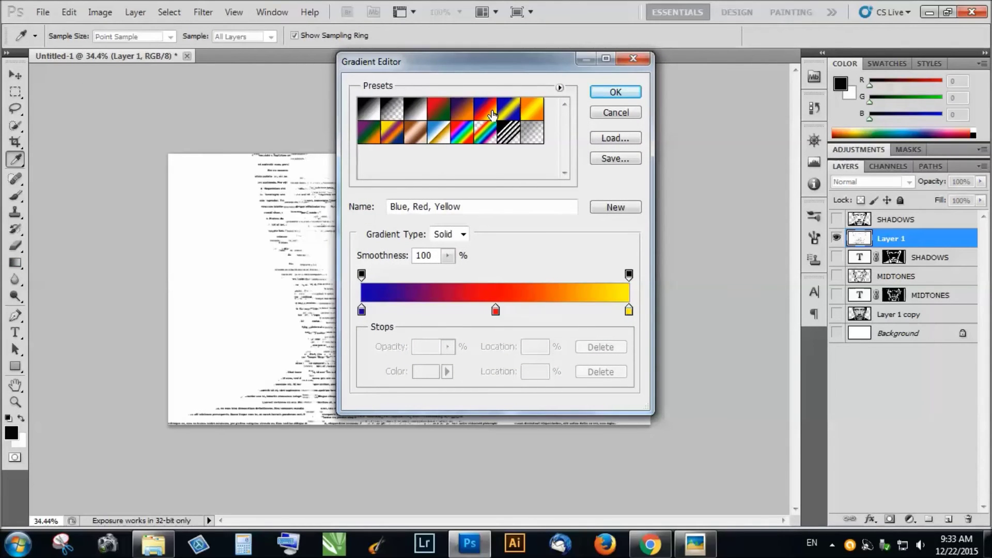
click(440, 111)
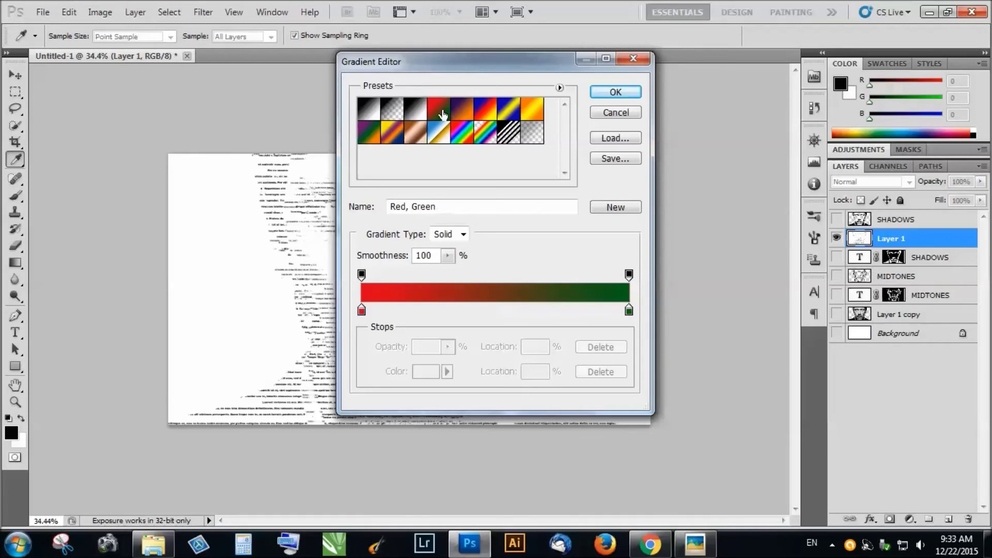
click(462, 134)
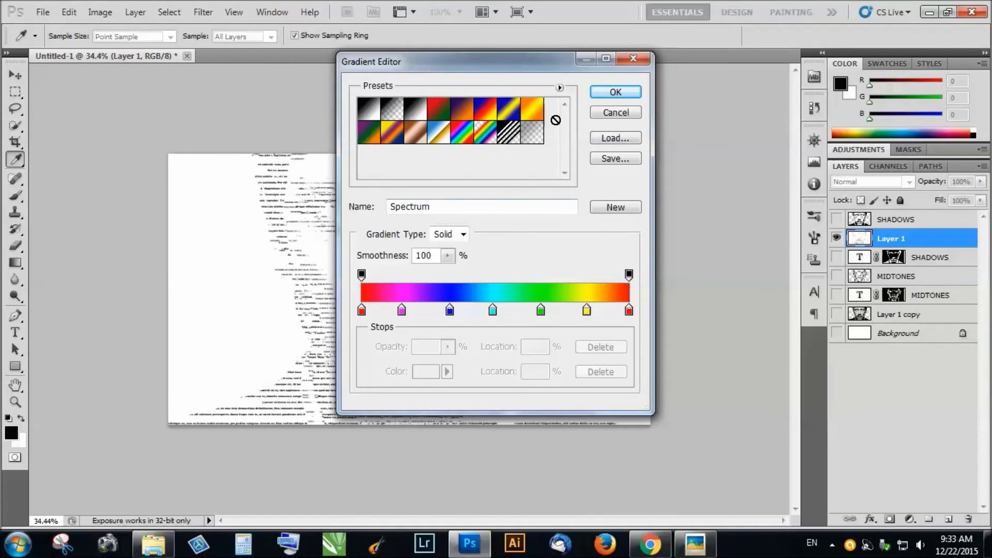
click(614, 93)
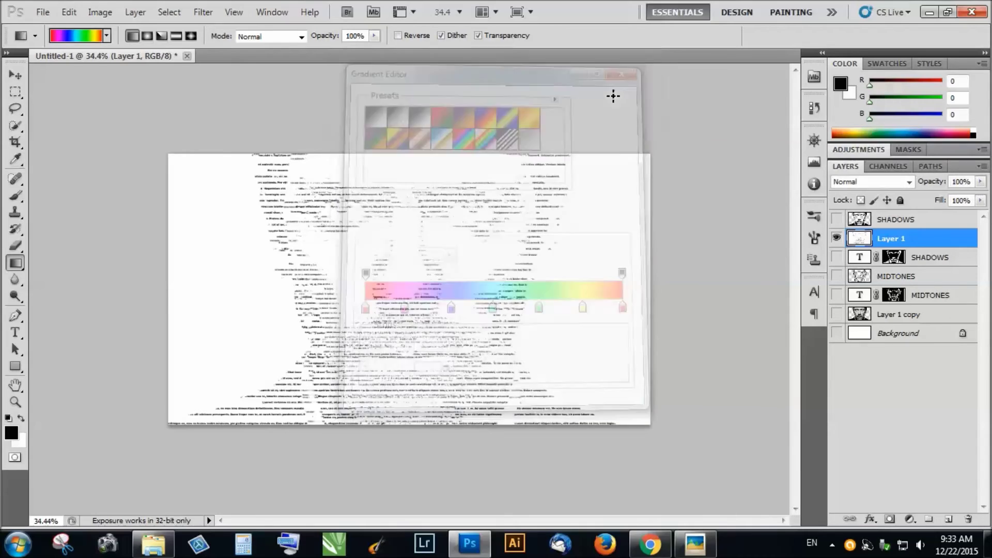
click(301, 37)
click(262, 411)
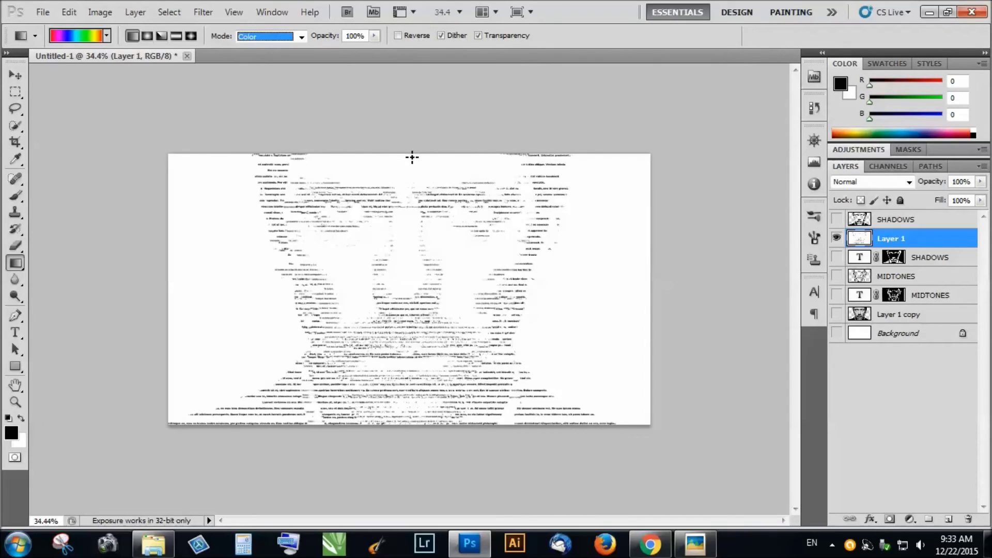
Drag the Spectrum gradient from the portrait's top edge to its bottom on Layer 1.
drag(412, 155, 411, 430)
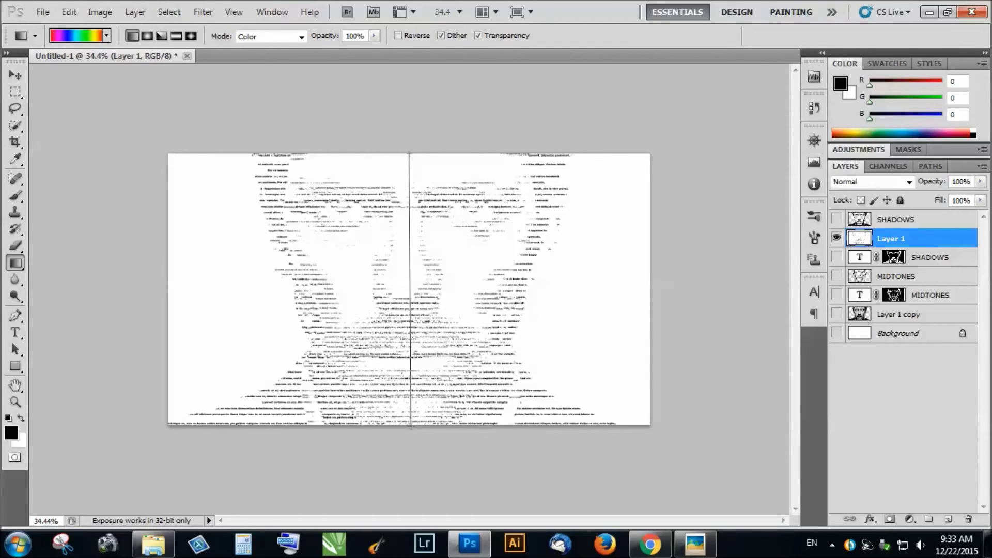
drag(411, 428, 415, 430)
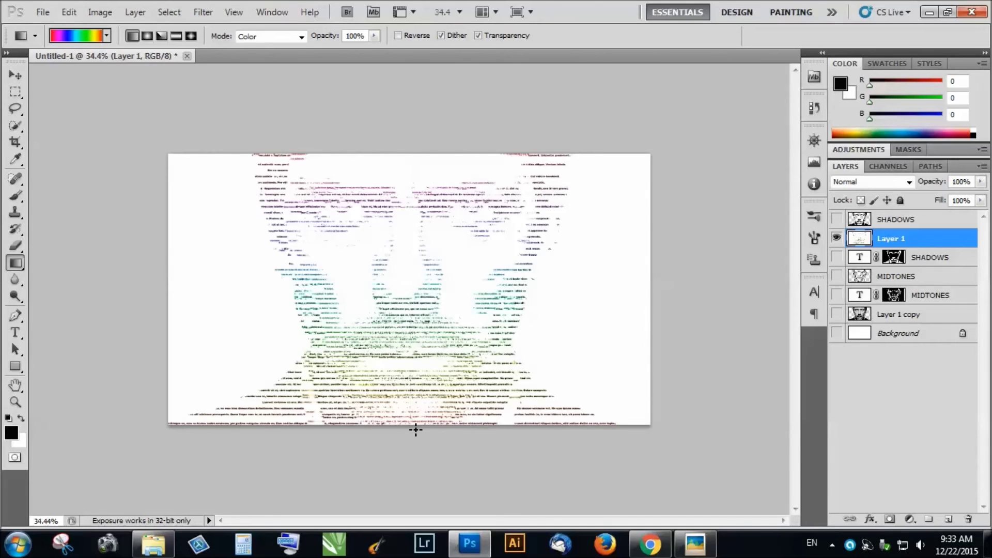
scroll(310, 280, up, 3)
scroll(317, 281, down, 2)
scroll(450, 331, down, 2)
scroll(439, 351, down, 3)
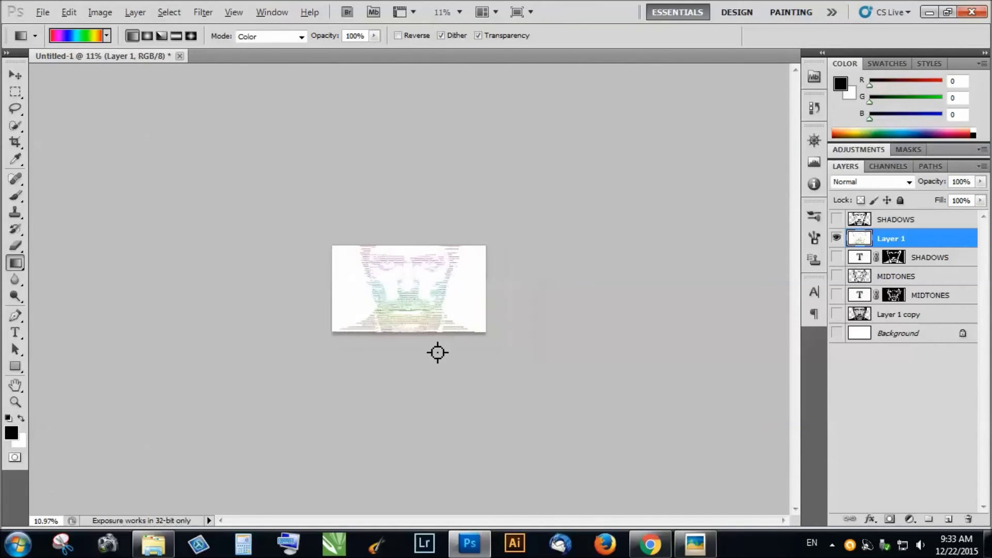
scroll(421, 357, up, 6)
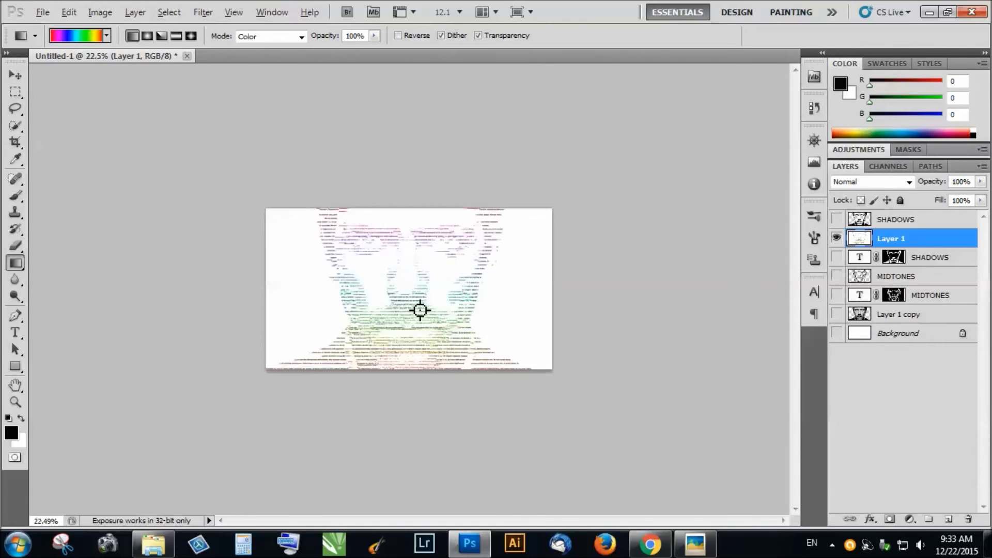
scroll(419, 282, up, 2)
scroll(415, 271, down, 2)
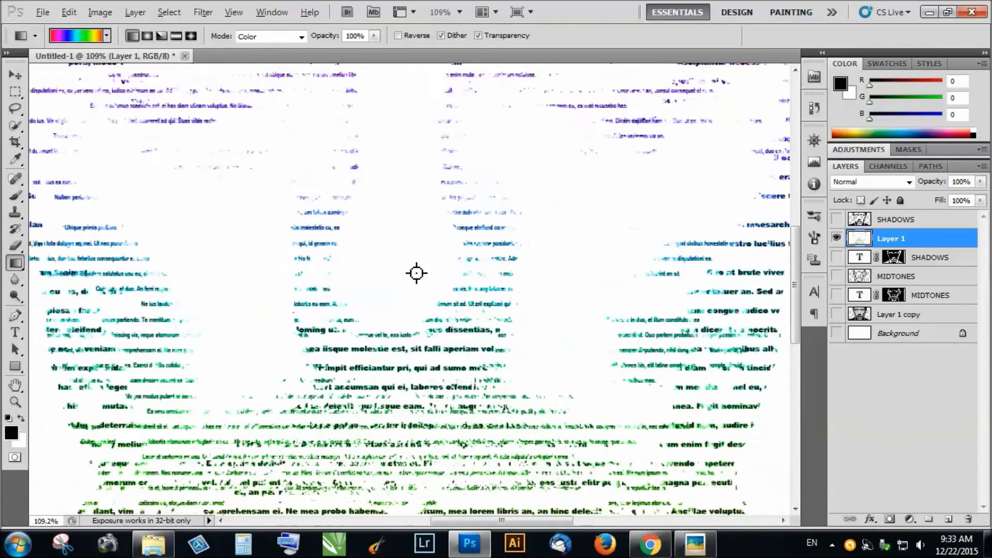
scroll(418, 274, down, 3)
scroll(417, 274, down, 4)
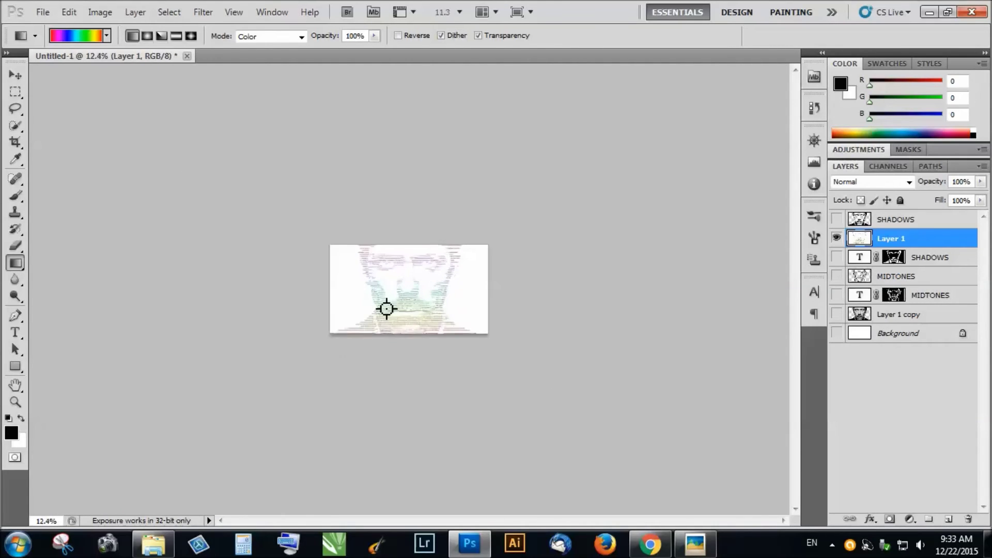
scroll(434, 365, up, 3)
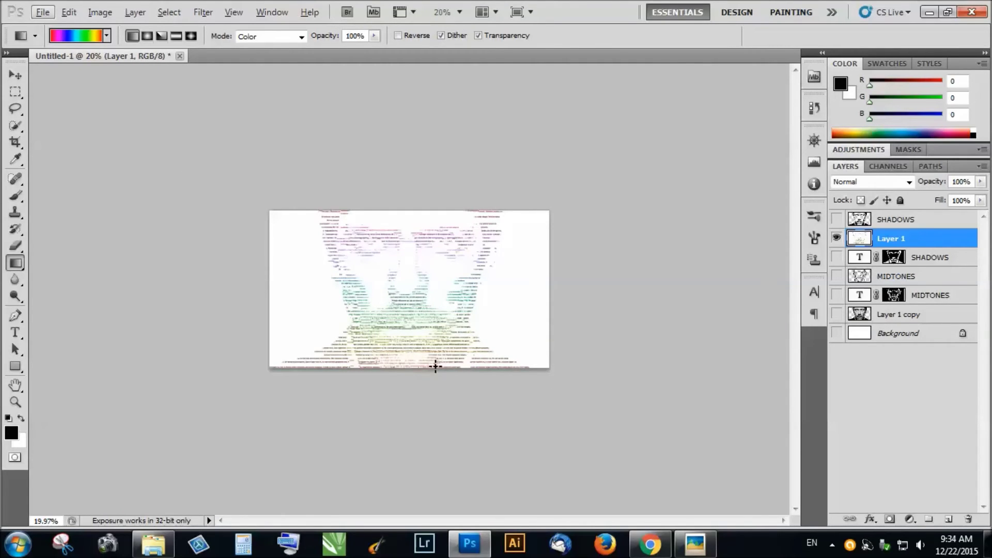
scroll(382, 242, up, 1)
scroll(383, 242, up, 2)
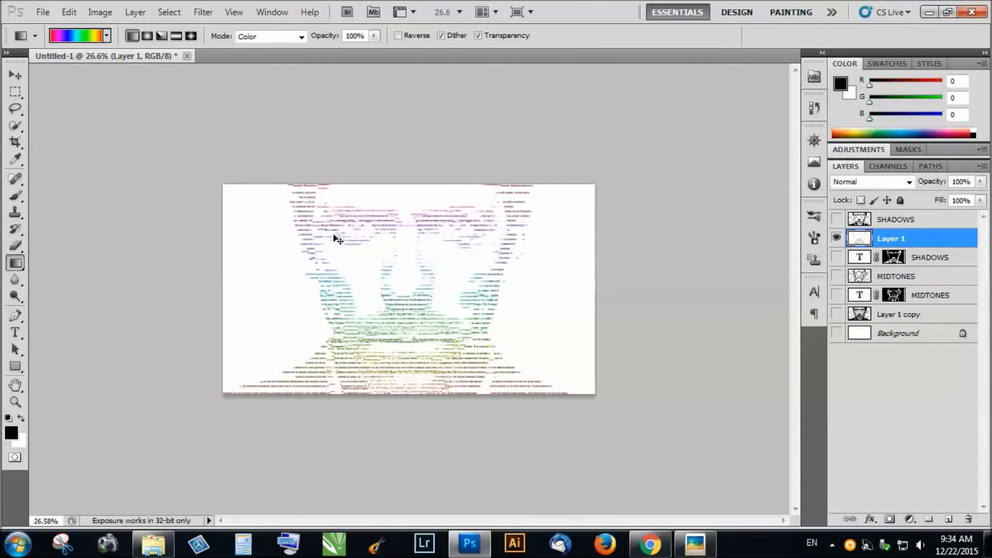
key(b)
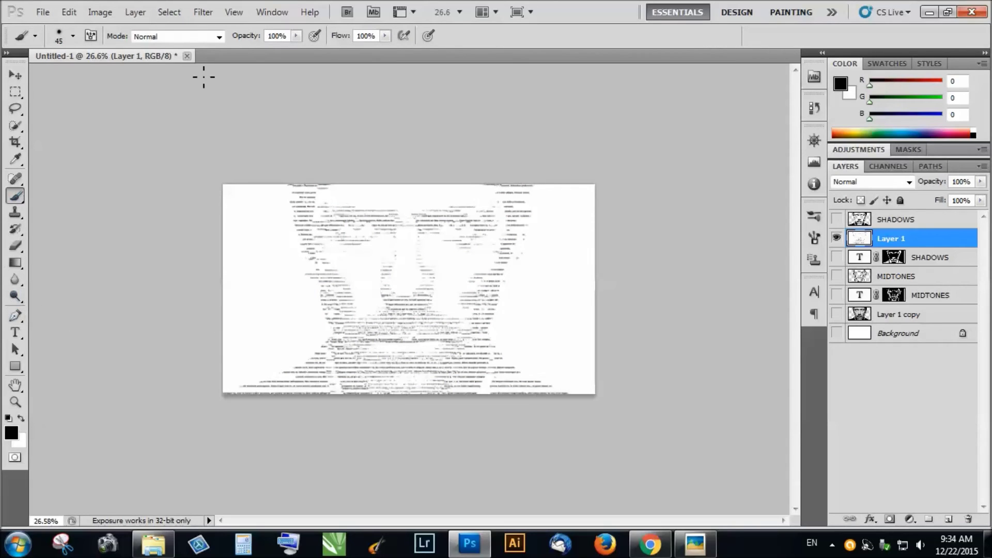
Set the brush to Color mode with a red foreground colour and zoom in.
click(188, 39)
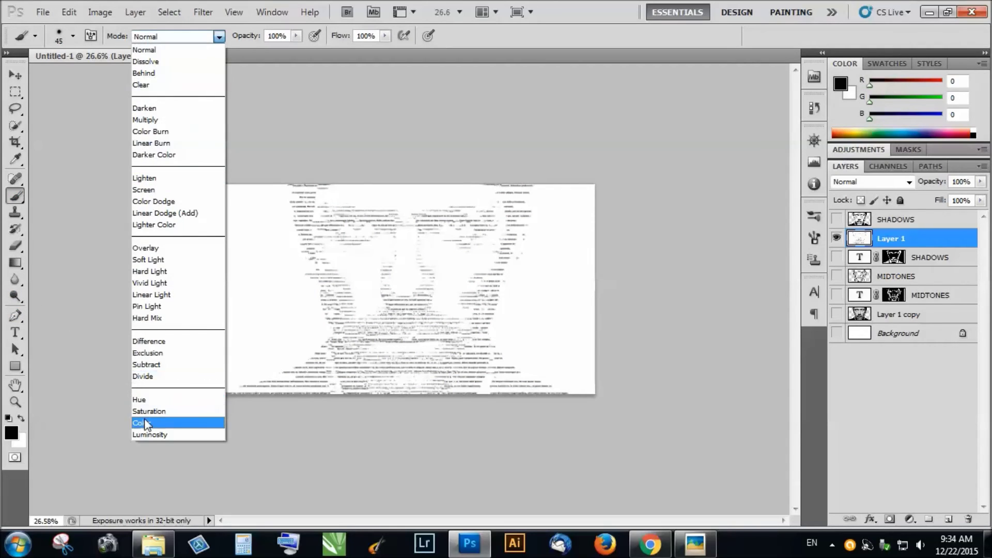
click(156, 426)
click(12, 434)
click(742, 340)
drag(728, 346, 836, 277)
click(948, 283)
key(b)
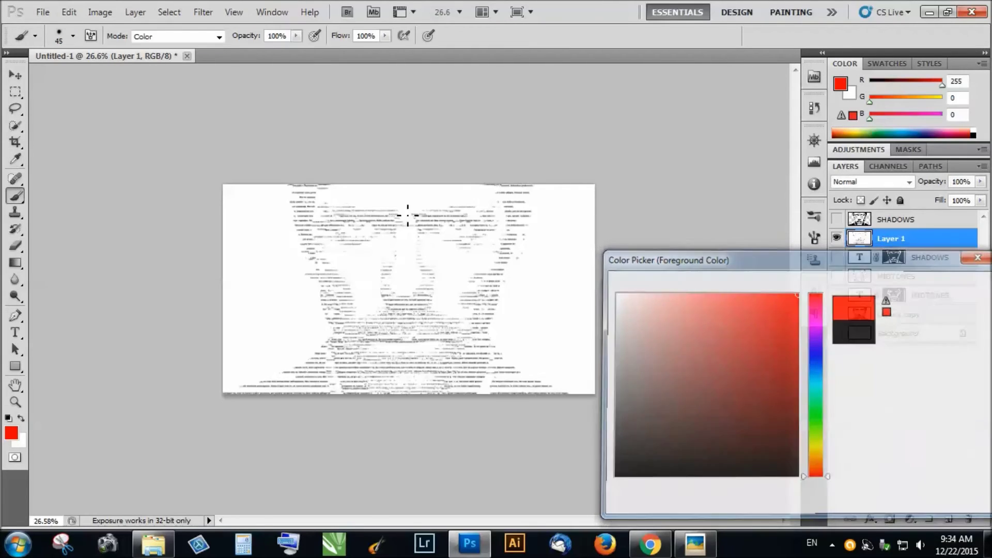
key(ctrl+plus)
key(ctrl+plus)
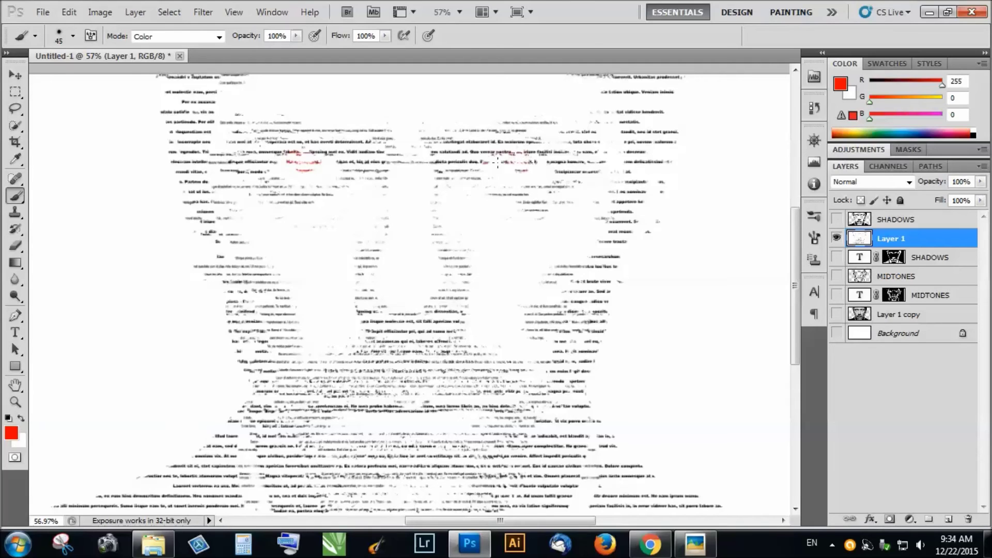
alt+scroll(450, 272, down, 2)
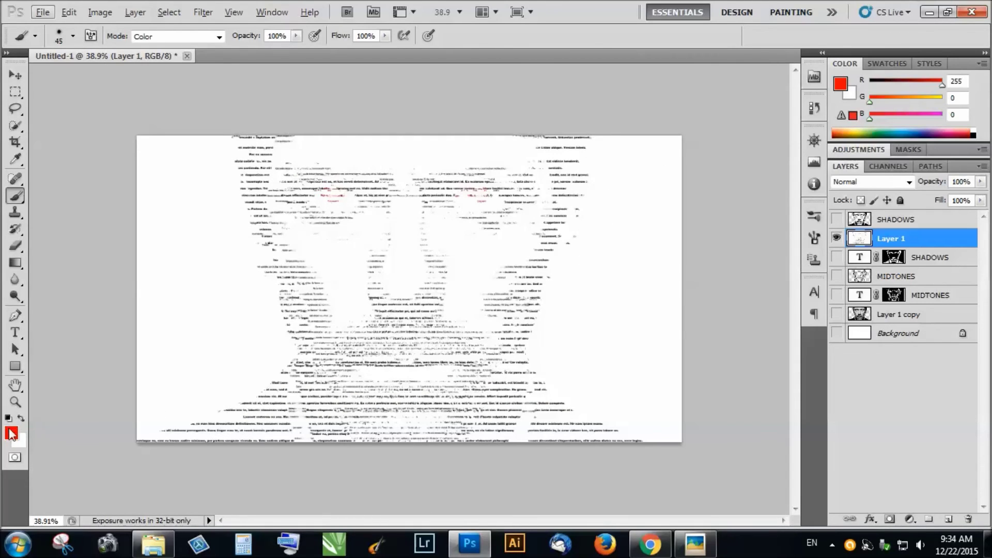
Change the foreground colour to cyan (24,244,195) and adjust the brush size.
click(12, 433)
drag(814, 364, 817, 459)
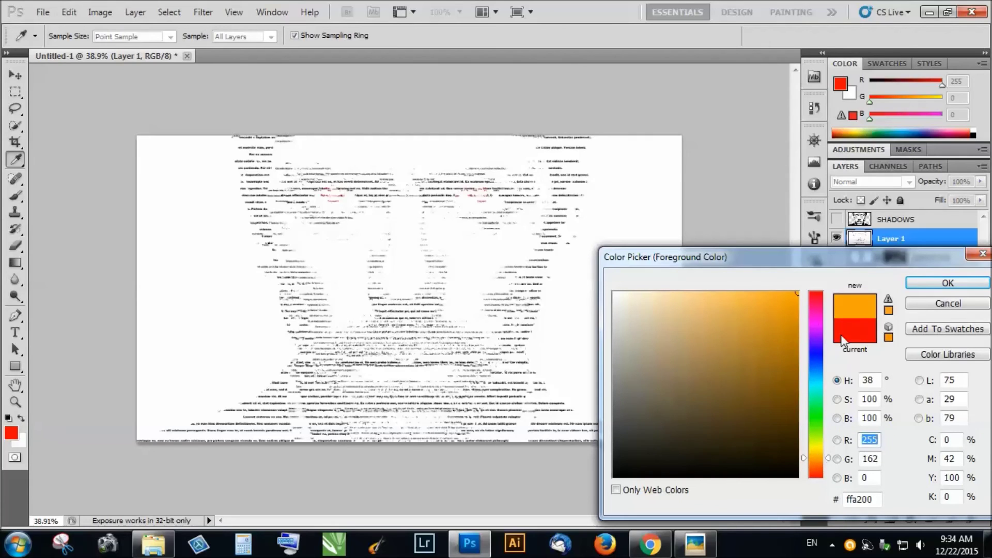
click(851, 321)
click(941, 284)
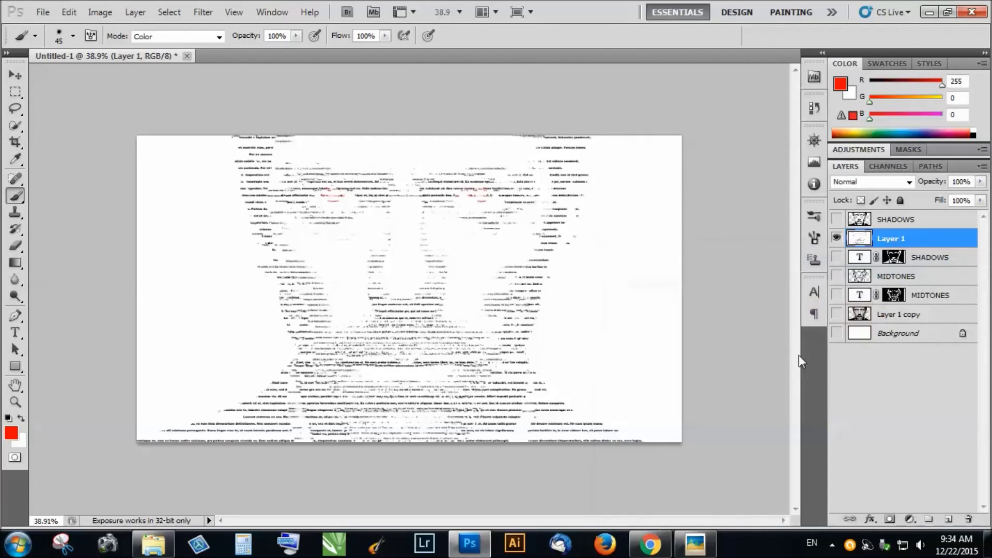
click(11, 433)
mouse_move(815, 385)
mouse_down()
mouse_move(811, 374)
mouse_move(814, 391)
mouse_up()
click(778, 298)
click(921, 282)
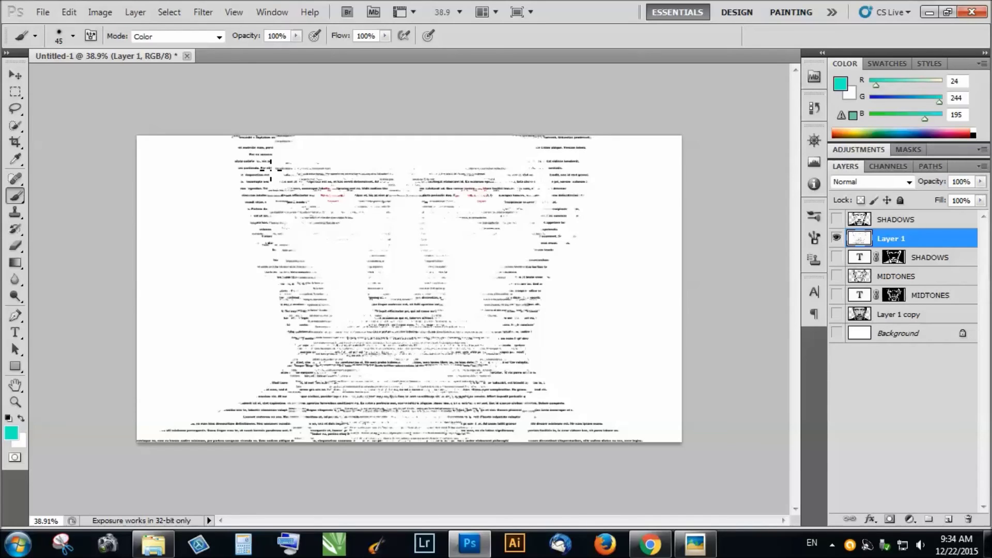
key(bracketright)
key(bracketleft)
key(bracketleft)
key(bracketleft)
key(bracketleft)
Set the foreground colour to magenta (252,0,255) for the brush.
click(11, 433)
click(817, 325)
click(889, 327)
click(926, 283)
key(b)
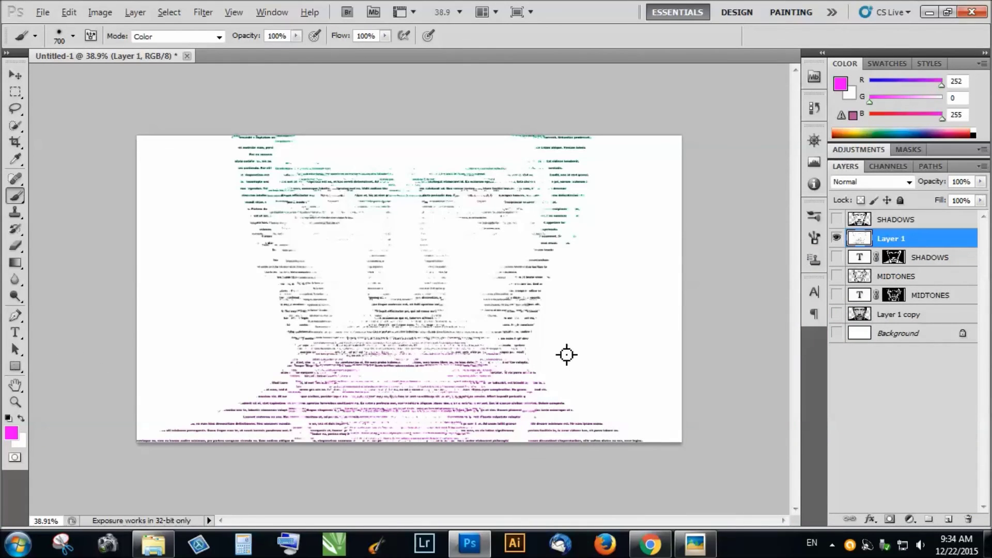
Scroll over the lower portrait, then view the finished image in the photo viewer.
scroll(567, 354, down, 3)
scroll(300, 314, up, 3)
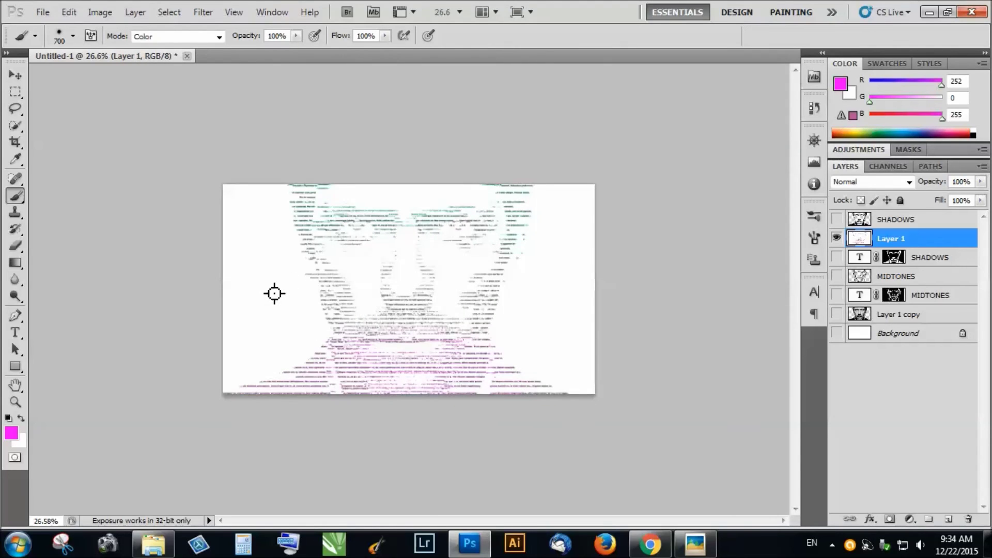
scroll(275, 292, up, 1)
scroll(274, 293, down, 1)
scroll(393, 313, up, 2)
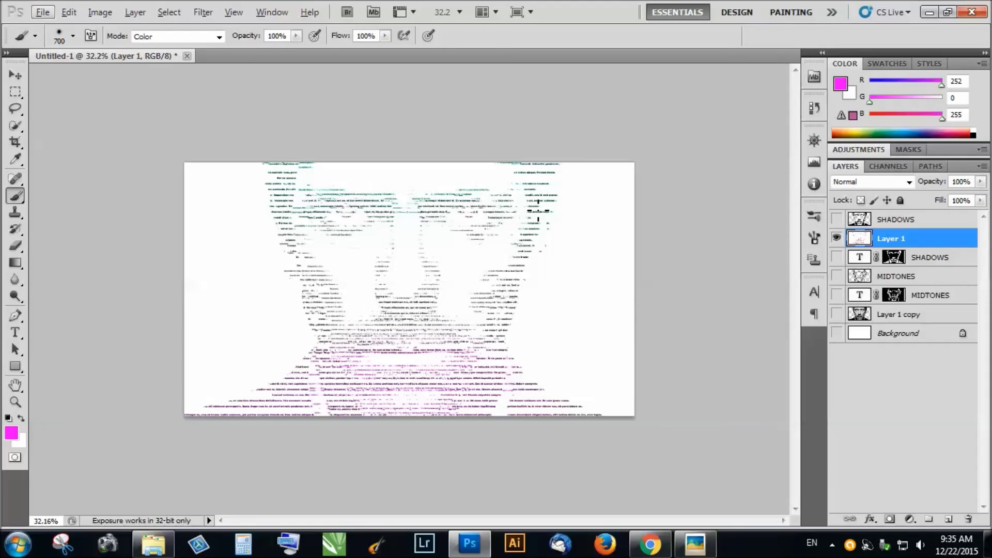
scroll(536, 210, down, 1)
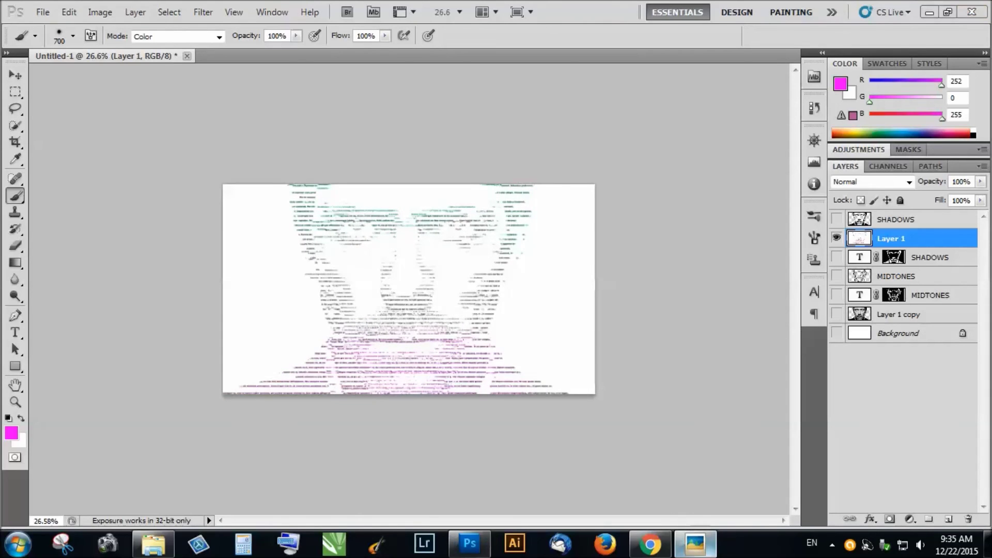
click(695, 544)
Close the Picasa Photo Viewer showing the finished JPG to return to Photoshop.
scroll(555, 269, up, 1)
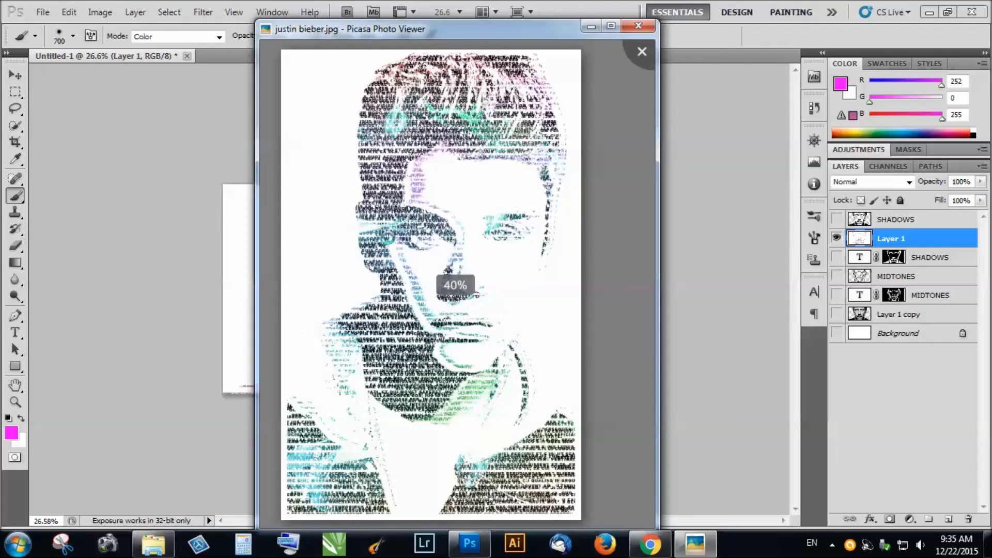
click(157, 251)
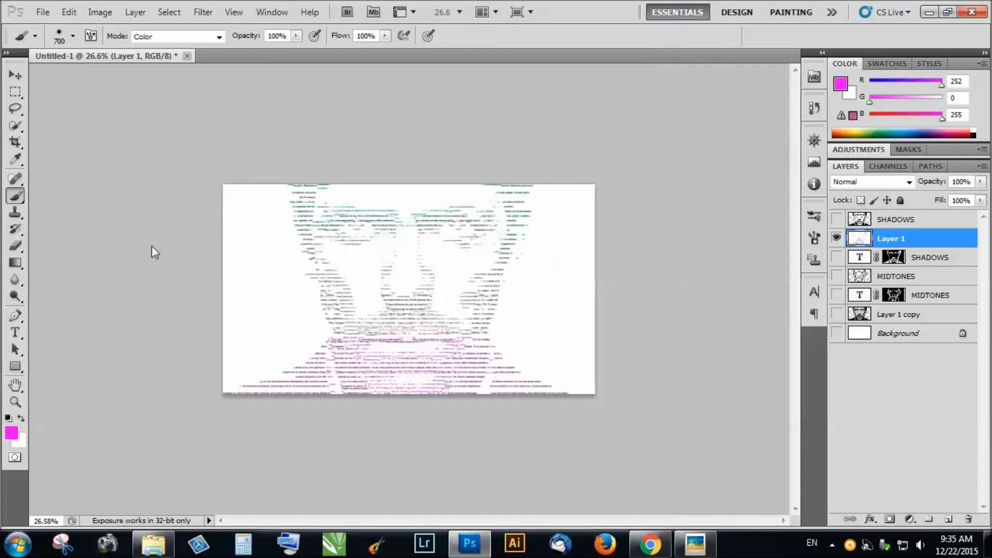